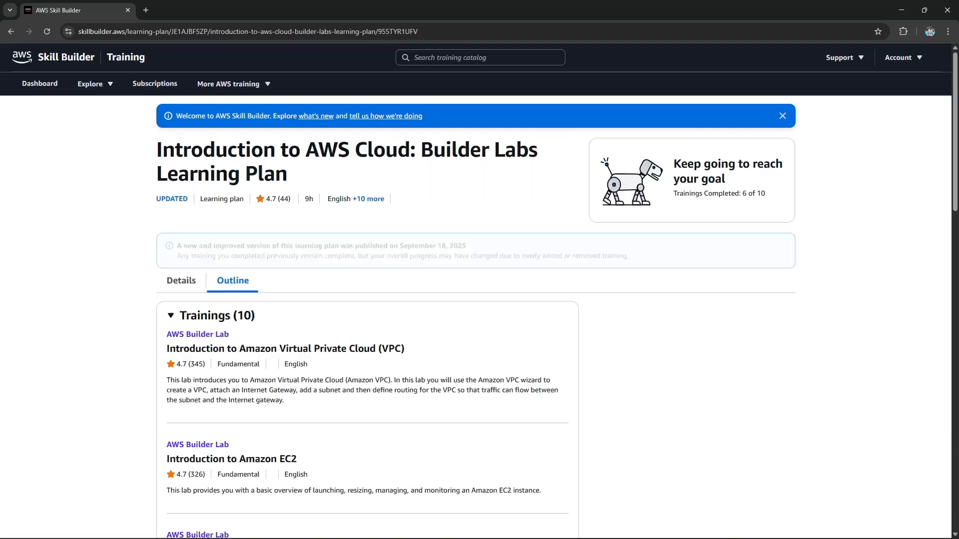
Browse the learning plan's trainings and open the "Lab - Introduction to Amazon DynamoDB" training
scroll(475, 300, down, 3)
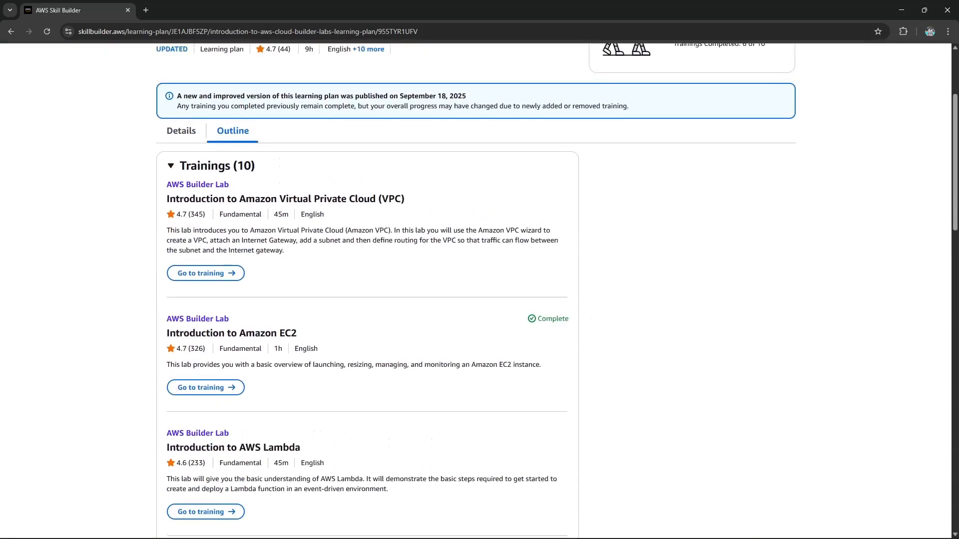
scroll(367, 289, down, 12)
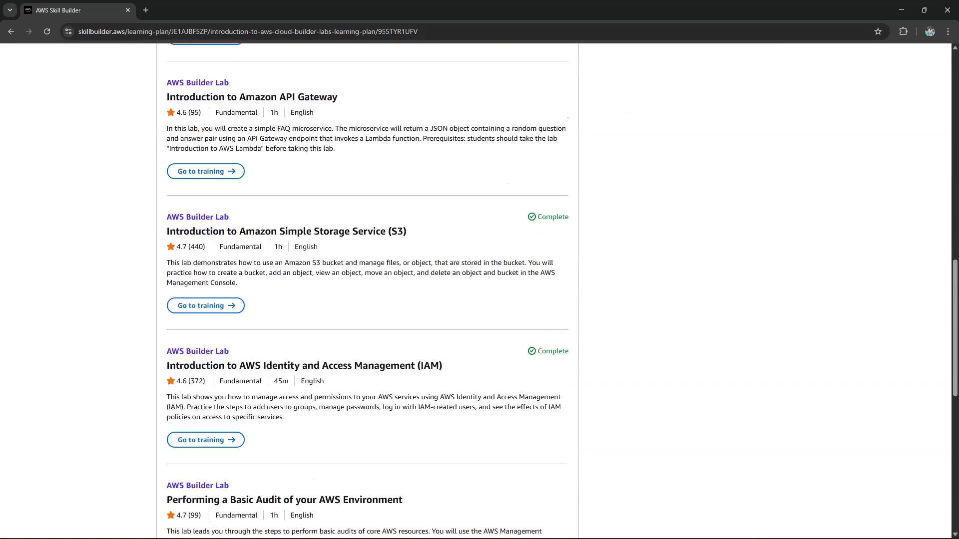
scroll(367, 290, down, 4)
scroll(367, 289, up, 7)
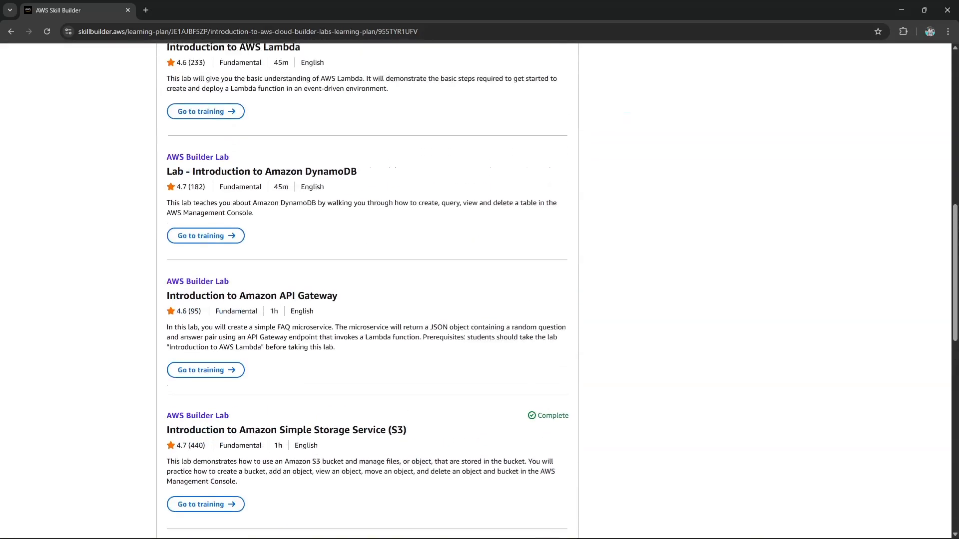
scroll(368, 290, up, 2)
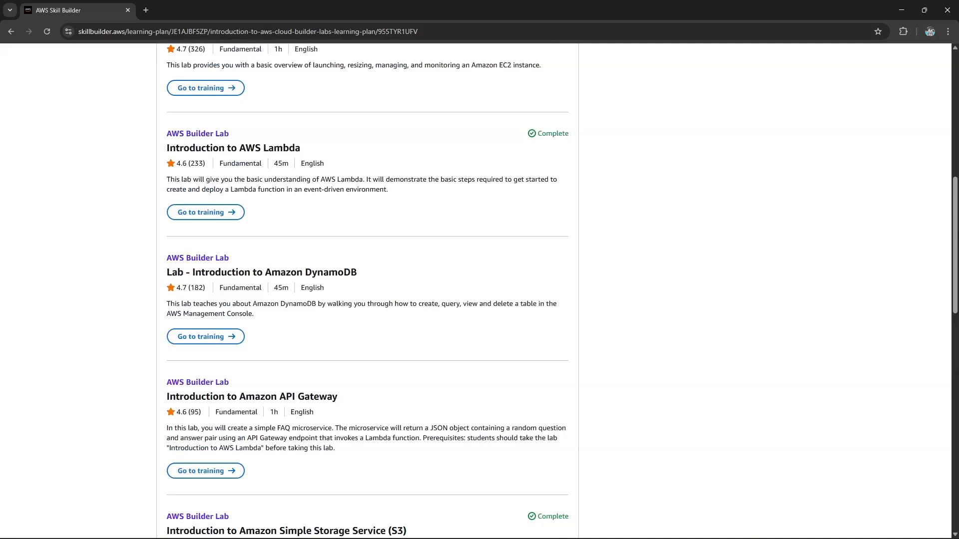
drag(358, 273, 297, 273)
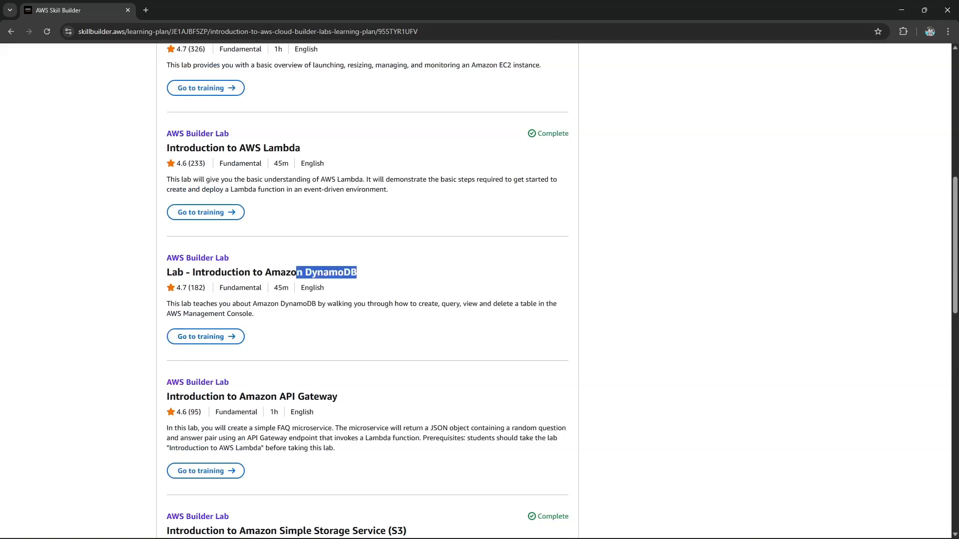
click(205, 337)
Return to the learning plan and look through the labs listed after the DynamoDB lab
click(75, 10)
scroll(367, 290, down, 4)
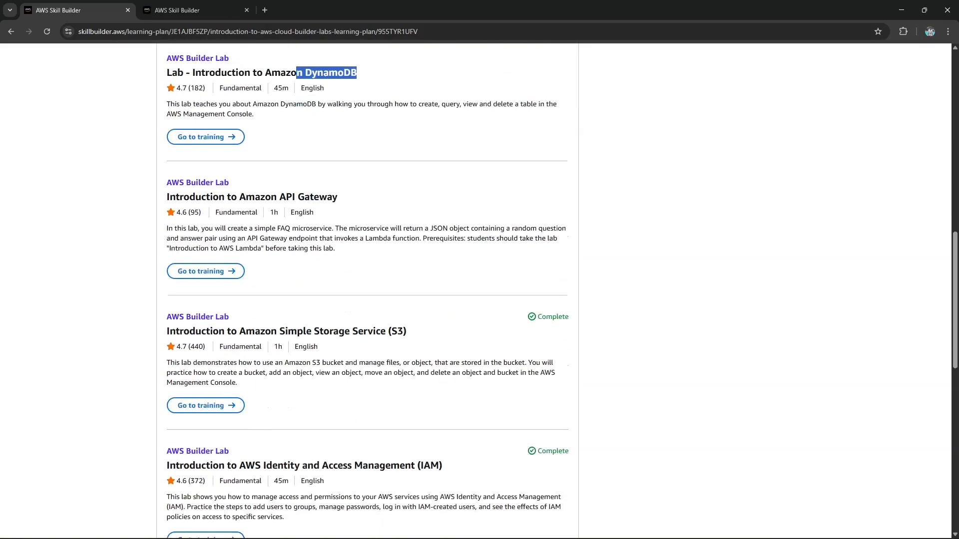
scroll(367, 289, down, 6)
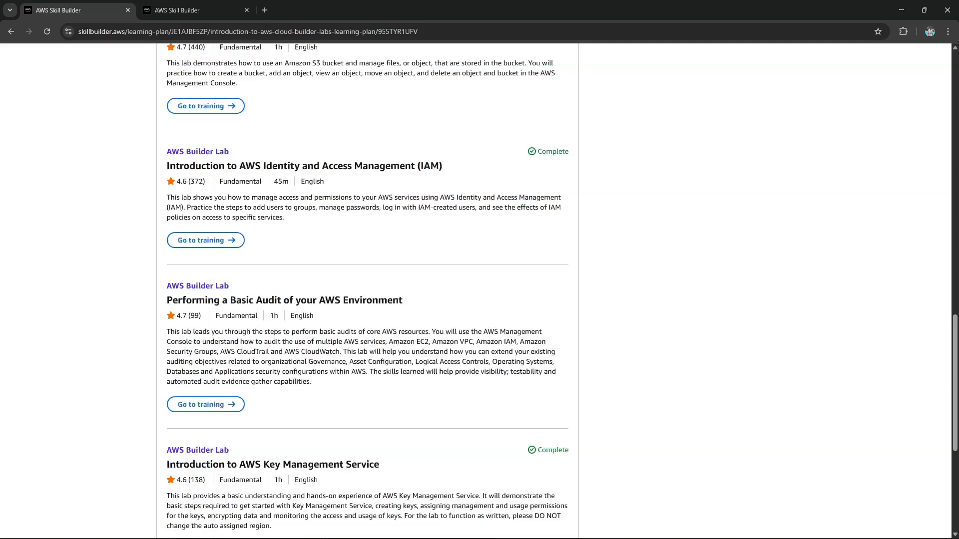
scroll(367, 289, down, 3)
scroll(367, 290, down, 3)
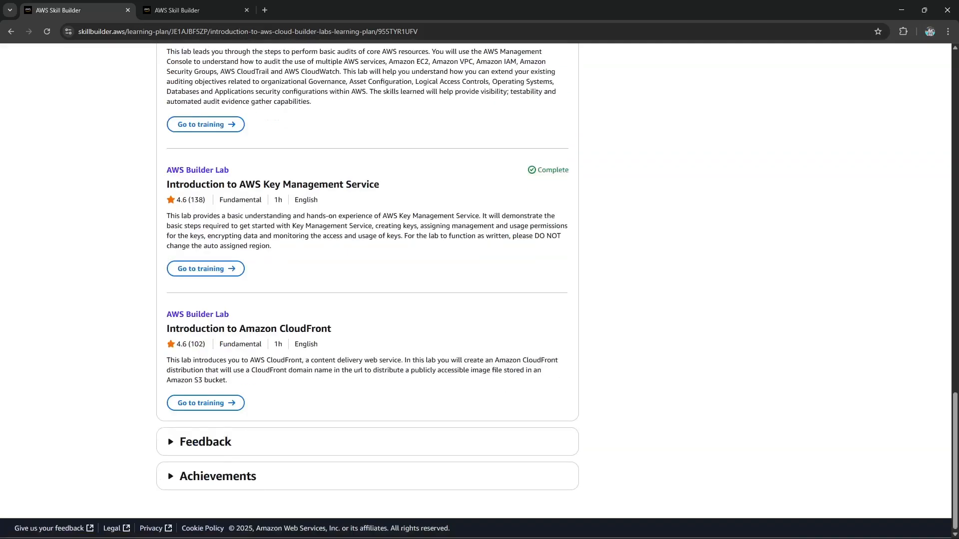
scroll(367, 290, up, 5)
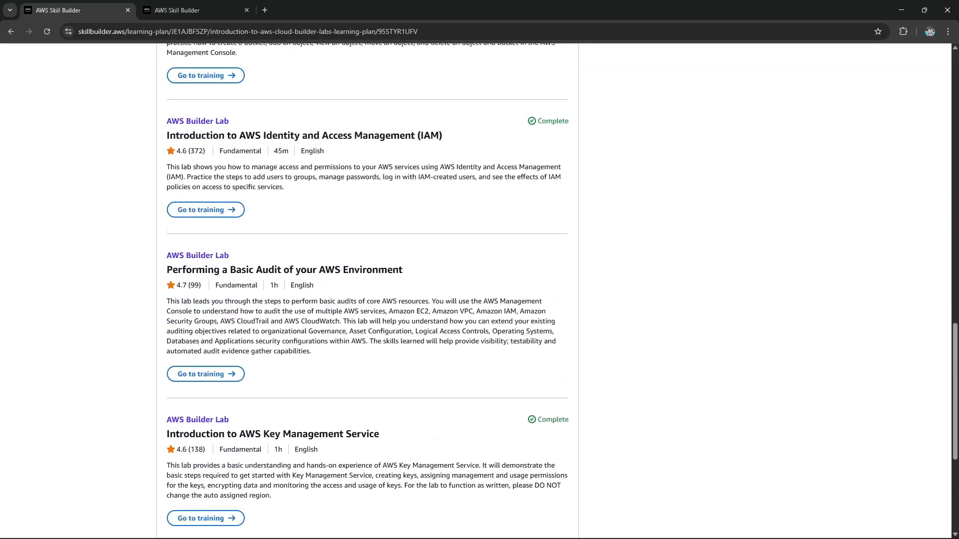
scroll(367, 290, up, 8)
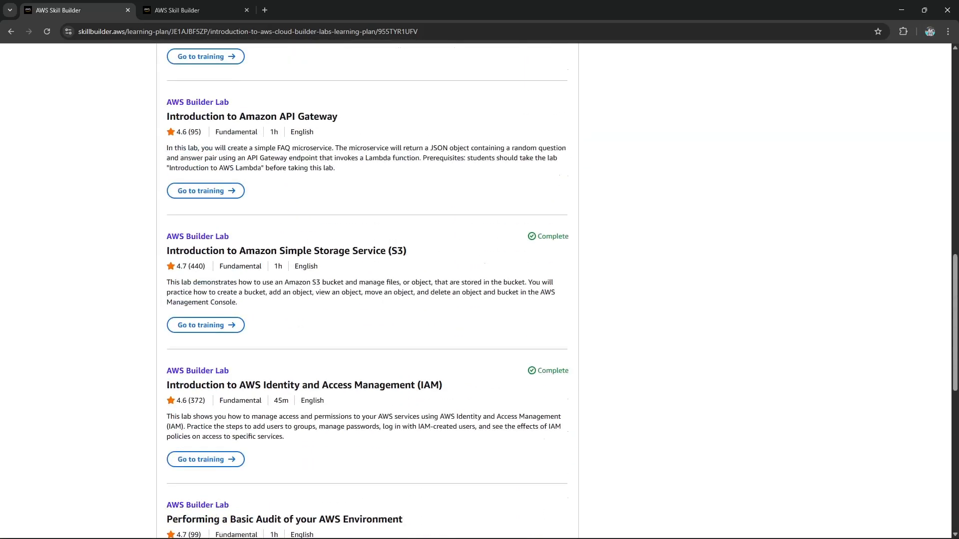
scroll(367, 290, up, 5)
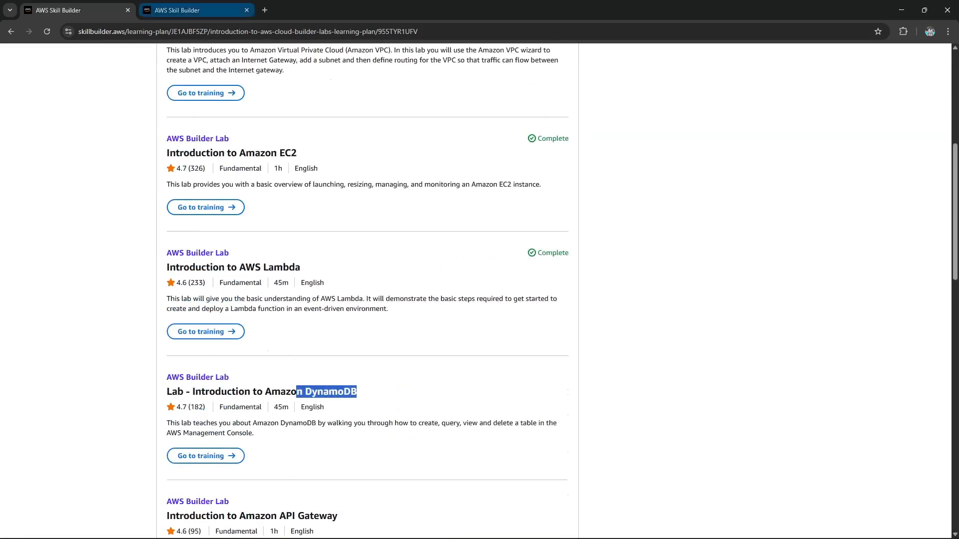
Launch the Introduction to Amazon DynamoDB lab from its training page
key(ctrl+Tab)
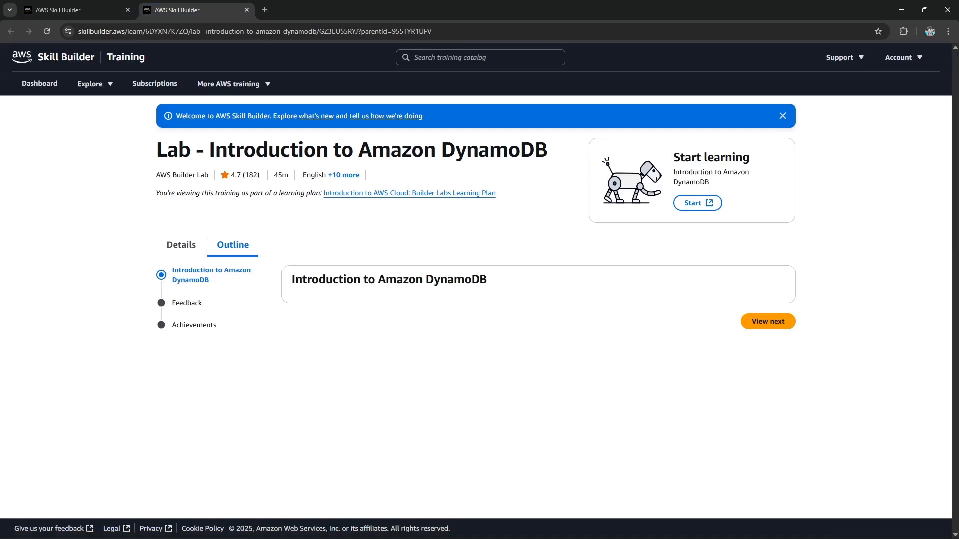
drag(214, 150, 548, 150)
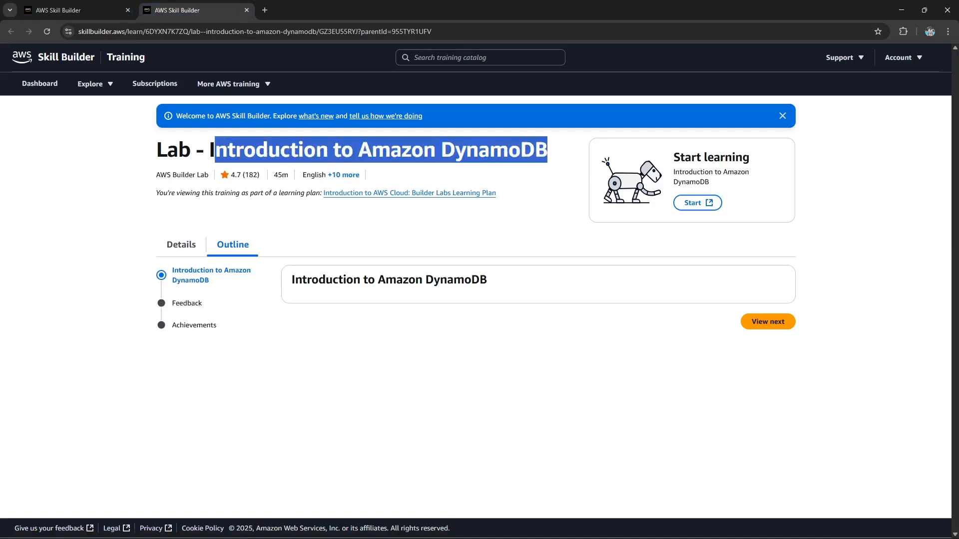
click(697, 203)
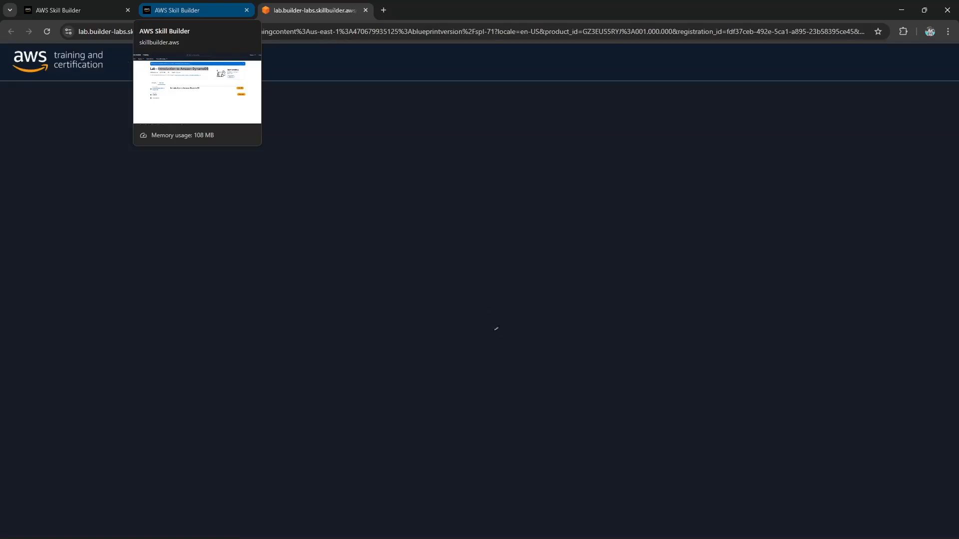
click(195, 10)
click(315, 10)
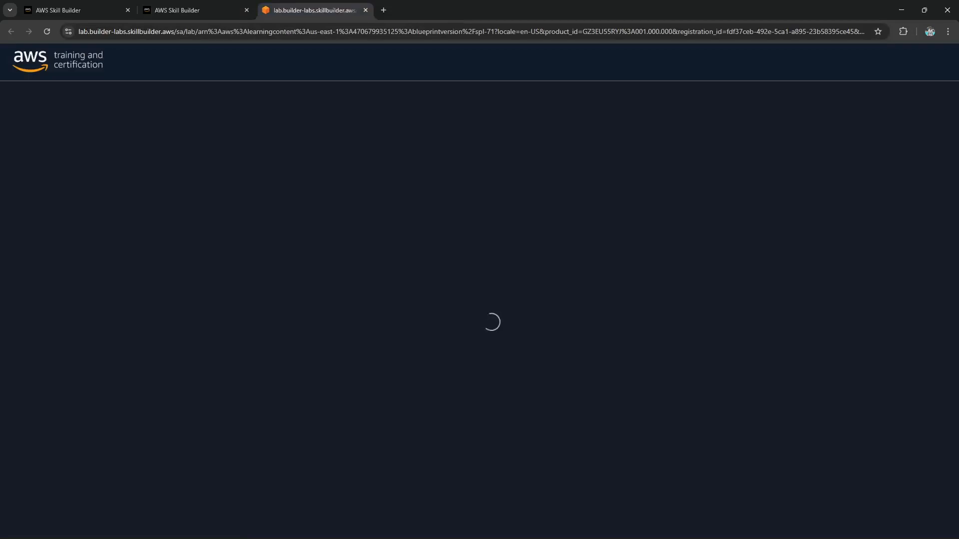
Review the learning plan's outline again, checking which labs are complete, including "Performing a Basic Audit of your AWS Environment"
click(75, 10)
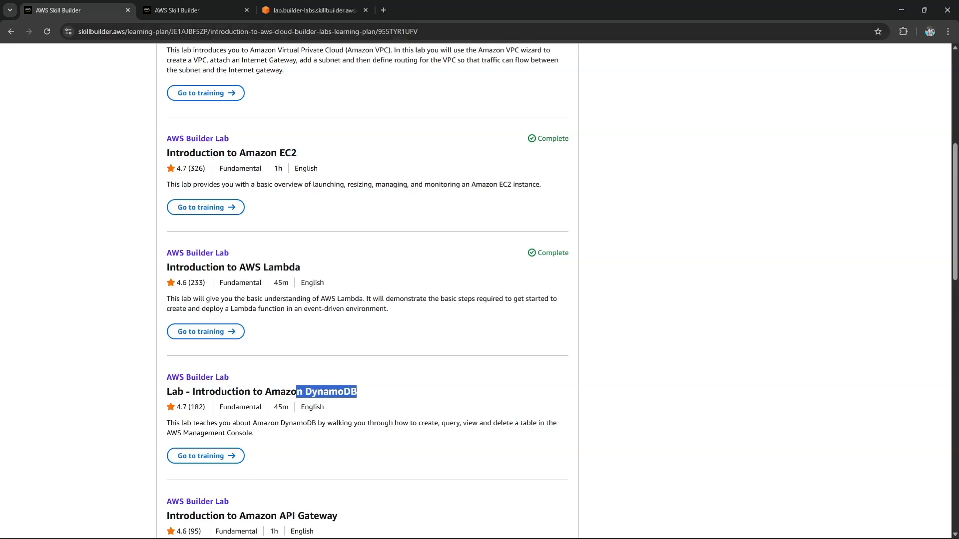
scroll(475, 290, up, 6)
scroll(476, 290, down, 20)
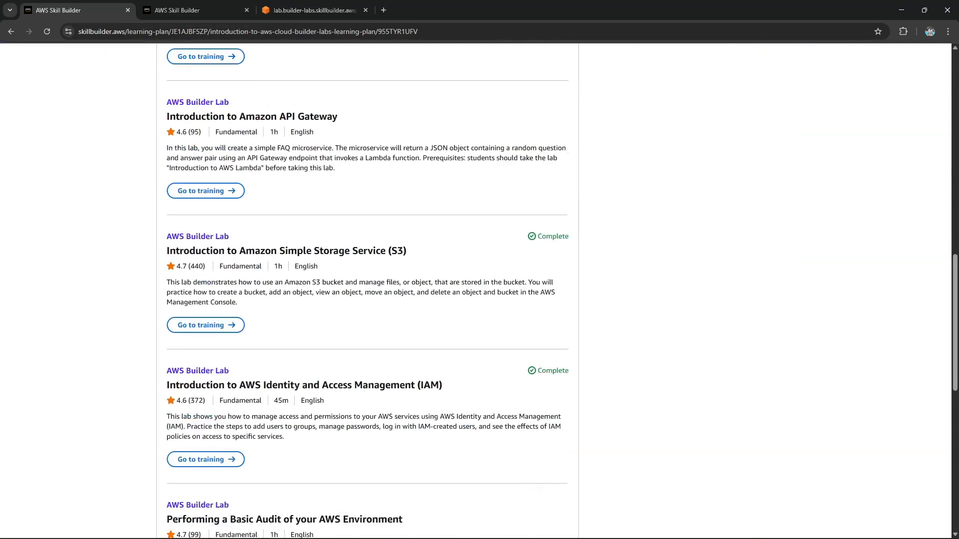
scroll(475, 289, down, 2)
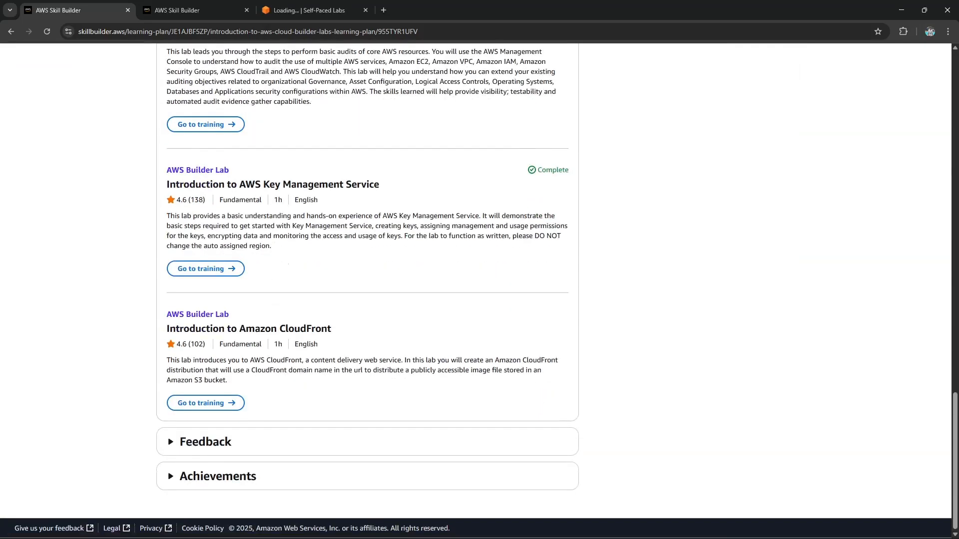
scroll(475, 290, up, 20)
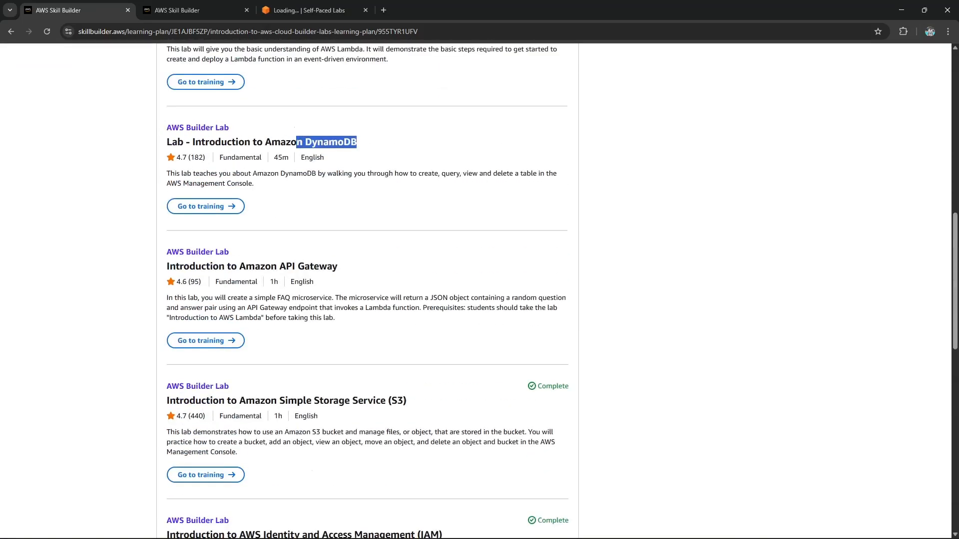
scroll(475, 289, down, 12)
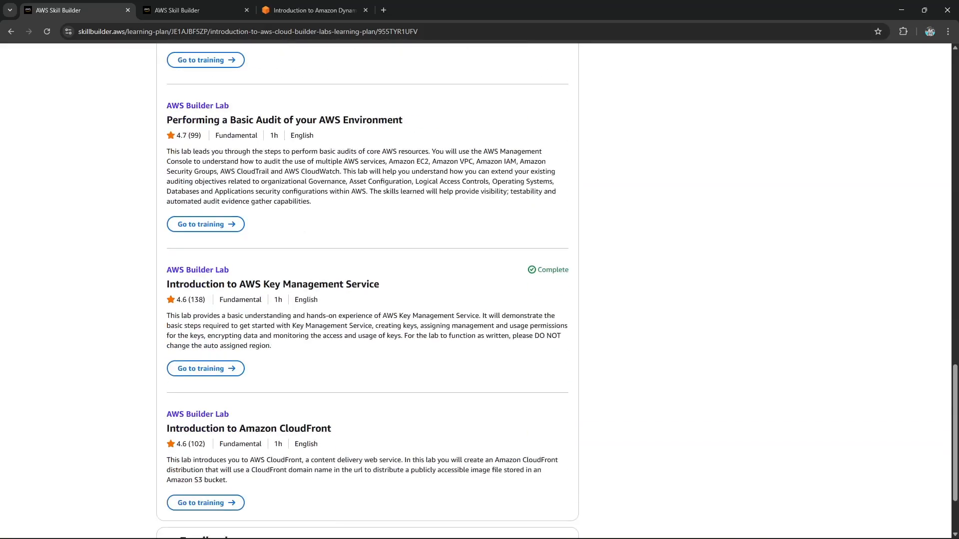
drag(235, 119, 319, 120)
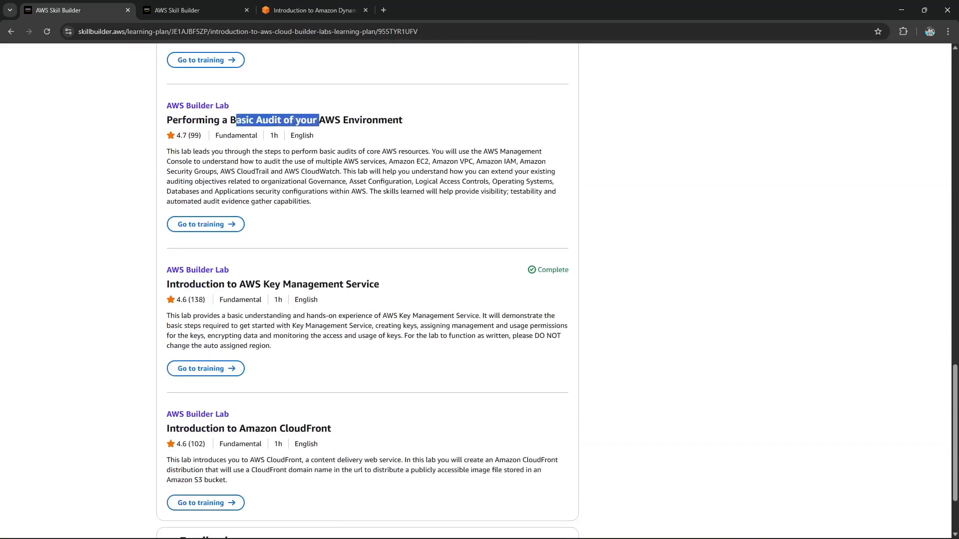
click(319, 121)
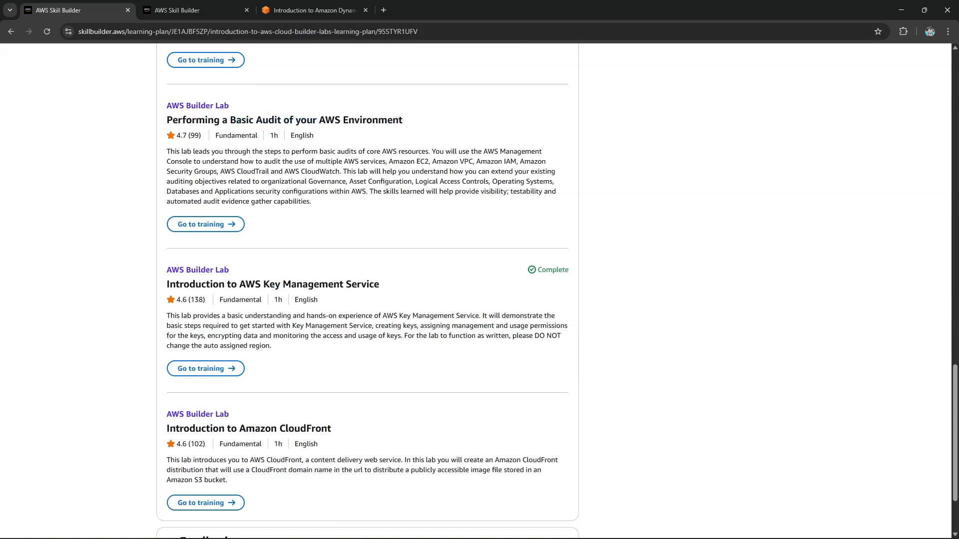
scroll(367, 289, down, 2)
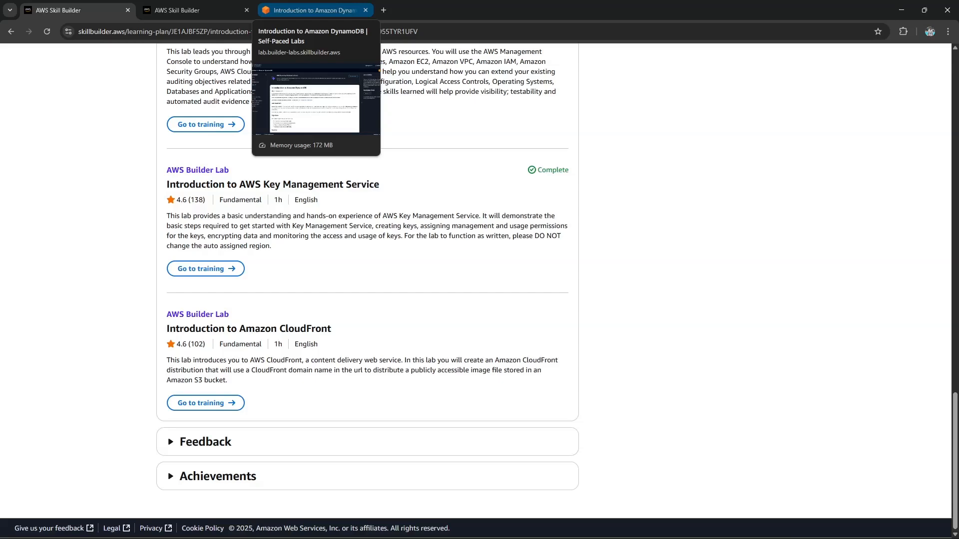
Switch to the DynamoDB lab page and examine its overview, objectives and task instructions
click(315, 10)
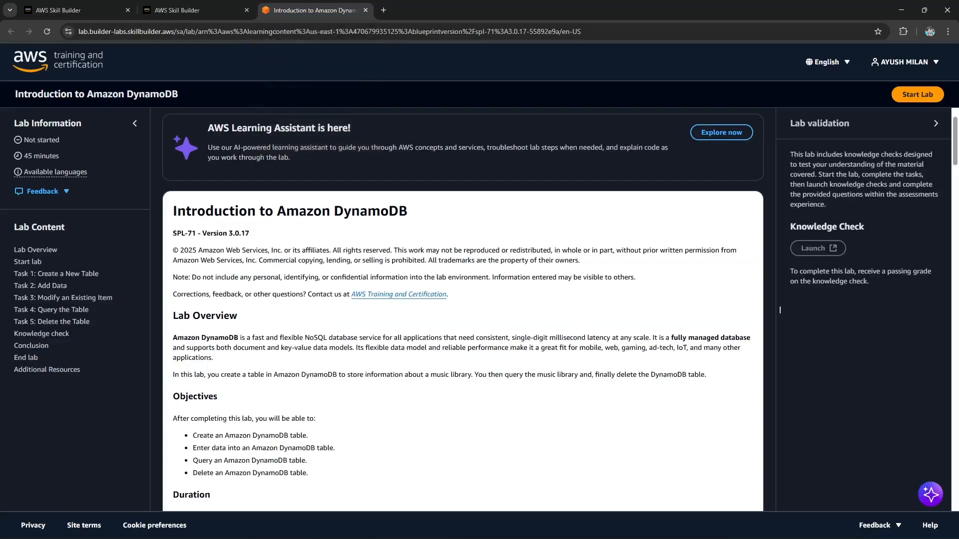
drag(213, 316, 215, 348)
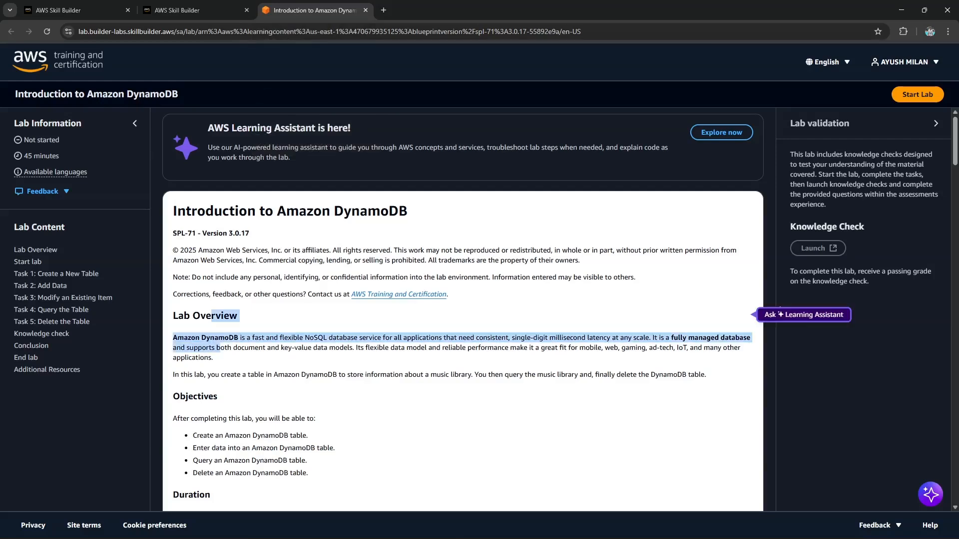
double_click(415, 375)
scroll(780, 309, down, 6)
scroll(780, 310, up, 6)
click(780, 310)
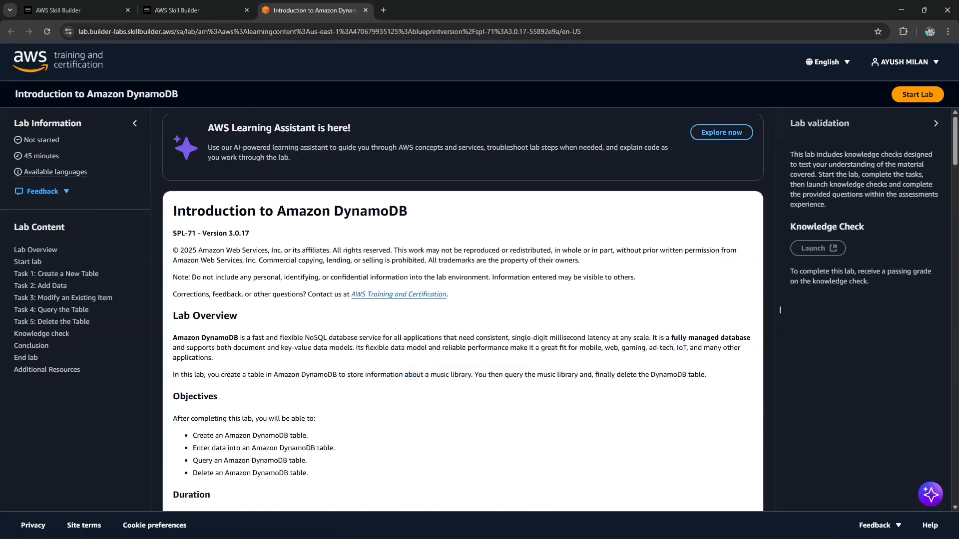
scroll(780, 309, down, 20)
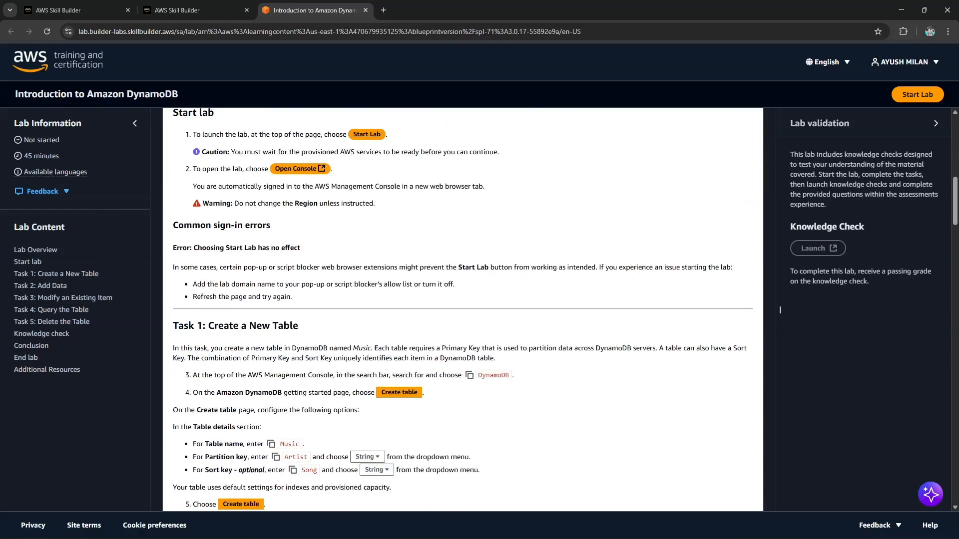
scroll(780, 310, up, 15)
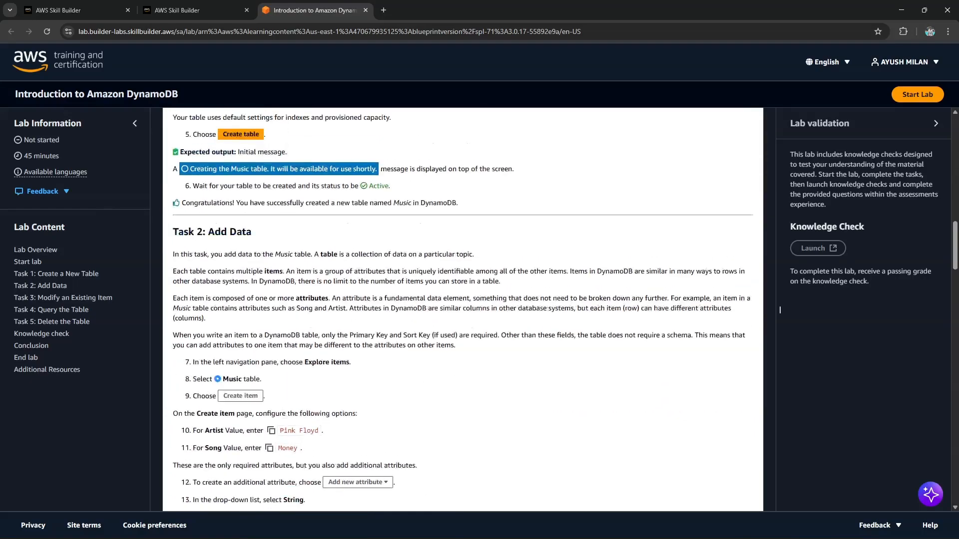
scroll(780, 309, up, 4)
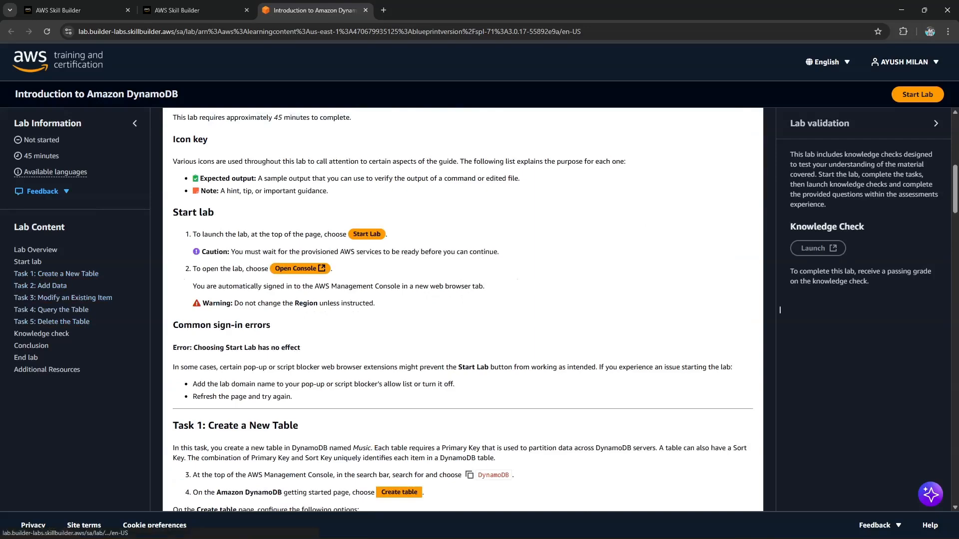
scroll(780, 310, up, 7)
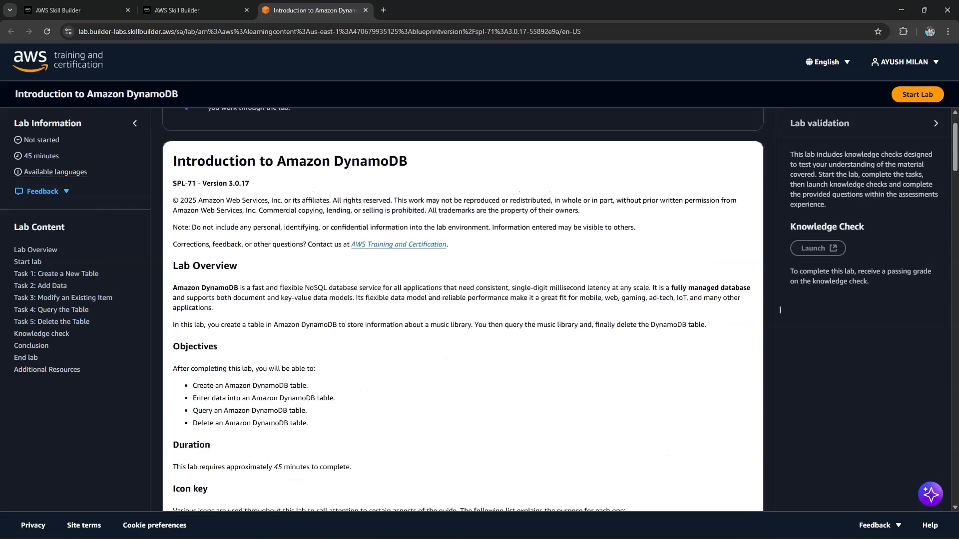
Start the DynamoDB lab, agreeing to the AWS Learner Terms and Conditions
click(917, 95)
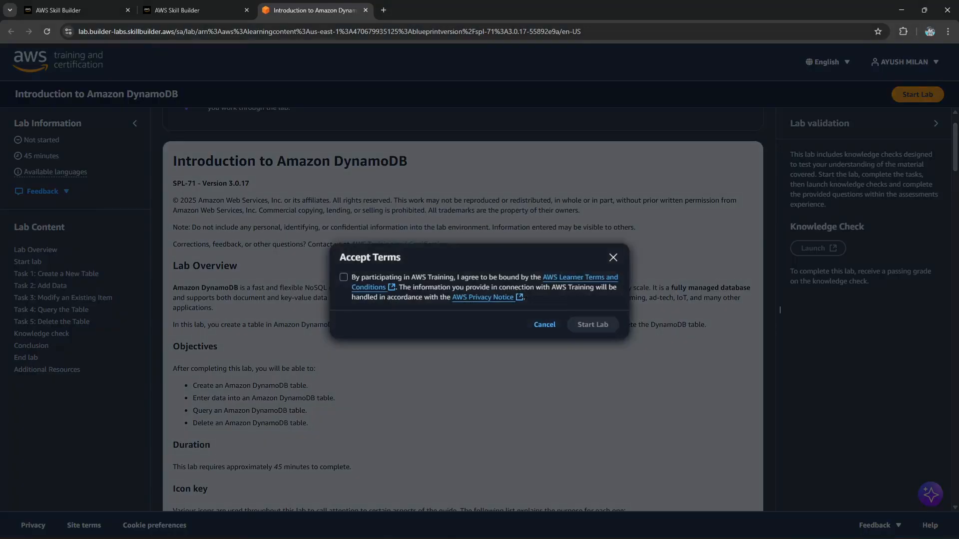
double_click(343, 277)
click(344, 278)
click(592, 325)
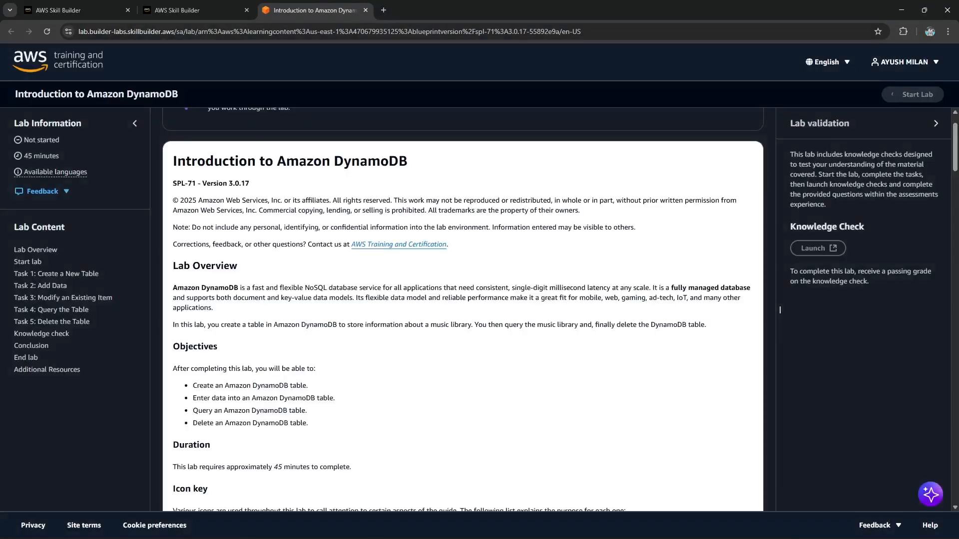
Read the instructions for Task 1: Create a New Table while the lab is being provisioned
scroll(779, 310, down, 10)
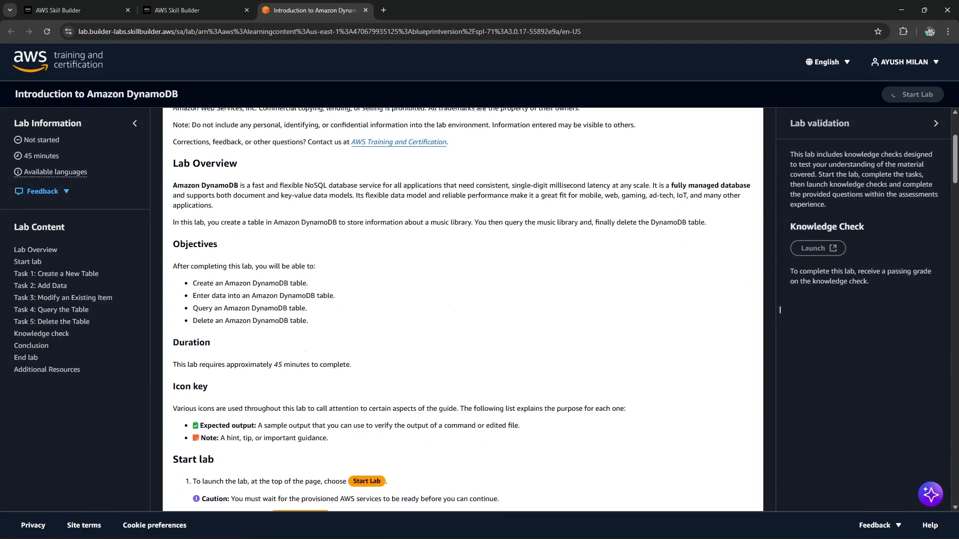
scroll(780, 310, up, 4)
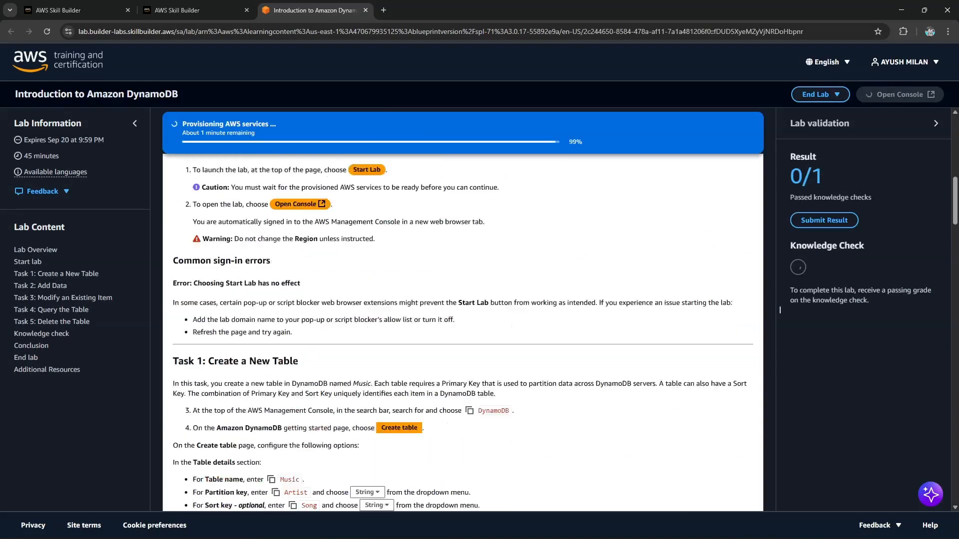
scroll(779, 310, down, 4)
scroll(780, 310, down, 1)
scroll(780, 310, up, 1)
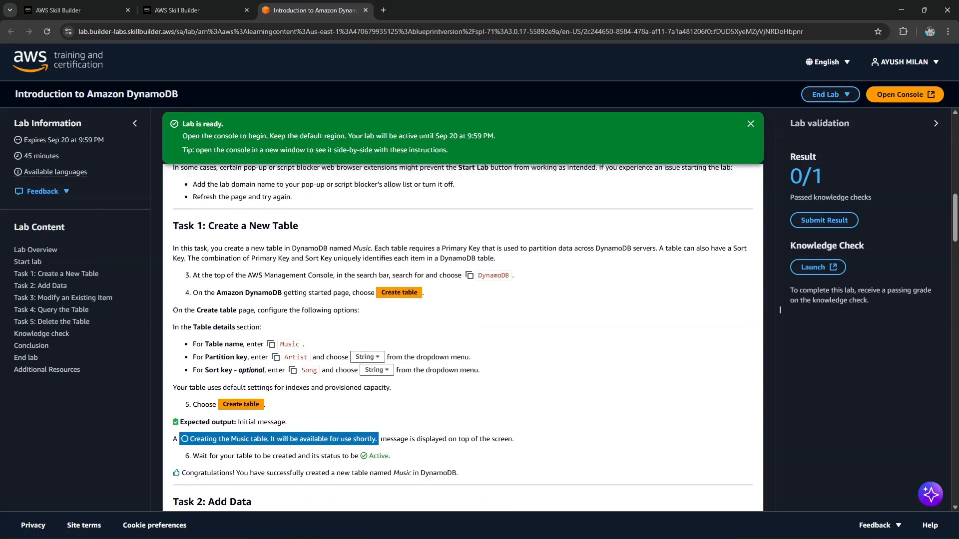
Open the lab's AWS Management Console and check the account details of the signed-in federated user
click(904, 94)
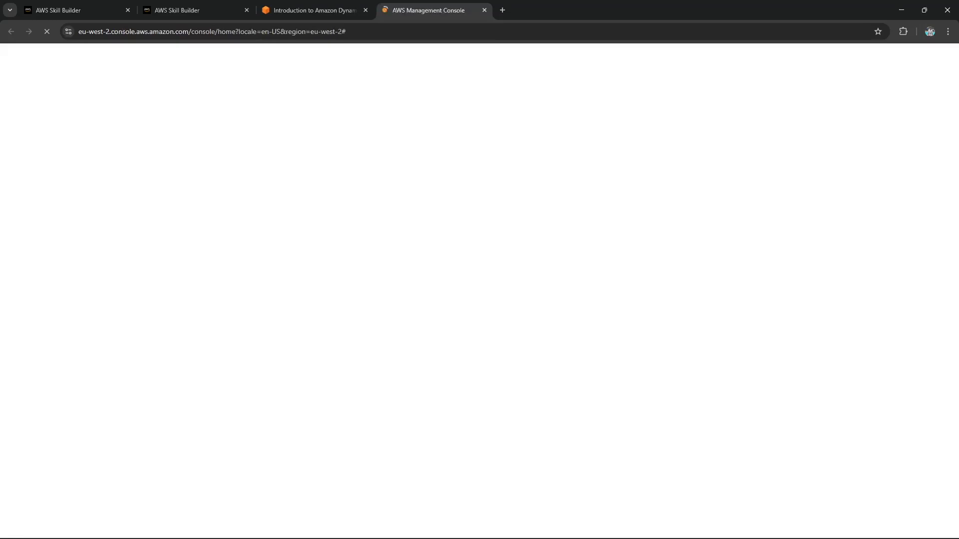
click(315, 10)
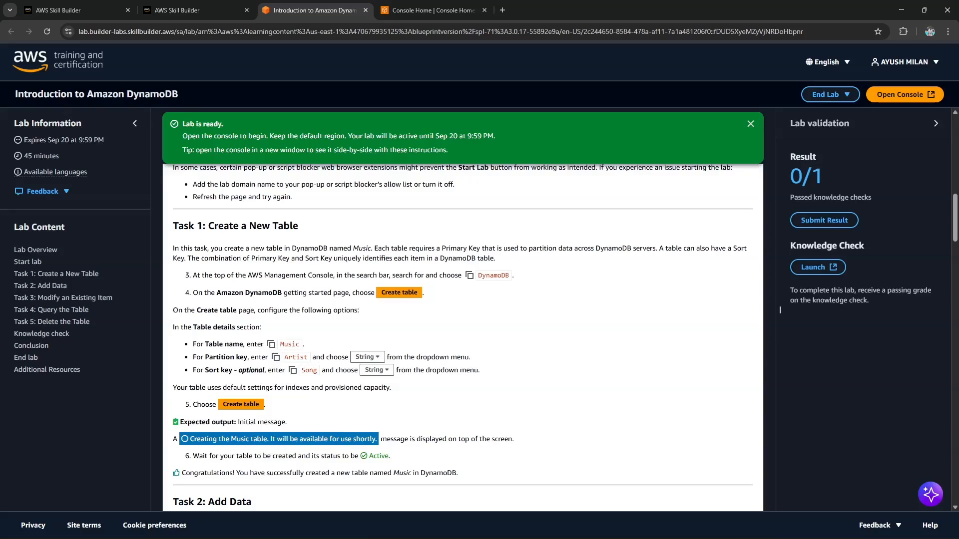
click(432, 10)
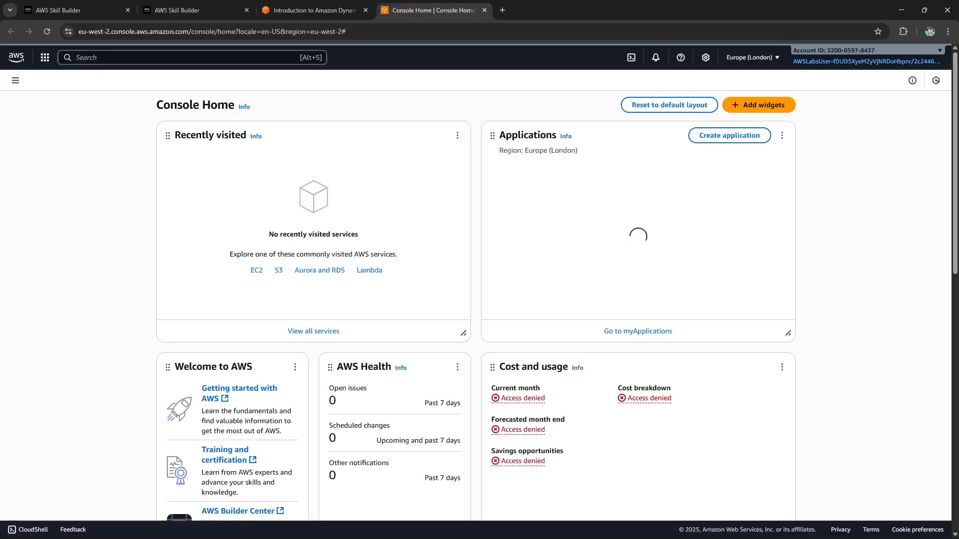
click(867, 57)
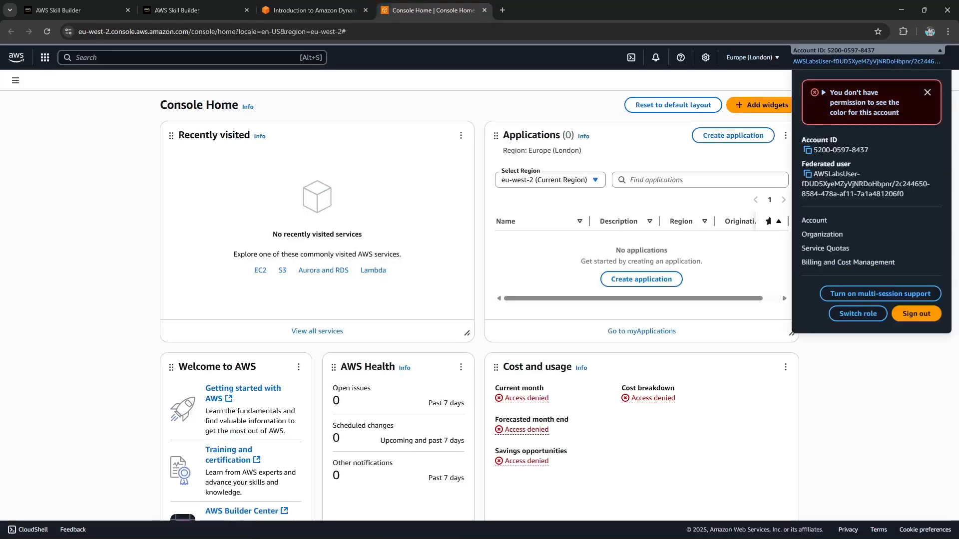
drag(814, 174, 854, 184)
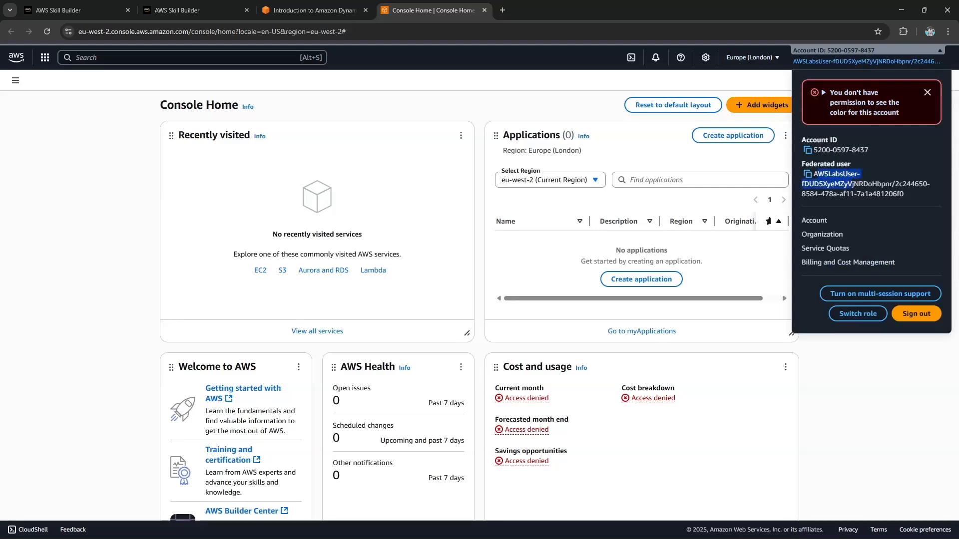
click(724, 152)
Copy the service name DynamoDB from the Task 1 instructions, open that service through the console search and return to the instructions
click(316, 10)
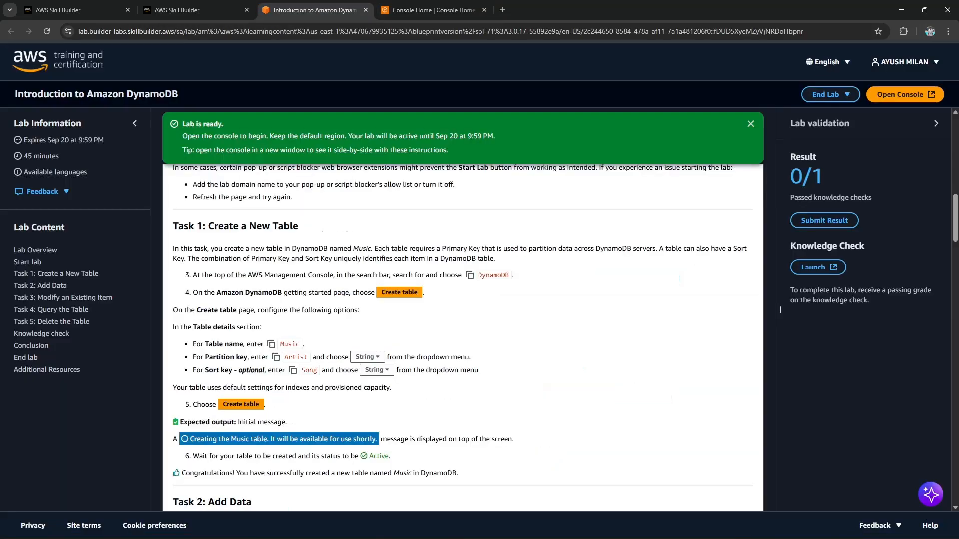
drag(203, 227, 300, 226)
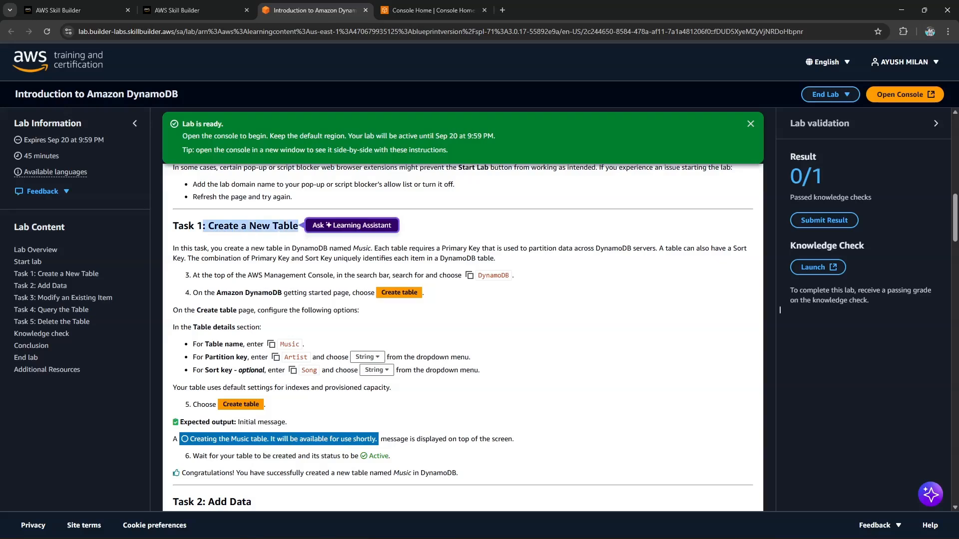
click(295, 233)
drag(195, 226, 256, 226)
click(257, 227)
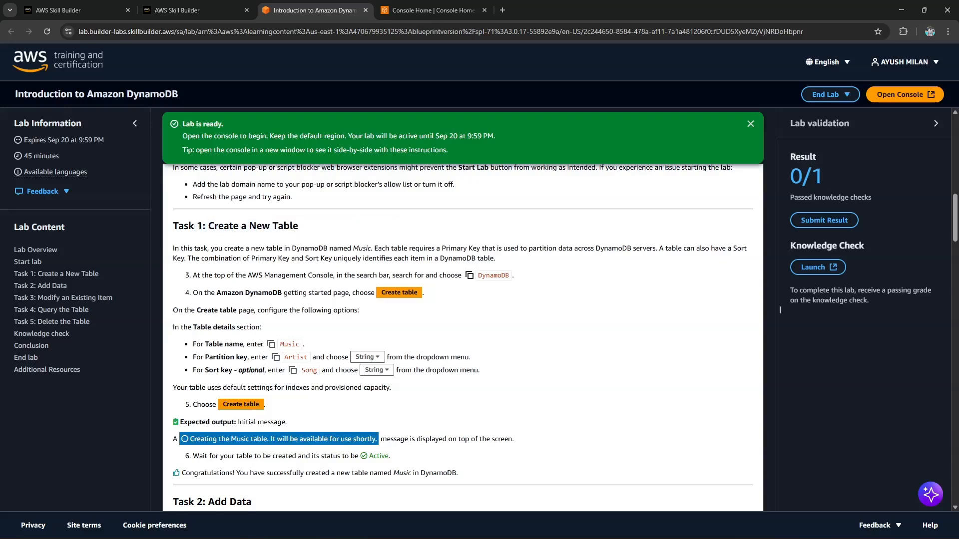
click(470, 275)
key(ctrl+Tab)
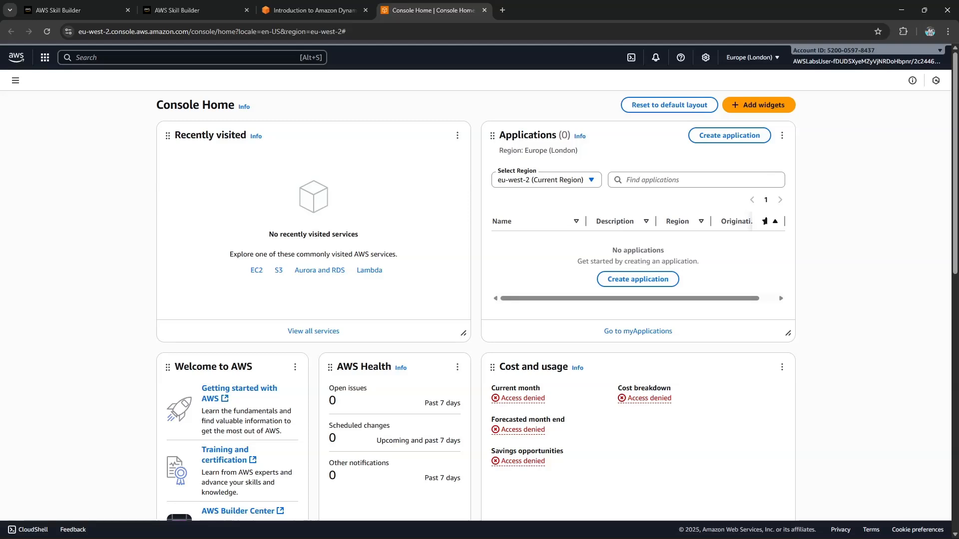
click(90, 59)
right_click(89, 61)
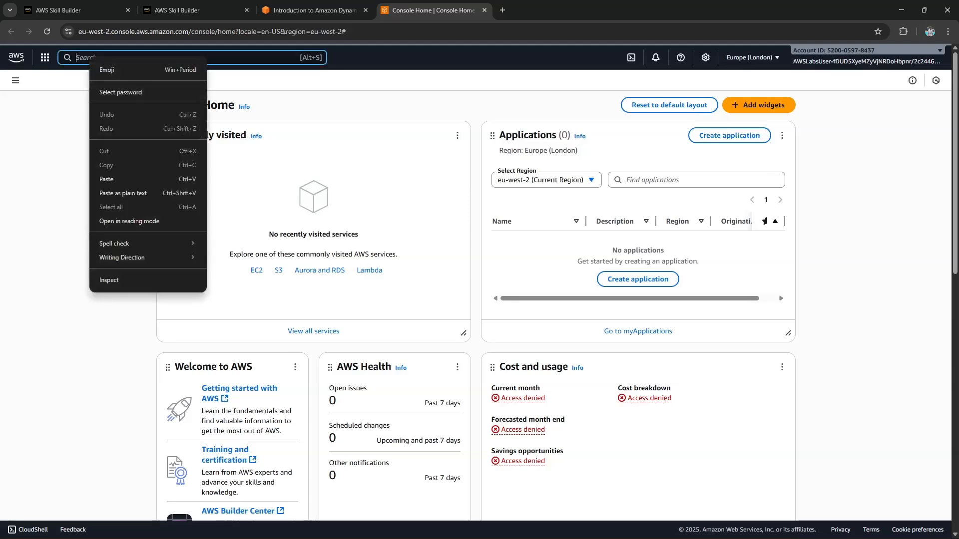
click(106, 179)
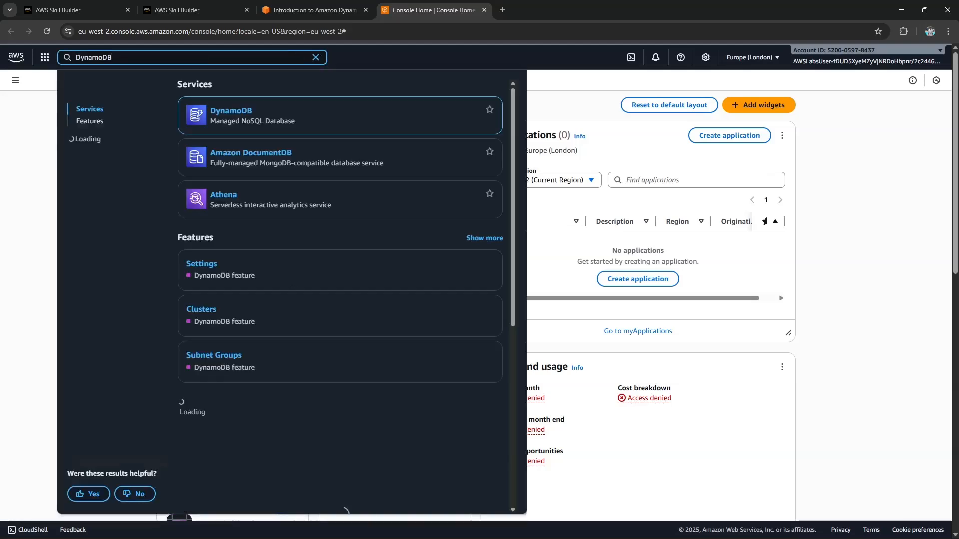
key(Return)
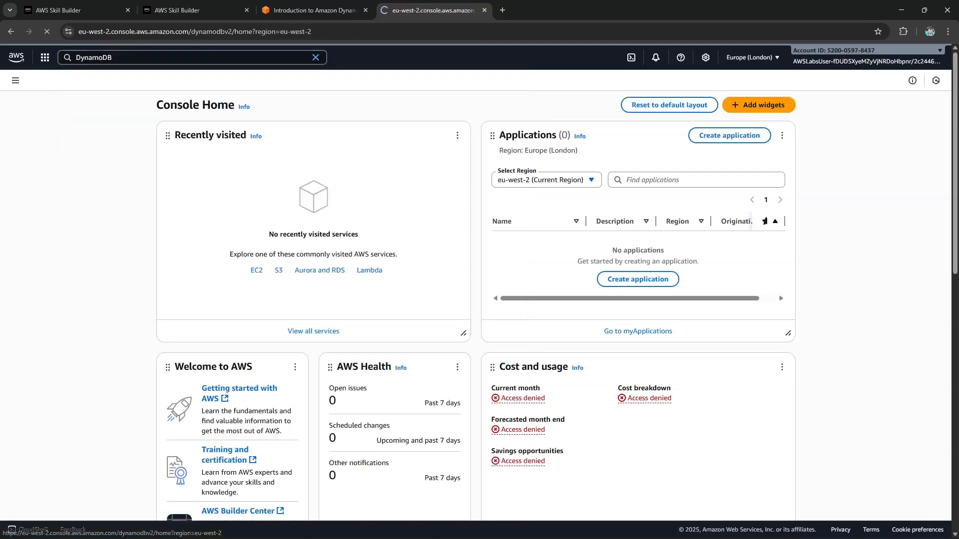
click(316, 10)
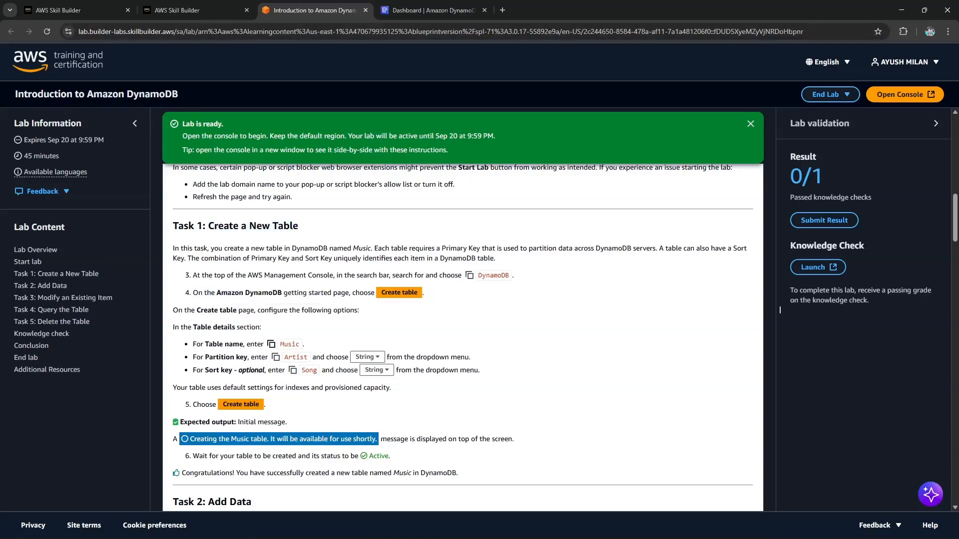
click(271, 344)
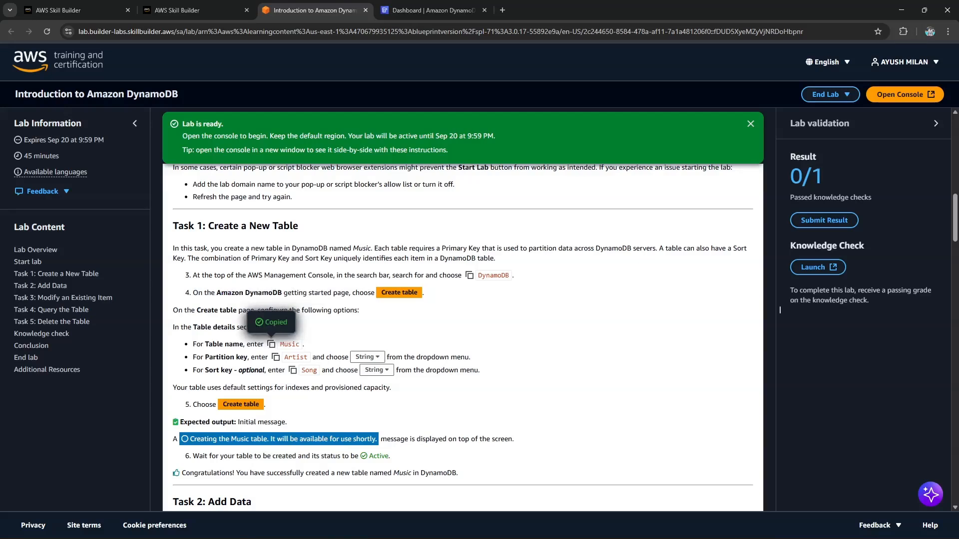
drag(205, 357, 247, 357)
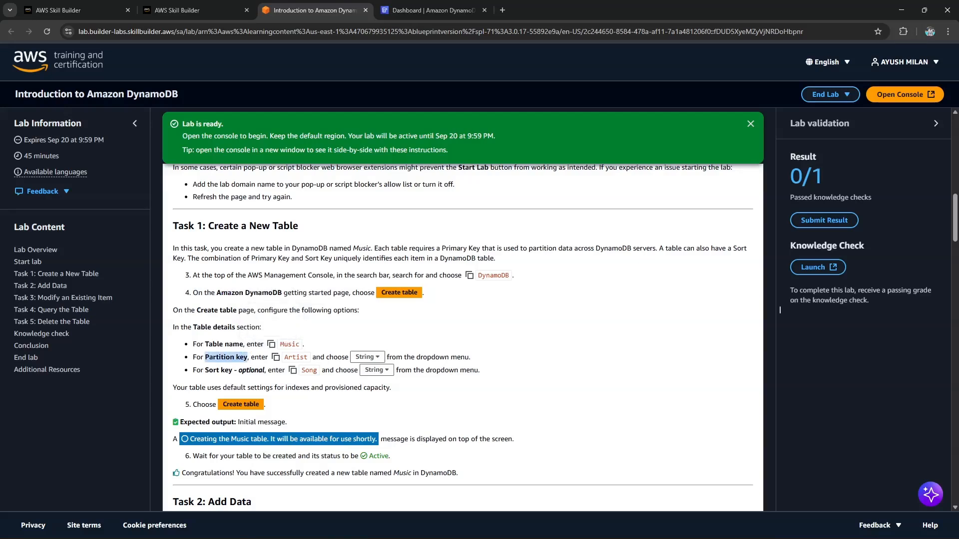
click(301, 358)
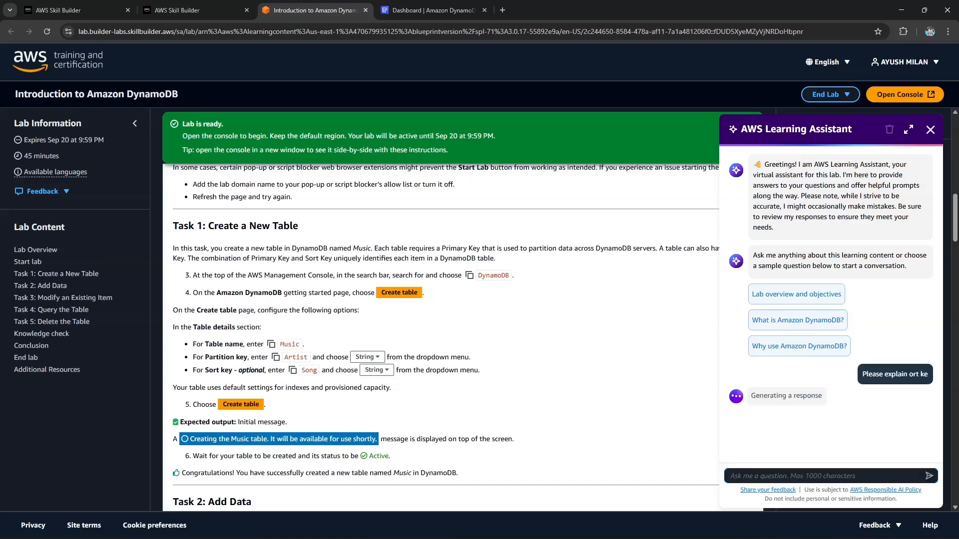
key(Escape)
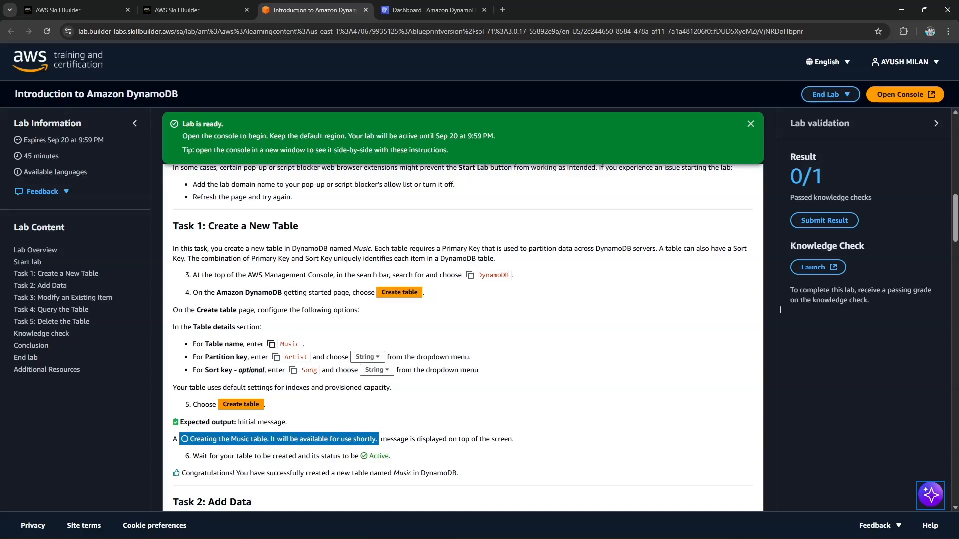
Copy the table name Music from the lab instructions and enter it as the name of a new DynamoDB table
click(271, 344)
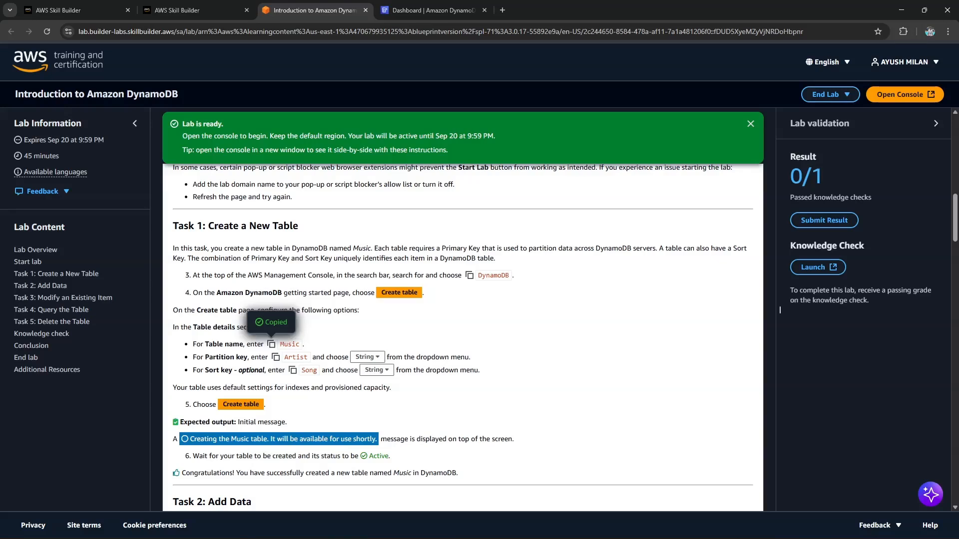
click(432, 10)
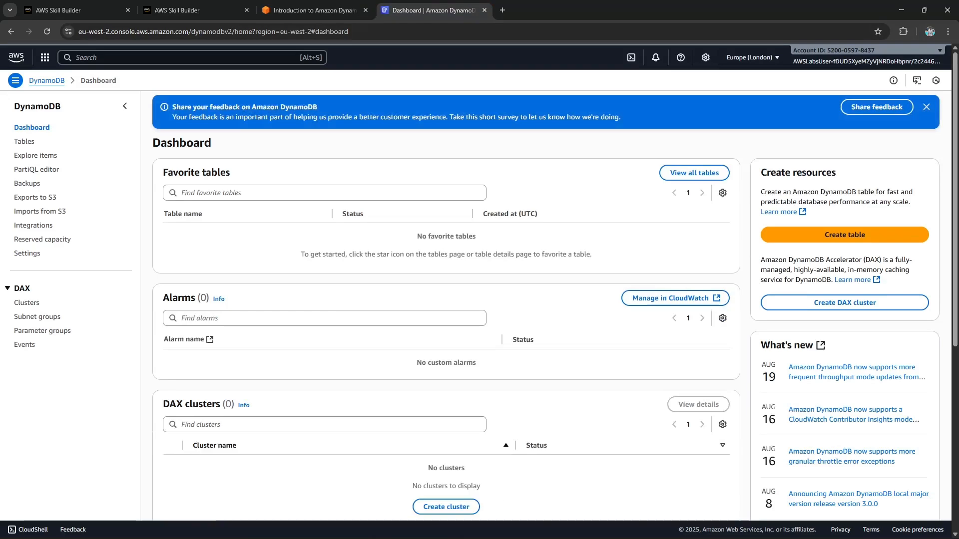
click(844, 235)
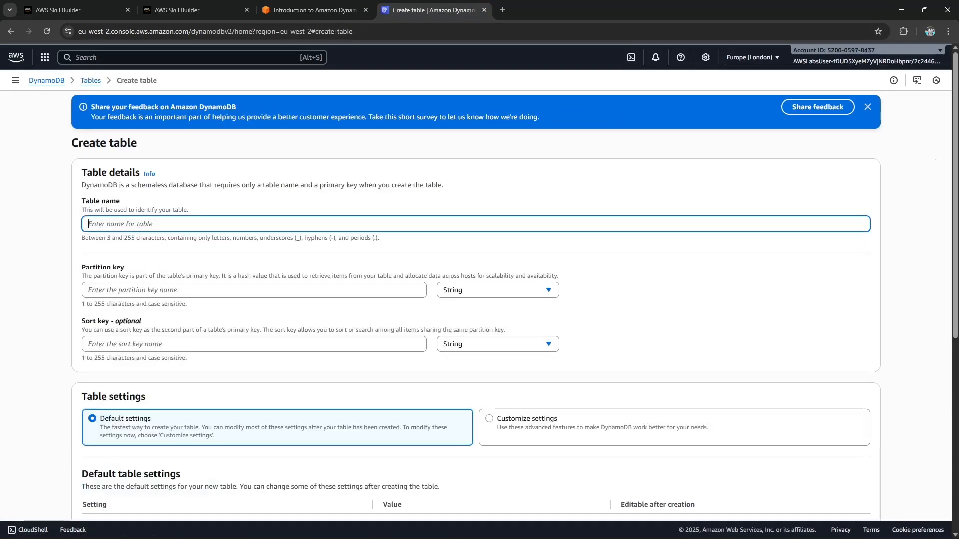
right_click(148, 220)
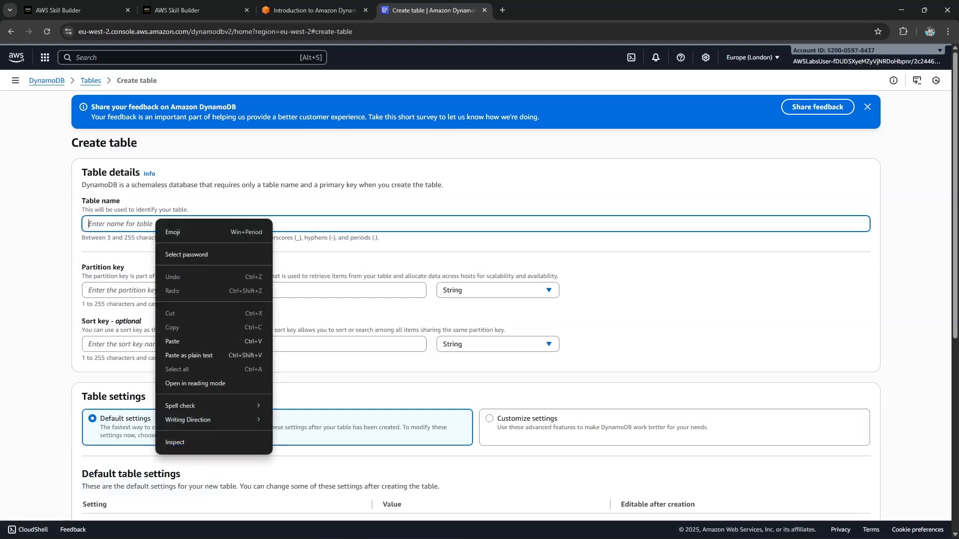
click(172, 341)
Copy Artist from the lab instructions and enter it as the new table's partition key
click(314, 10)
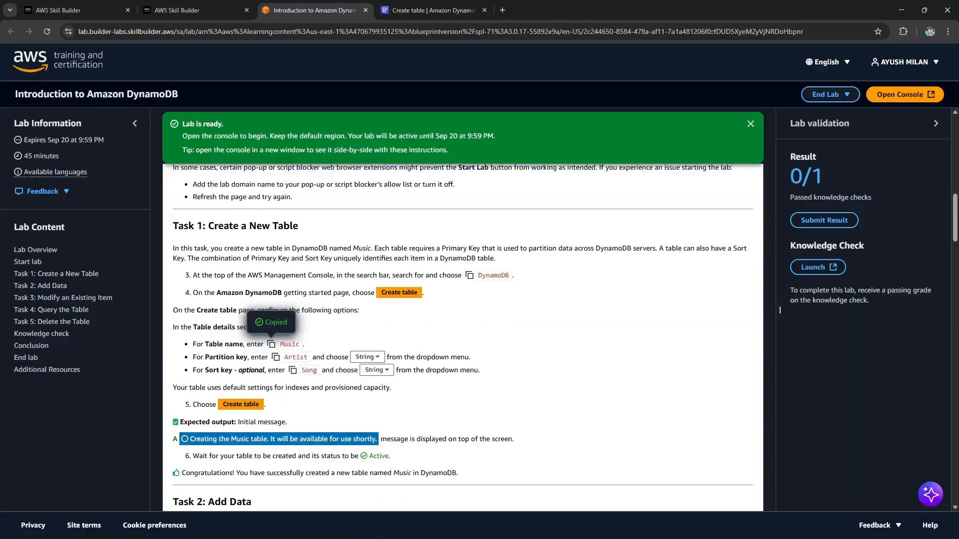
click(276, 357)
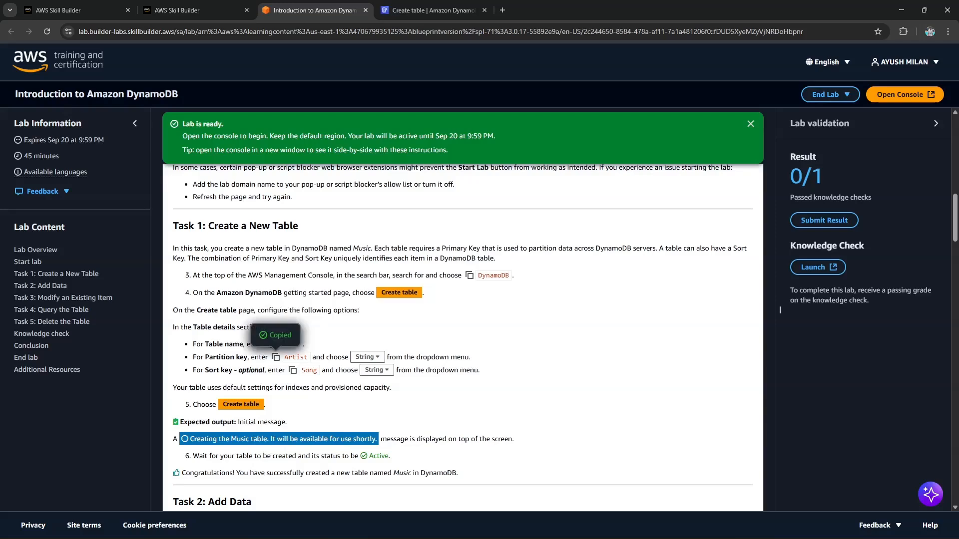
click(433, 10)
right_click(148, 295)
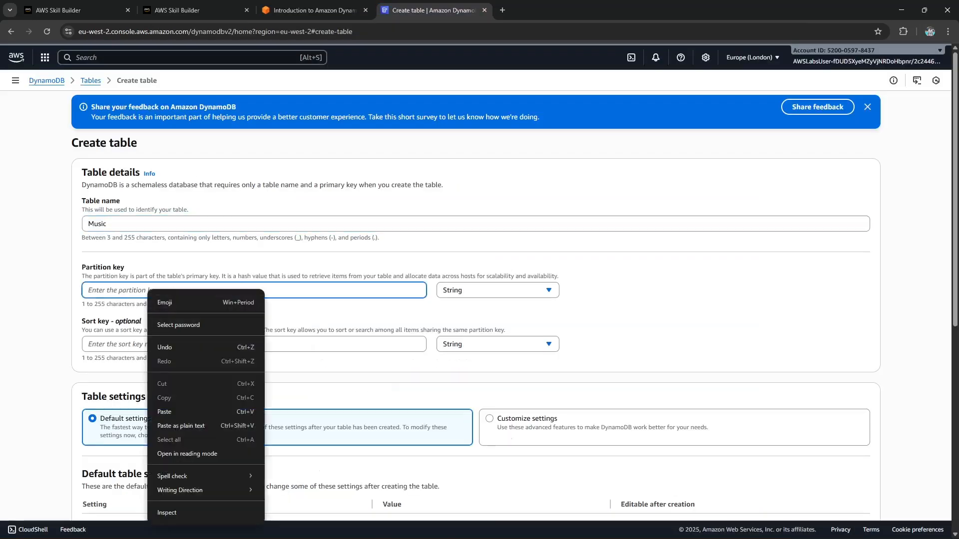
click(159, 412)
Copy Song from the lab instructions and enter it as the new table's sort key
click(314, 10)
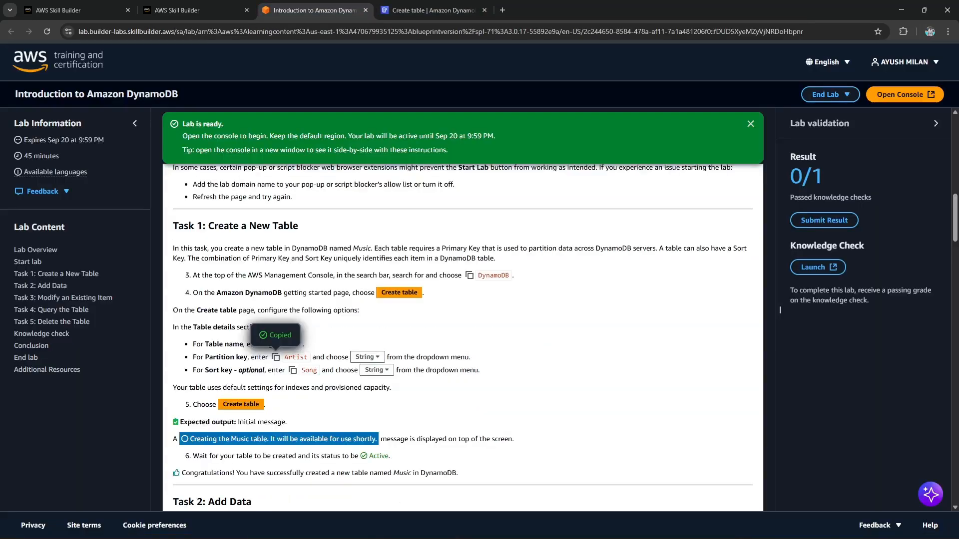
click(293, 370)
click(432, 10)
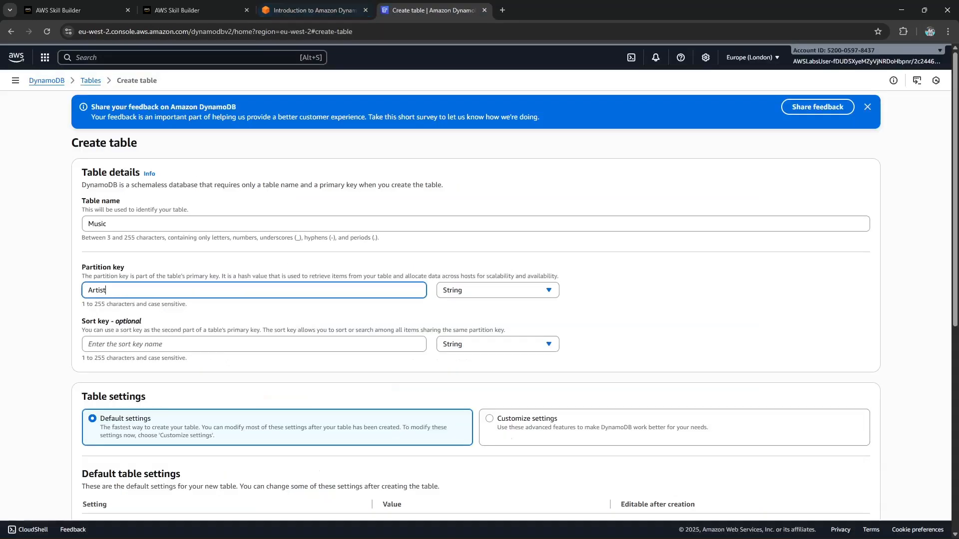
right_click(155, 344)
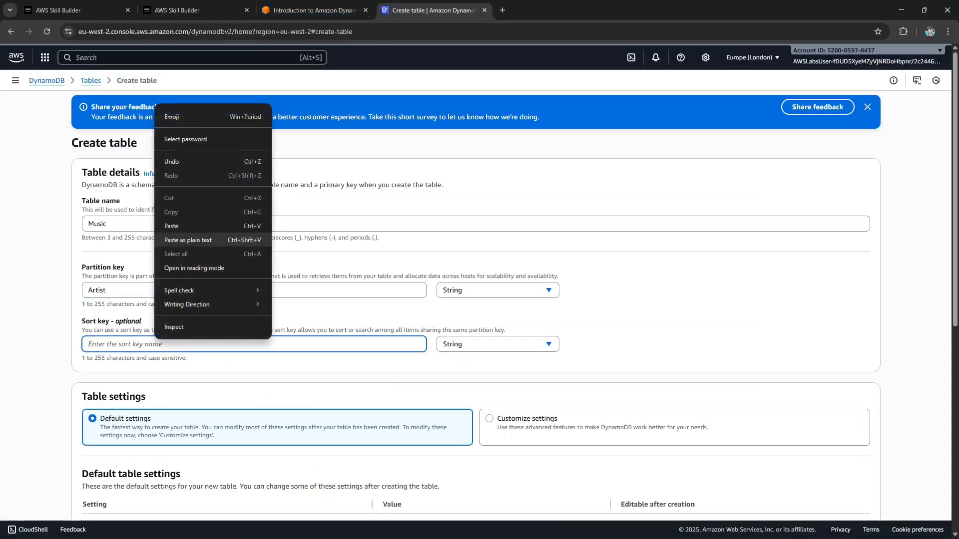
click(171, 226)
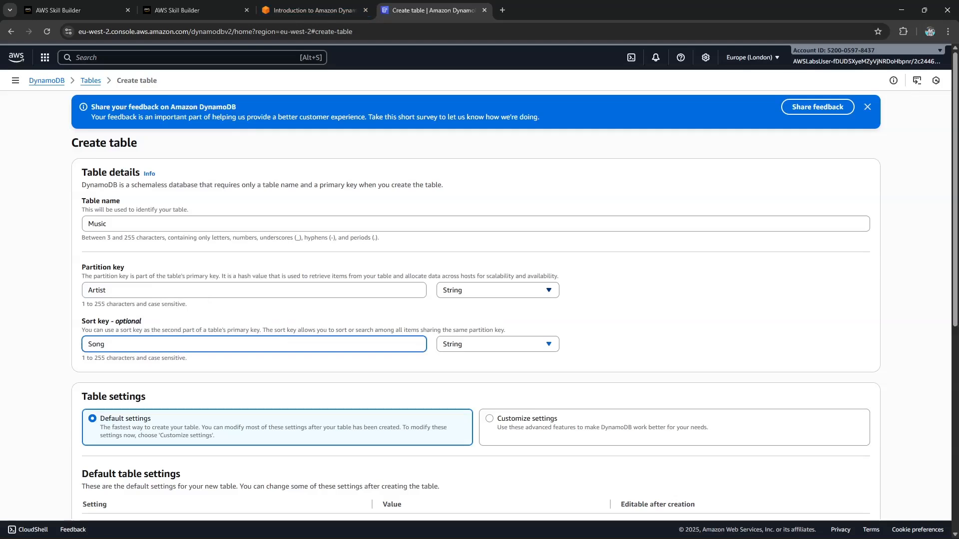
Check the partition key's data type options and review the default table settings
click(497, 291)
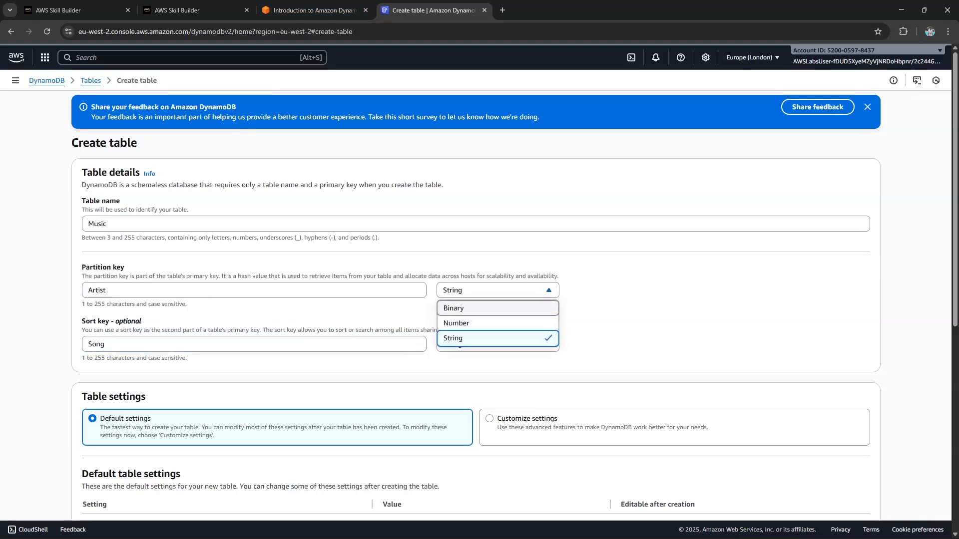
click(498, 290)
scroll(498, 300, down, 1)
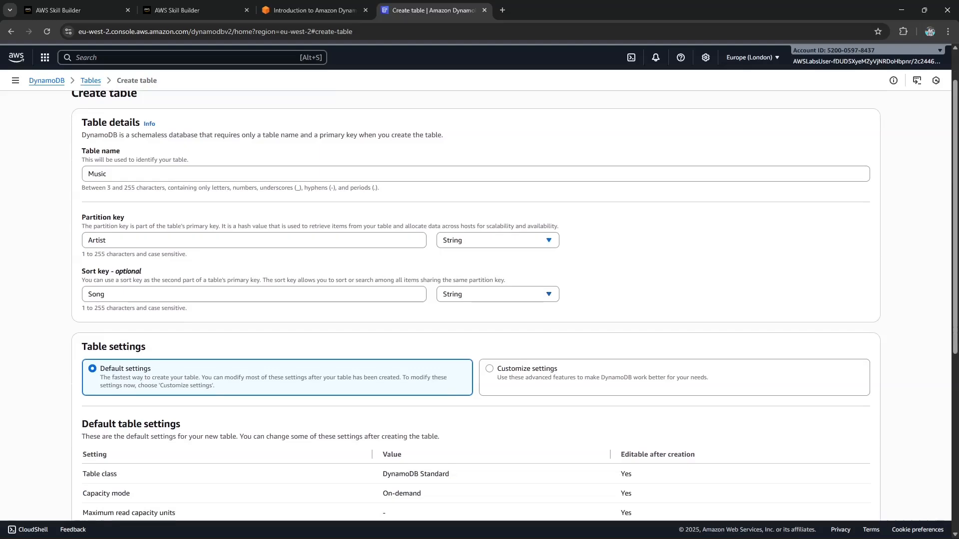
scroll(480, 300, down, 2)
drag(82, 247, 146, 246)
scroll(146, 246, down, 3)
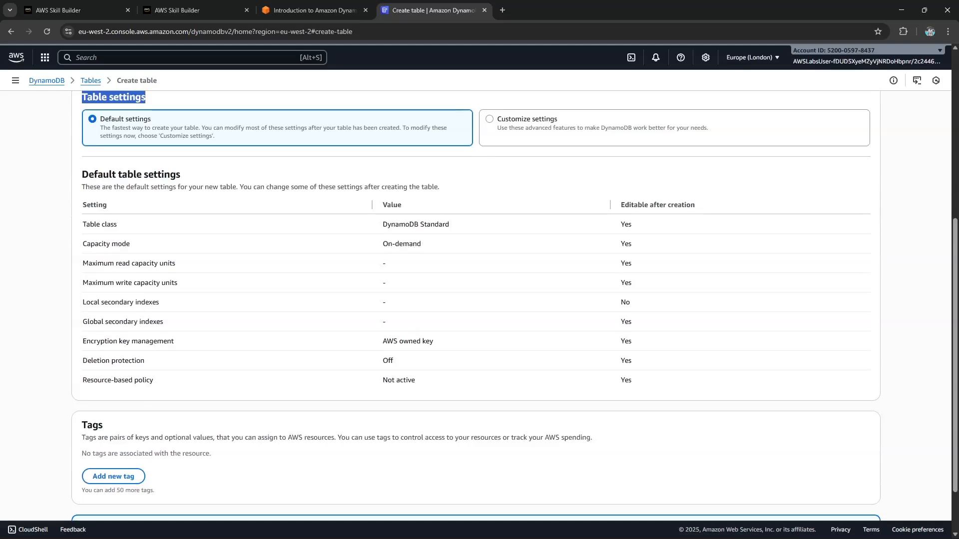
Preview the Customize settings options for the table, switch back to Default settings and review them again
click(489, 118)
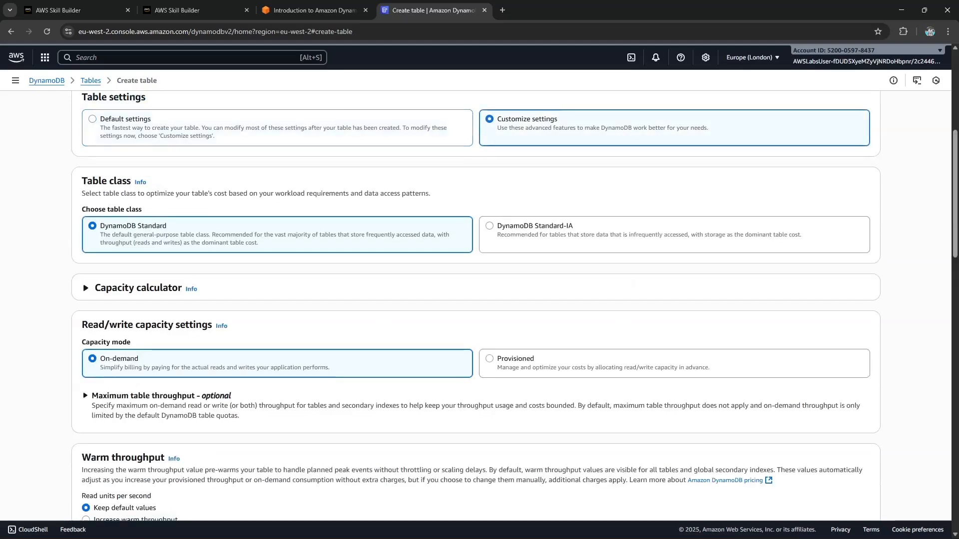
scroll(475, 305, down, 2)
scroll(474, 305, up, 3)
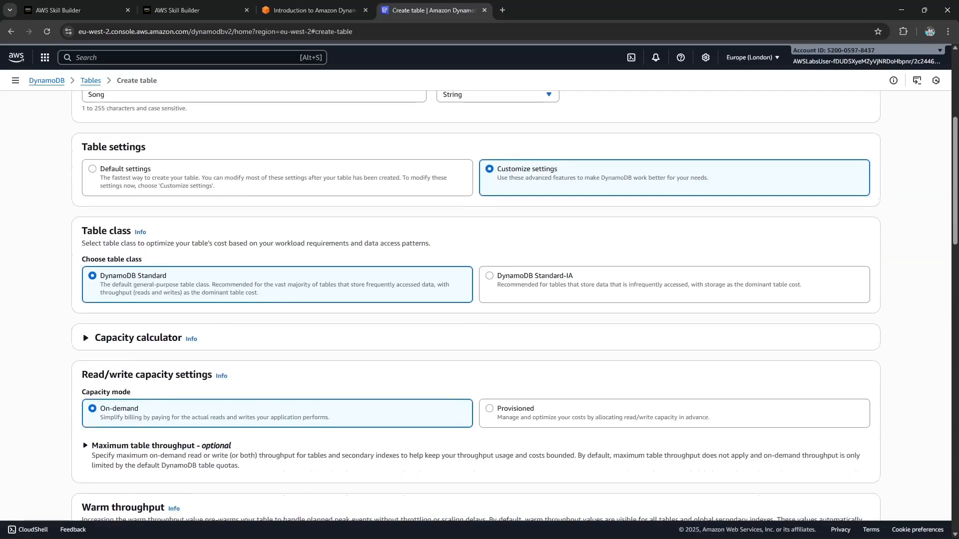
click(92, 169)
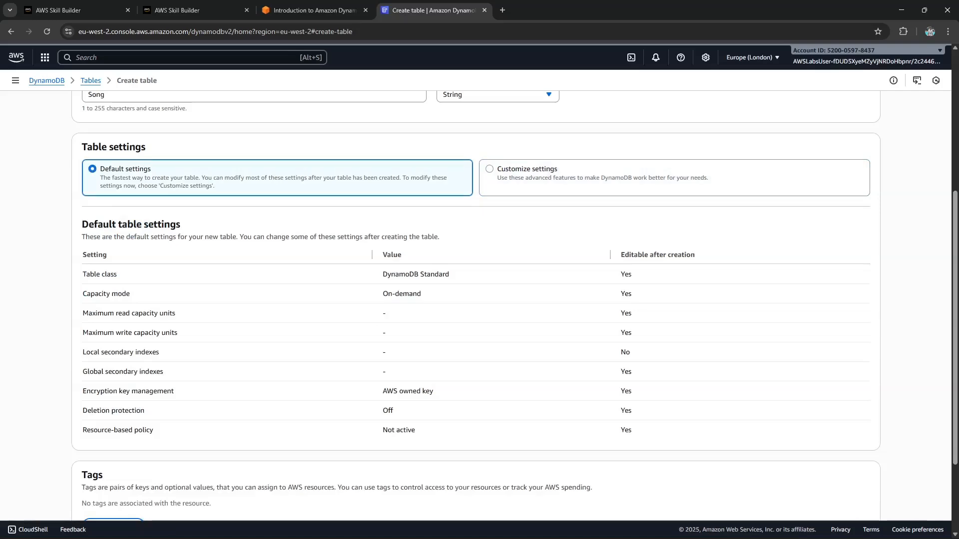
scroll(476, 306, down, 3)
scroll(476, 306, up, 2)
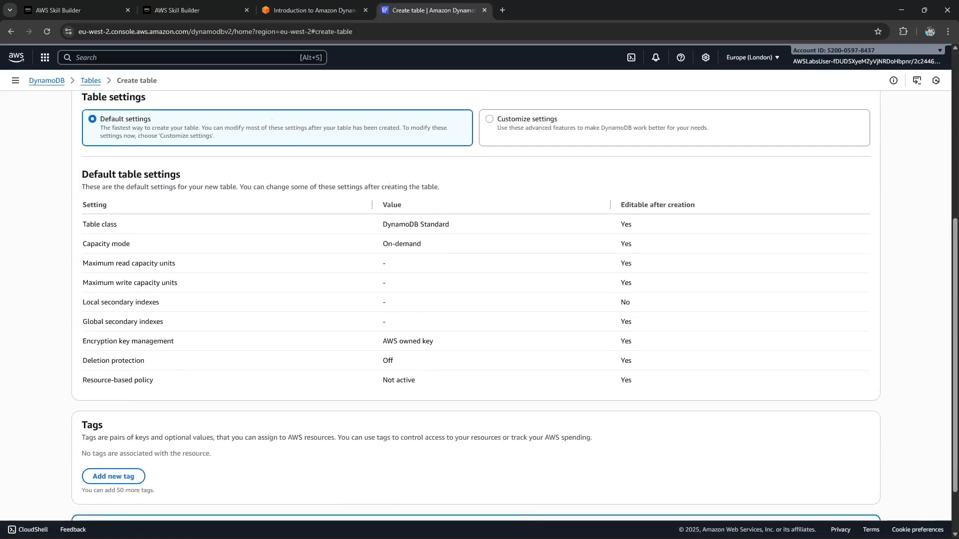
Check the lab's table creation instructions and create the Music table with the default settings
click(314, 10)
scroll(476, 305, down, 1)
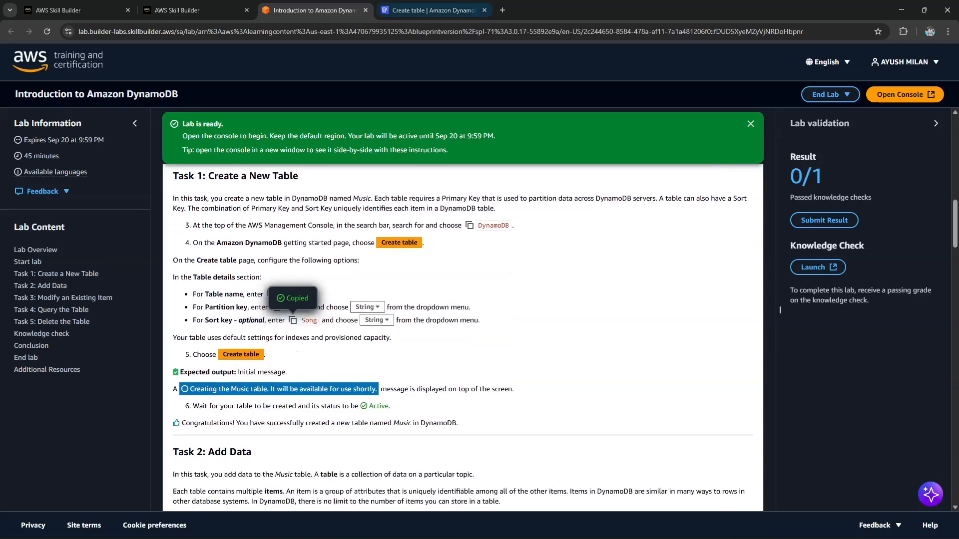
click(434, 10)
scroll(476, 306, down, 2)
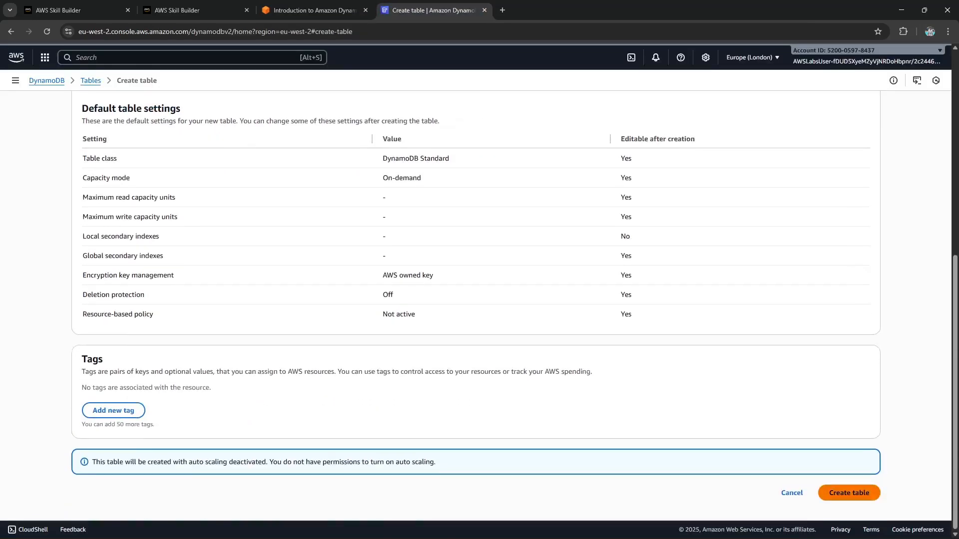
scroll(475, 305, up, 2)
scroll(476, 305, up, 3)
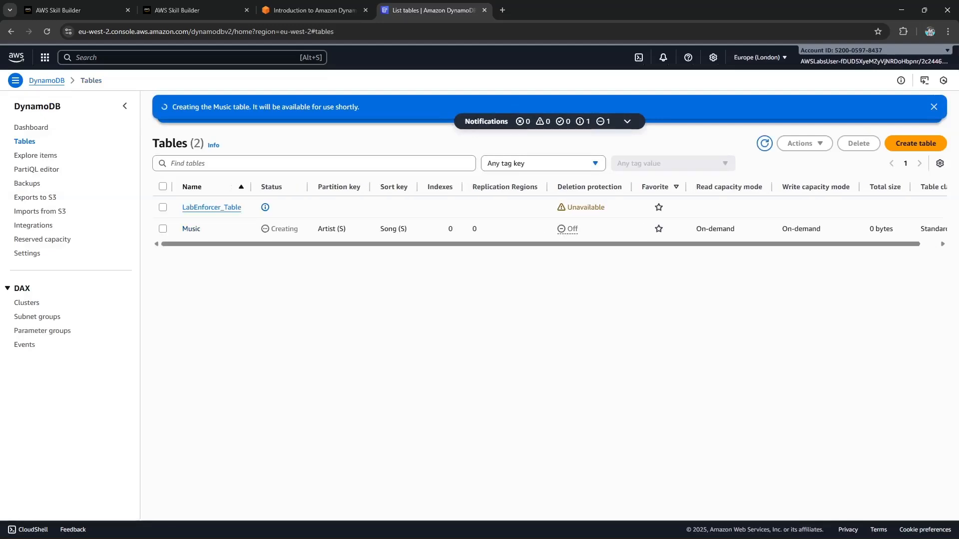
Check the Music table's keys and creation status in the tables list against the expected output in the lab instructions
double_click(191, 228)
click(192, 228)
triple_click(393, 229)
click(395, 266)
click(315, 10)
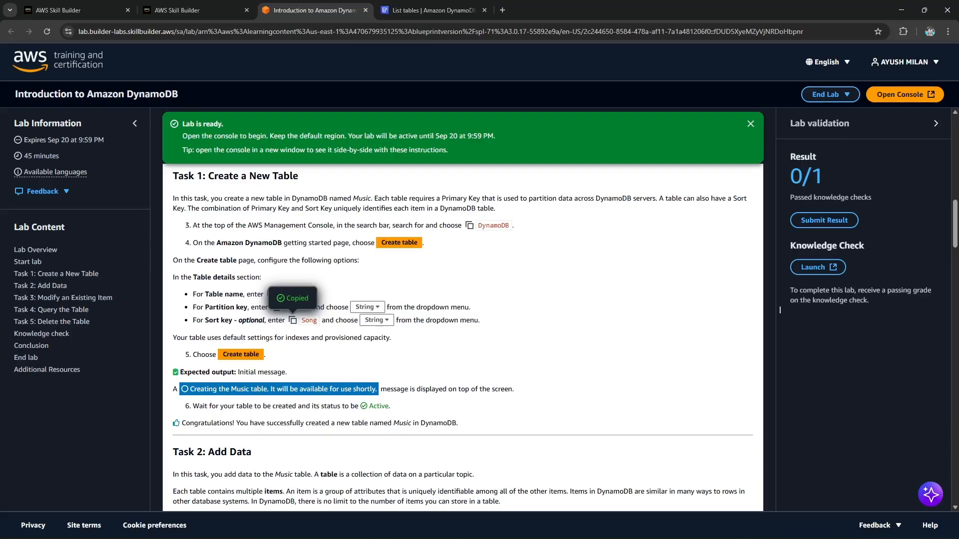
scroll(463, 337, down, 1)
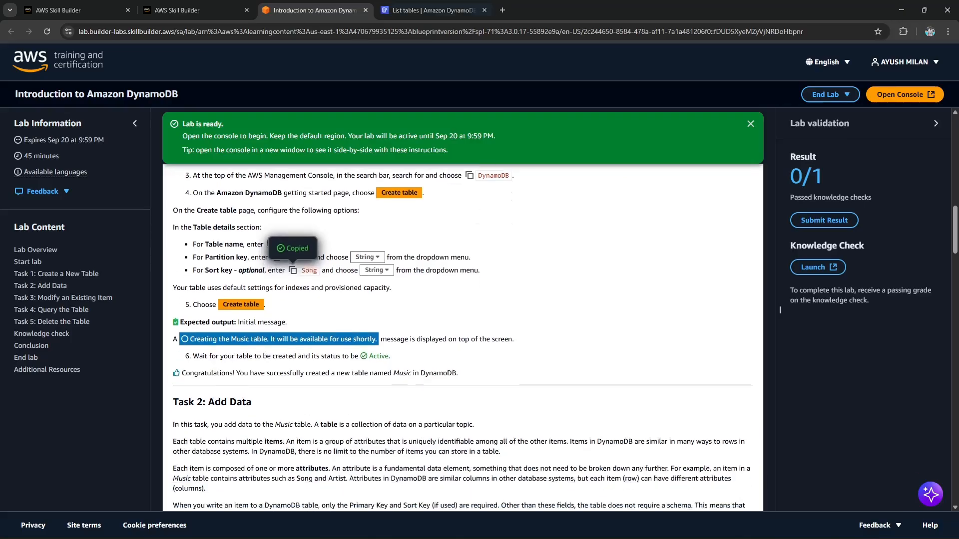
key(ctrl+Tab)
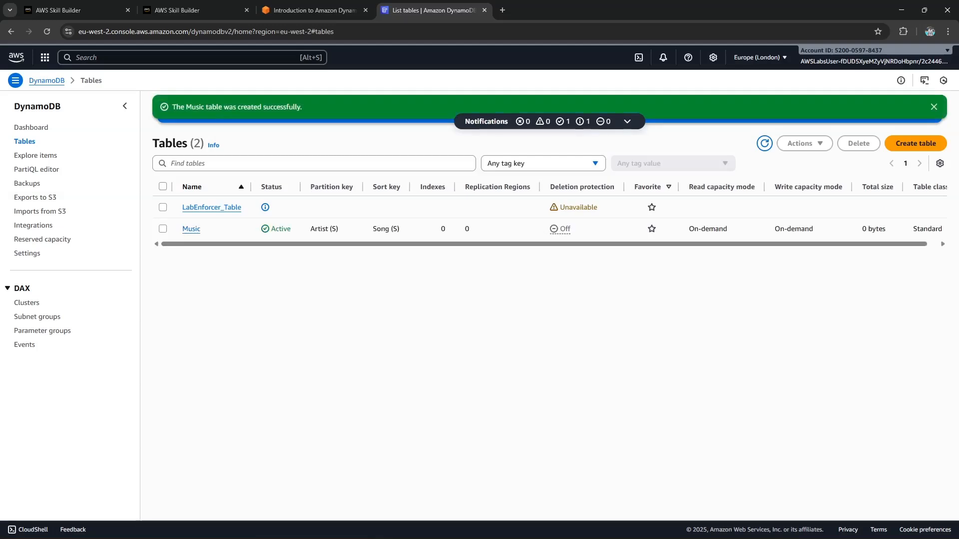
drag(172, 107, 303, 107)
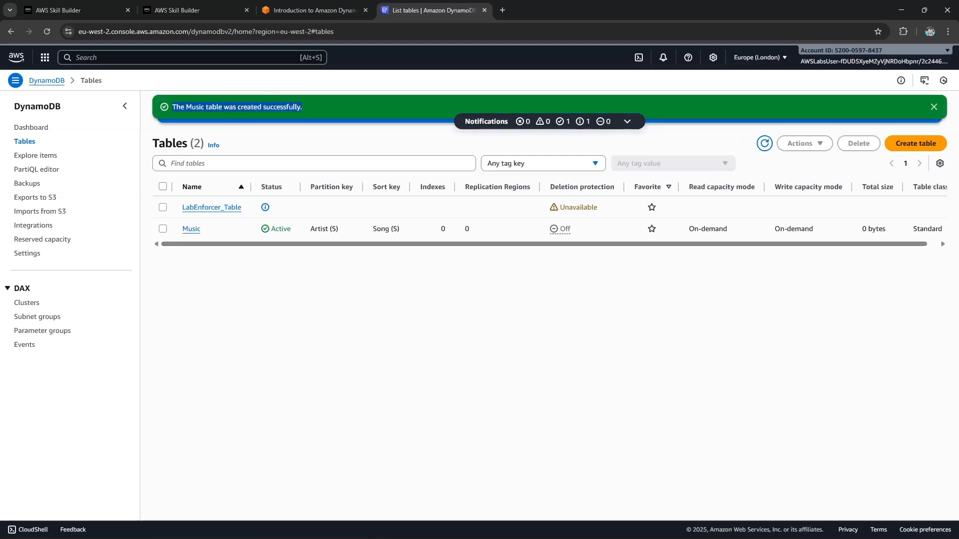
Review the end of Task 1 and read the Task 2: Add Data instructions up to the Explore items step
click(315, 10)
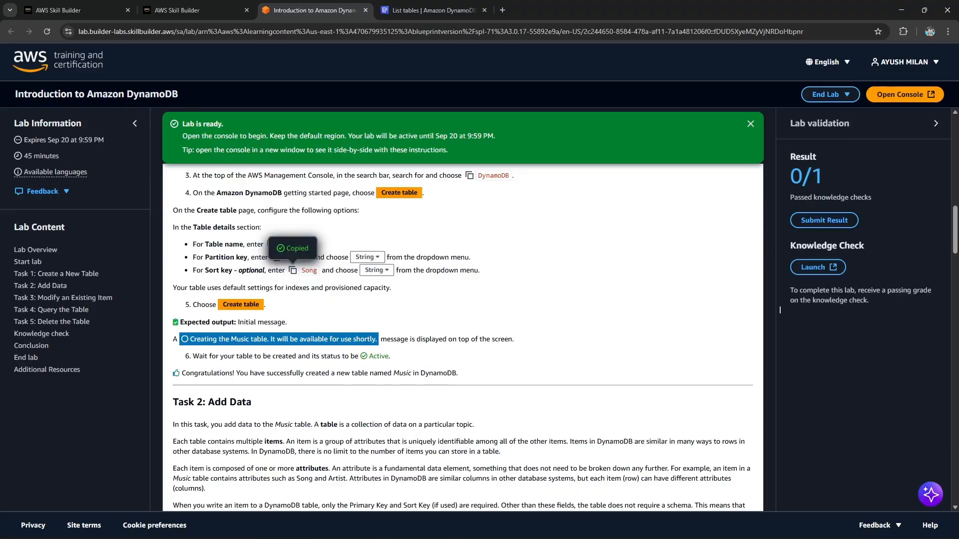
scroll(462, 337, down, 1)
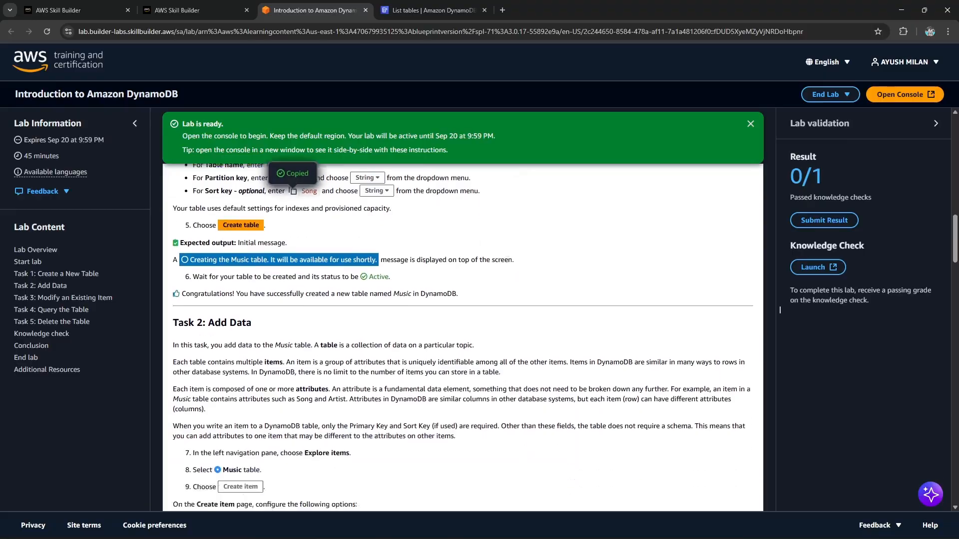
scroll(462, 338, up, 2)
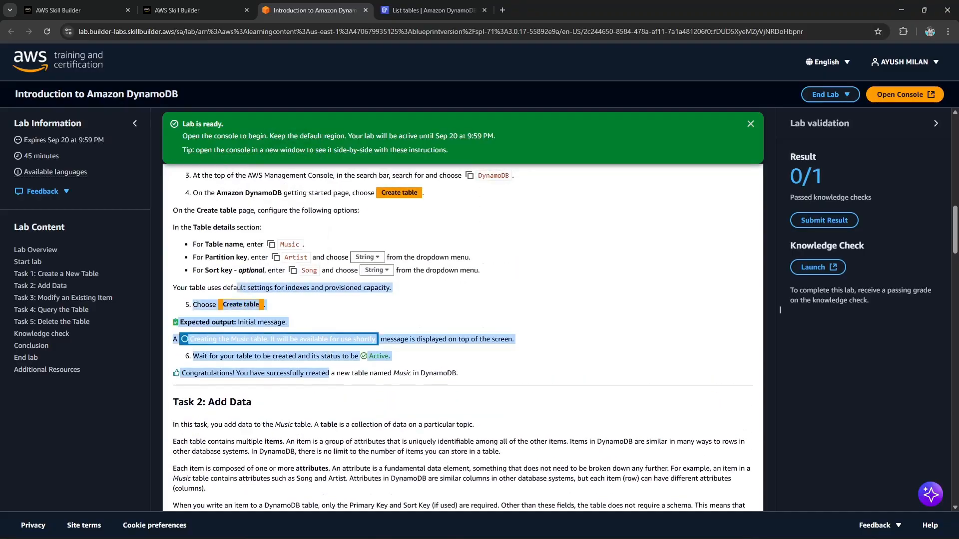
scroll(780, 310, down, 2)
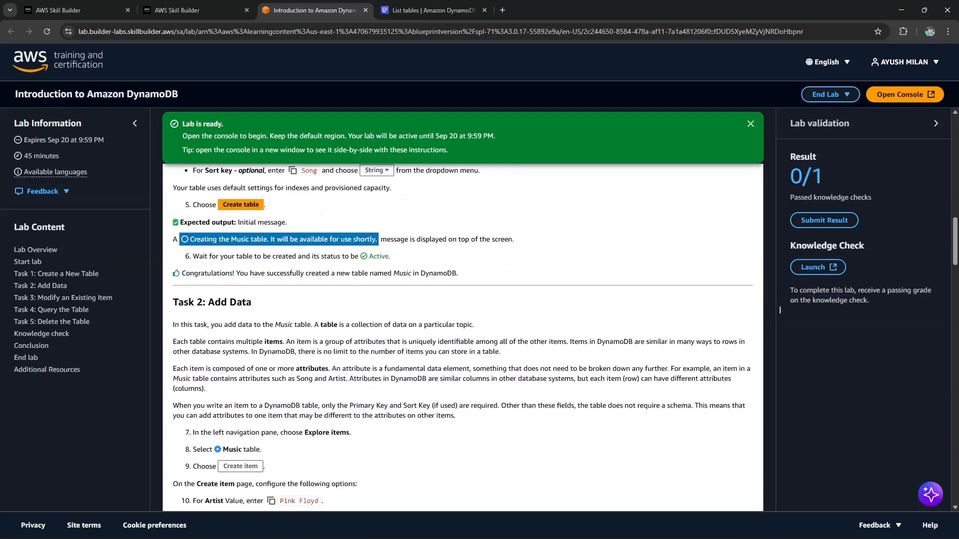
scroll(780, 310, down, 2)
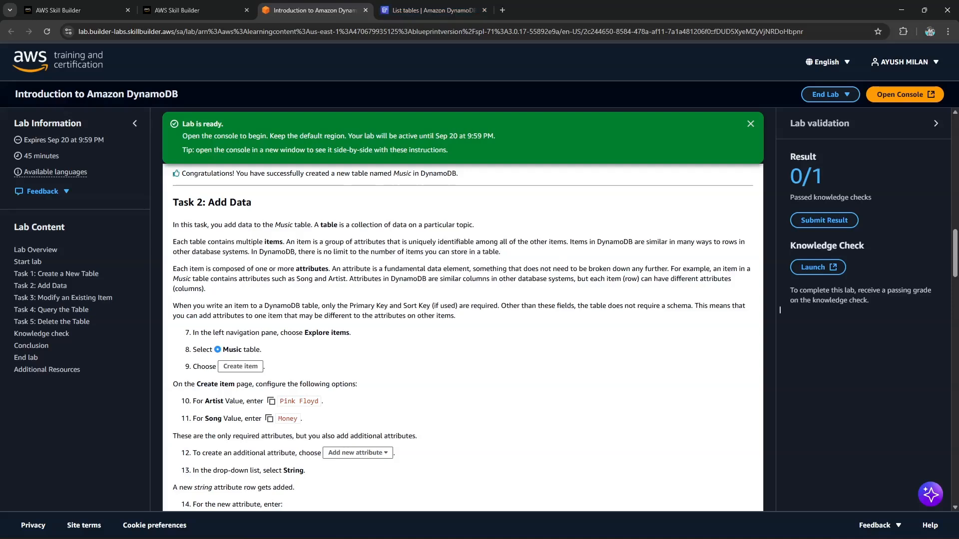
drag(277, 333, 351, 333)
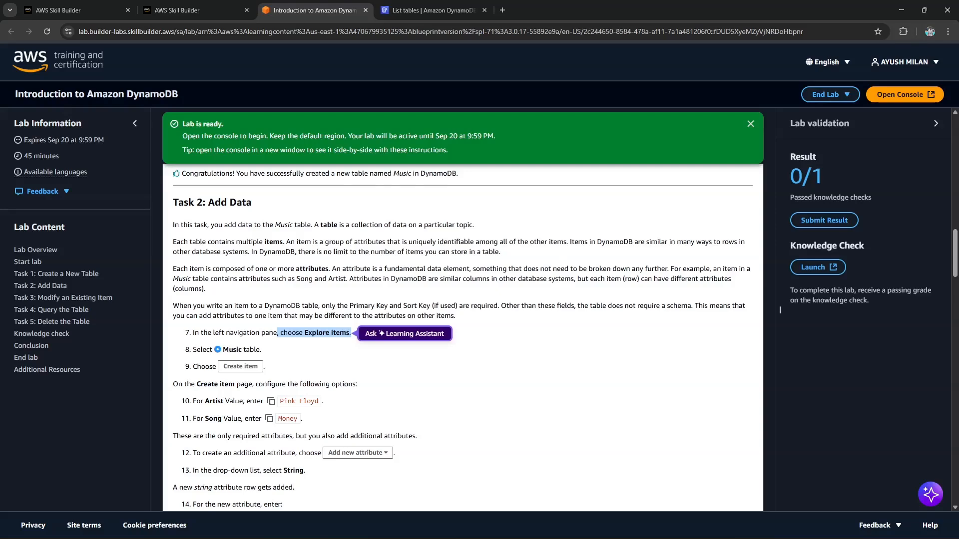
key(ctrl+Tab)
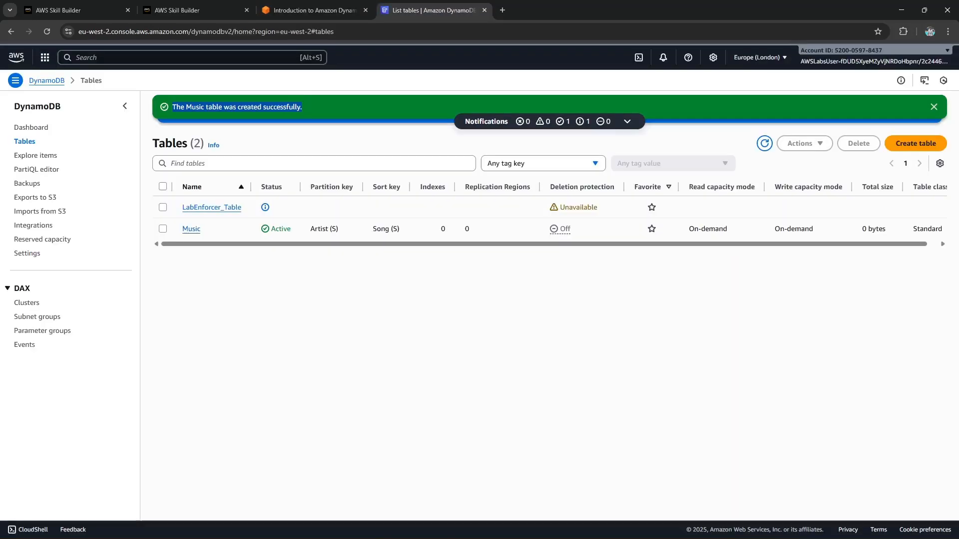
Open the Music table, explore its items and start creating a new item as the lab instructs
click(191, 228)
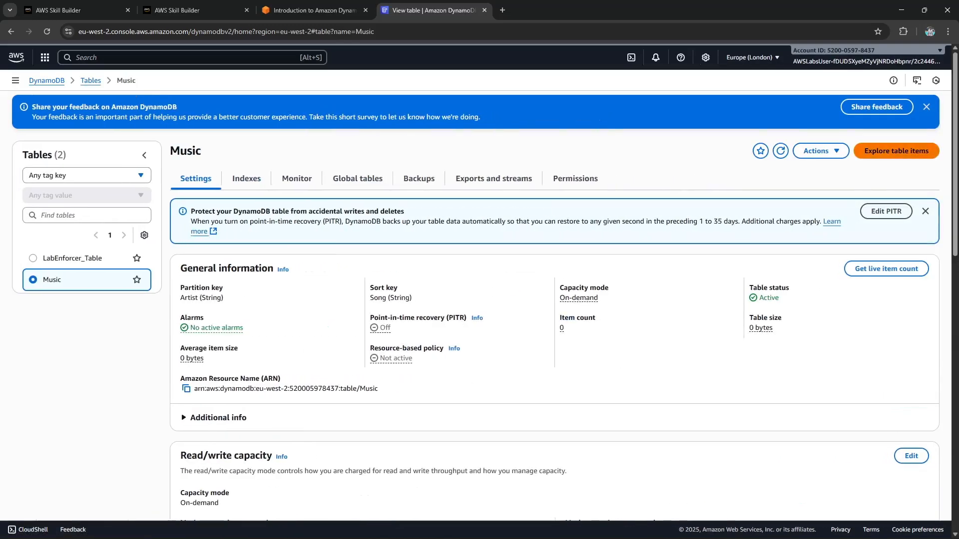
click(896, 151)
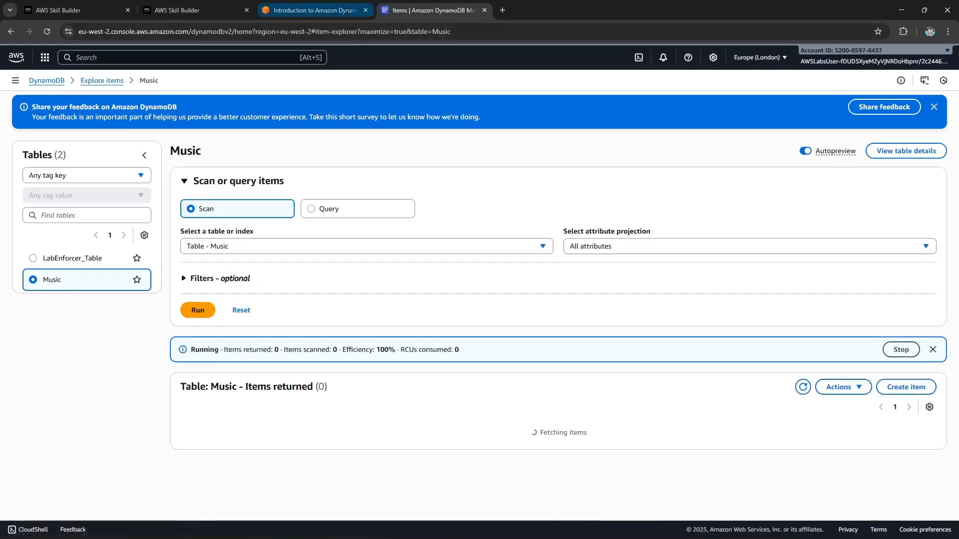
key(ctrl+shift+Tab)
click(780, 309)
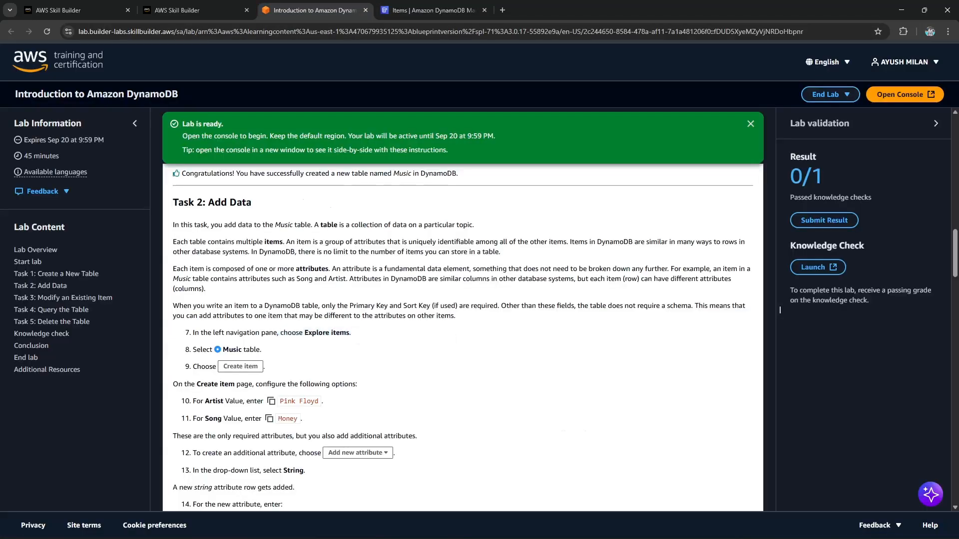
click(429, 10)
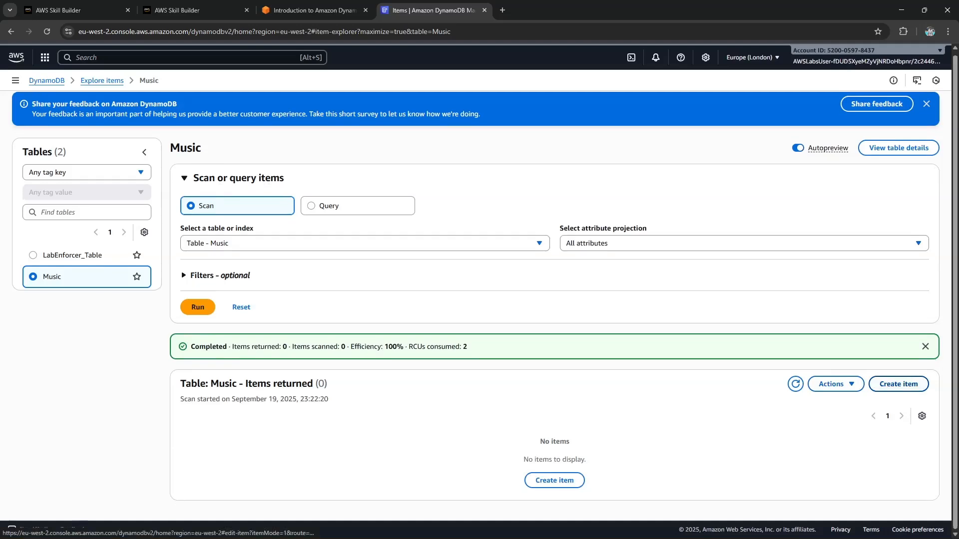
click(898, 384)
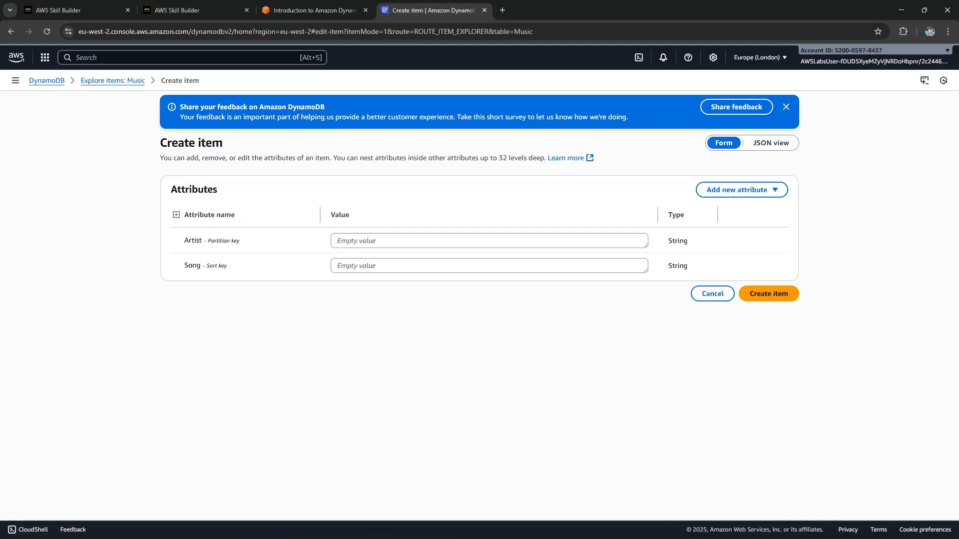
Preview the new item's JSON view with DynamoDB JSON on and off, and return to the form view
click(771, 143)
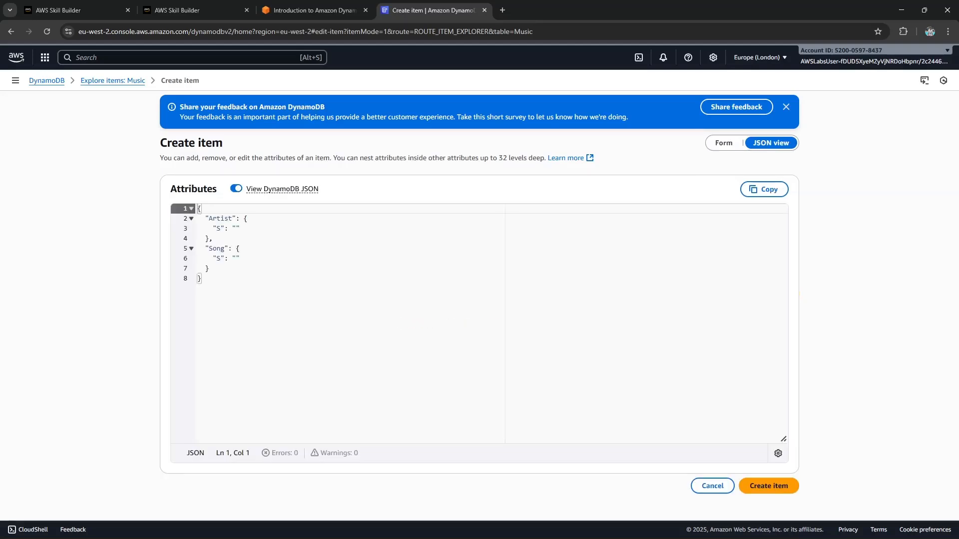
click(236, 189)
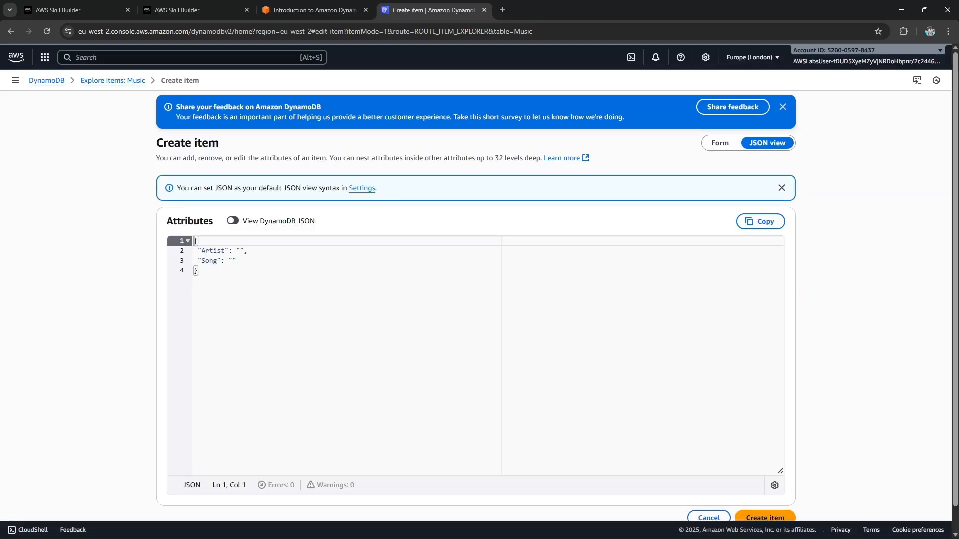
click(233, 221)
click(233, 221)
click(233, 220)
click(278, 221)
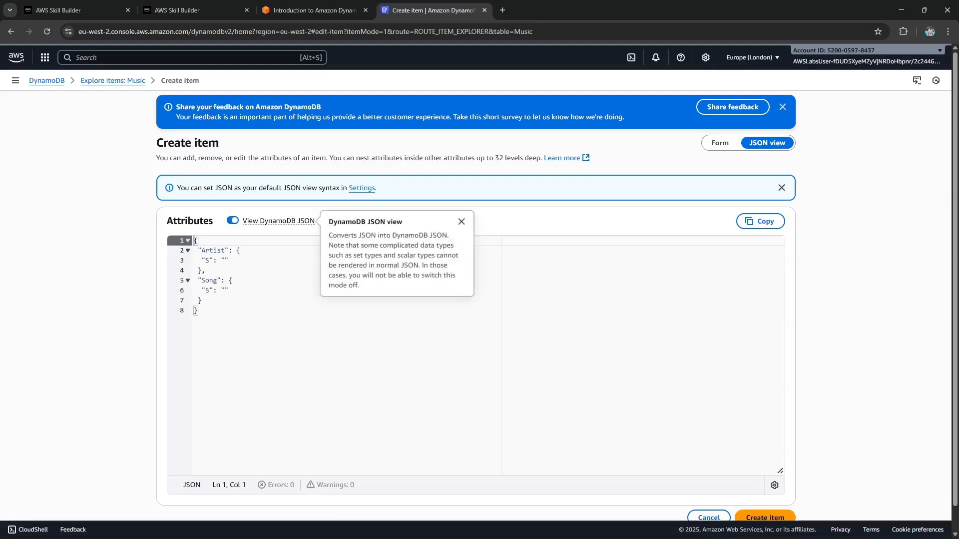
click(206, 260)
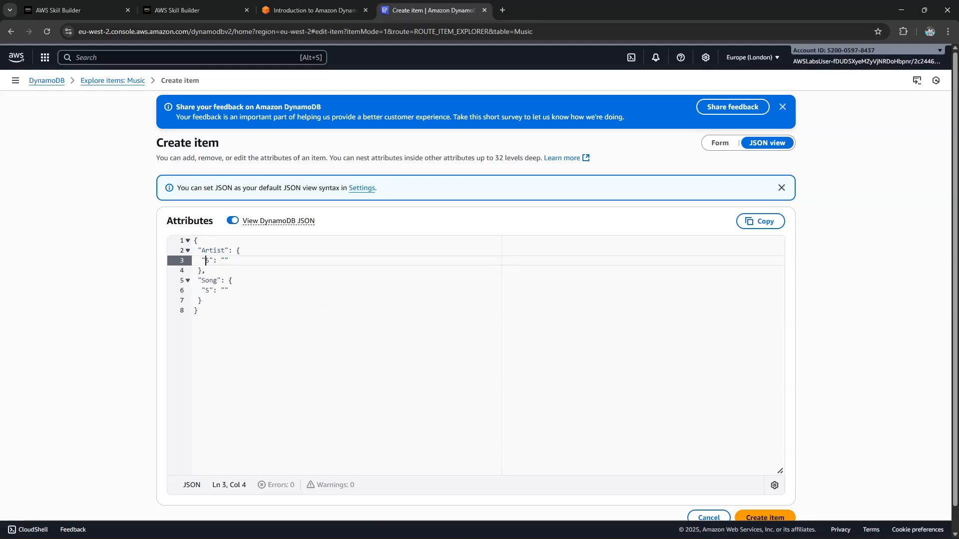
click(205, 290)
click(233, 221)
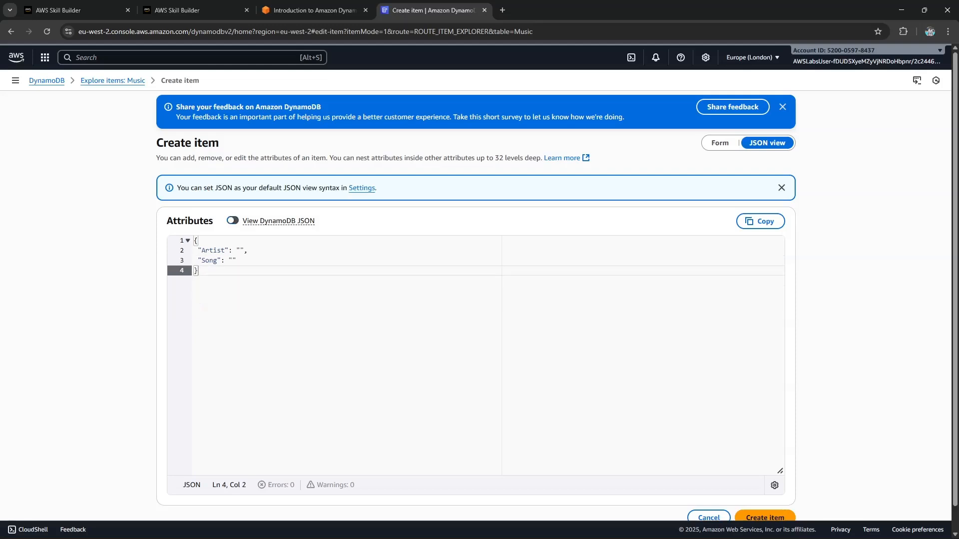
click(720, 143)
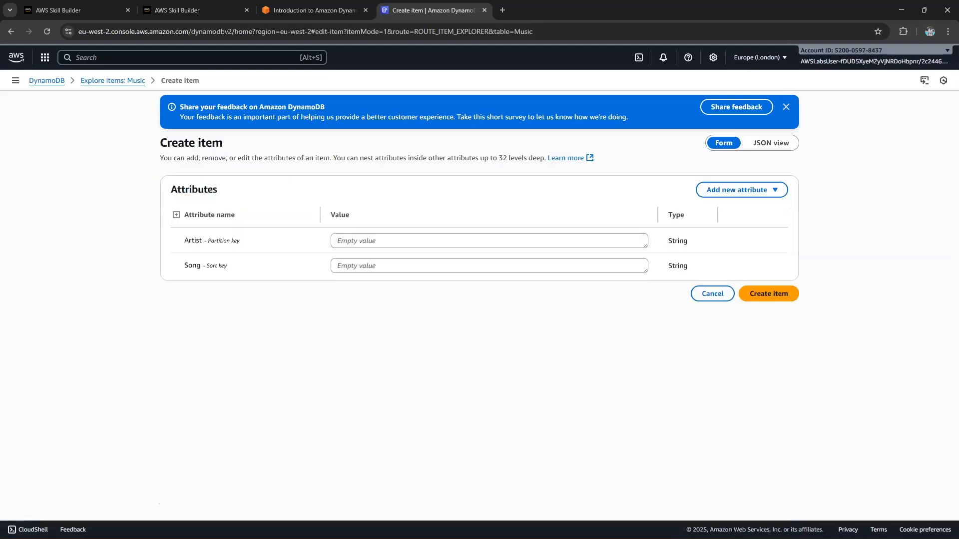
Copy Pink Floyd from the lab instructions and enter it as the new item's Artist value
click(314, 9)
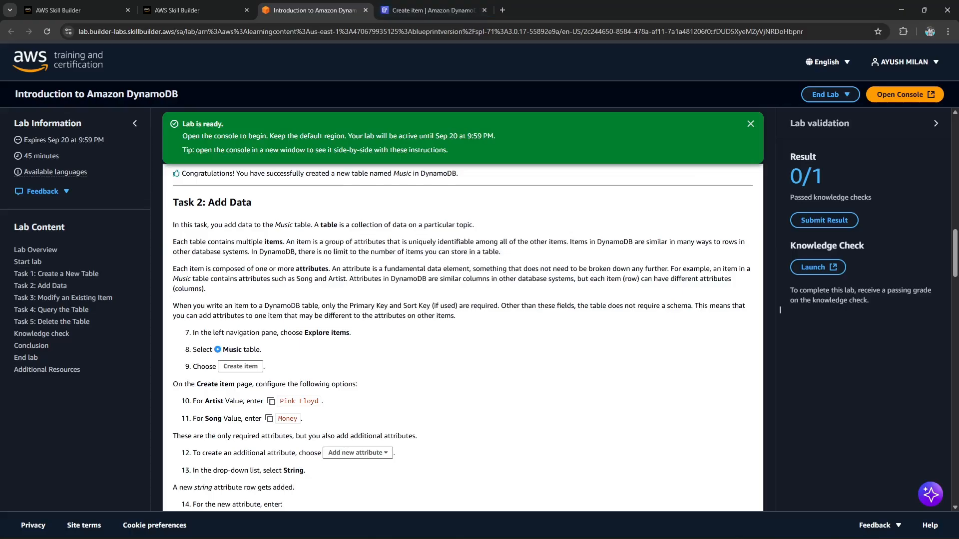
scroll(780, 309, down, 2)
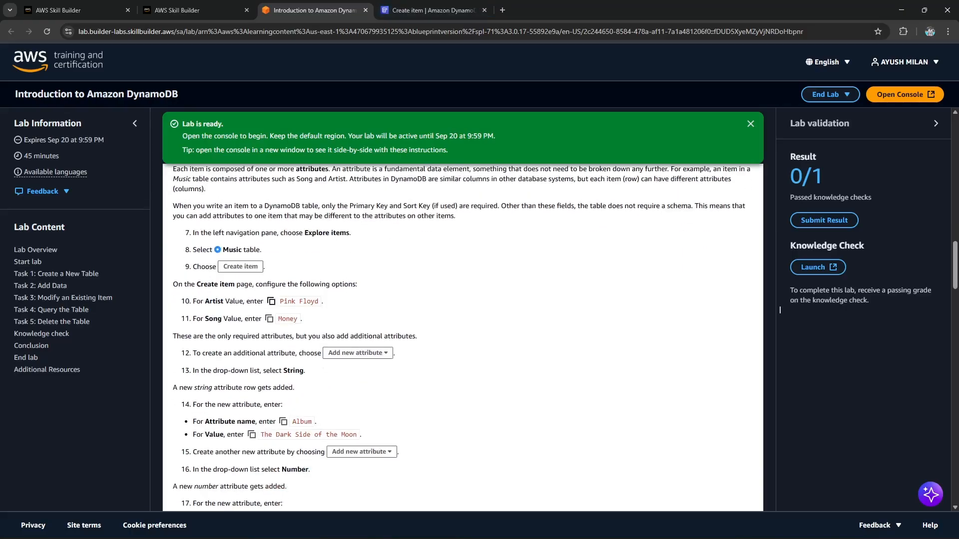
click(272, 301)
key(ctrl+Tab)
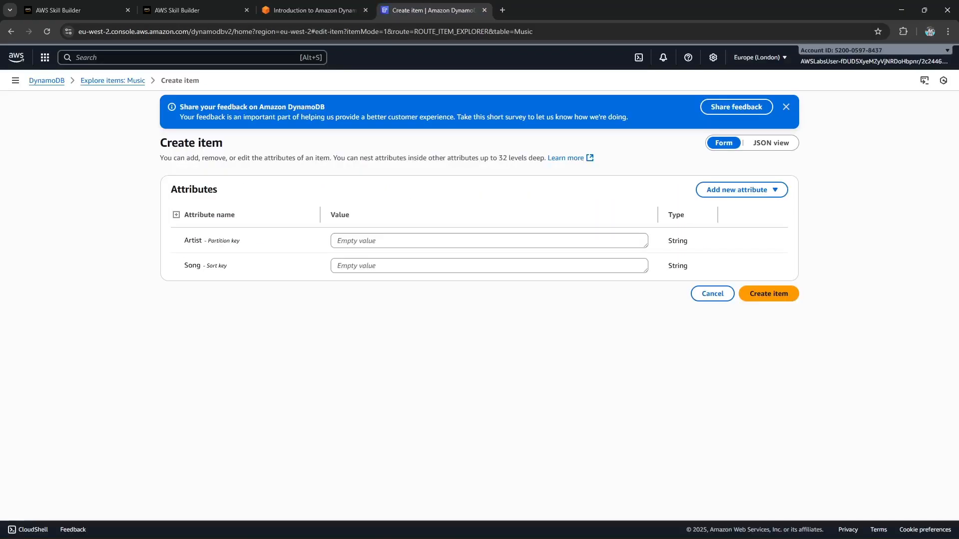
right_click(365, 241)
click(387, 356)
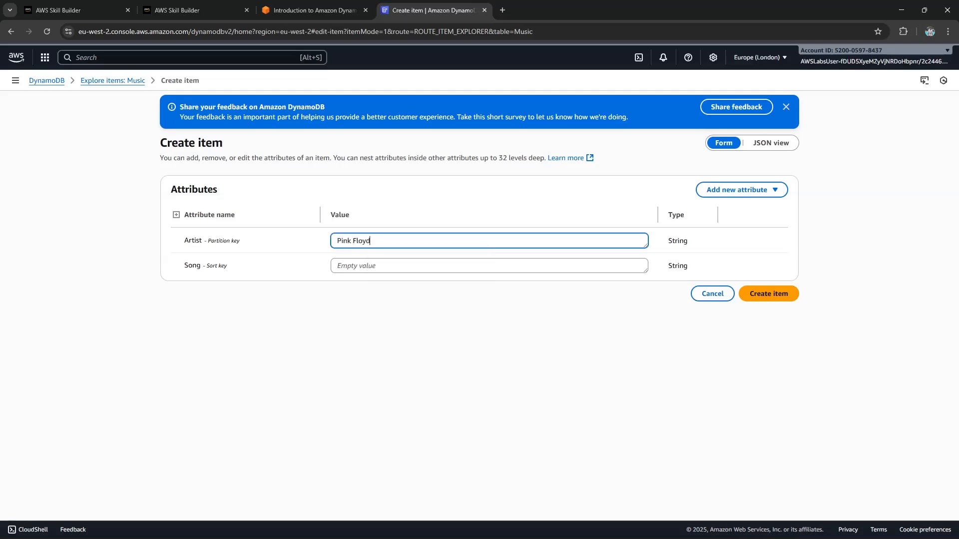
Copy Money from the lab instructions and enter it as the new item's Song value
key(ctrl+shift+Tab)
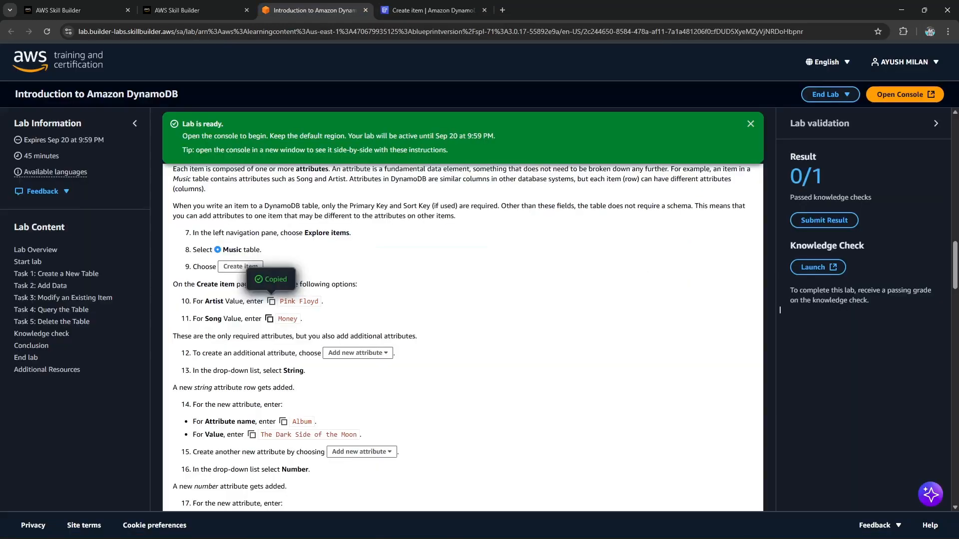
click(269, 319)
key(ctrl+Tab)
right_click(373, 265)
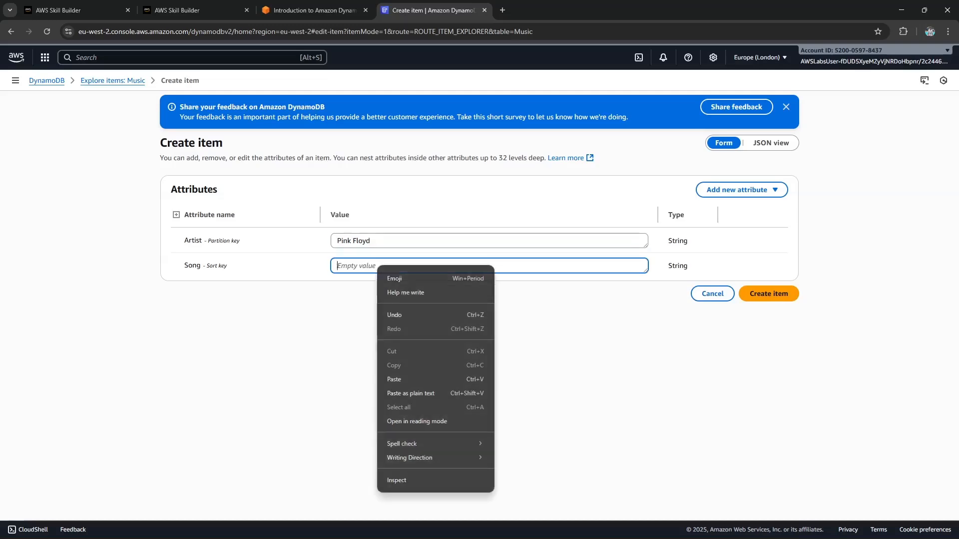
click(387, 379)
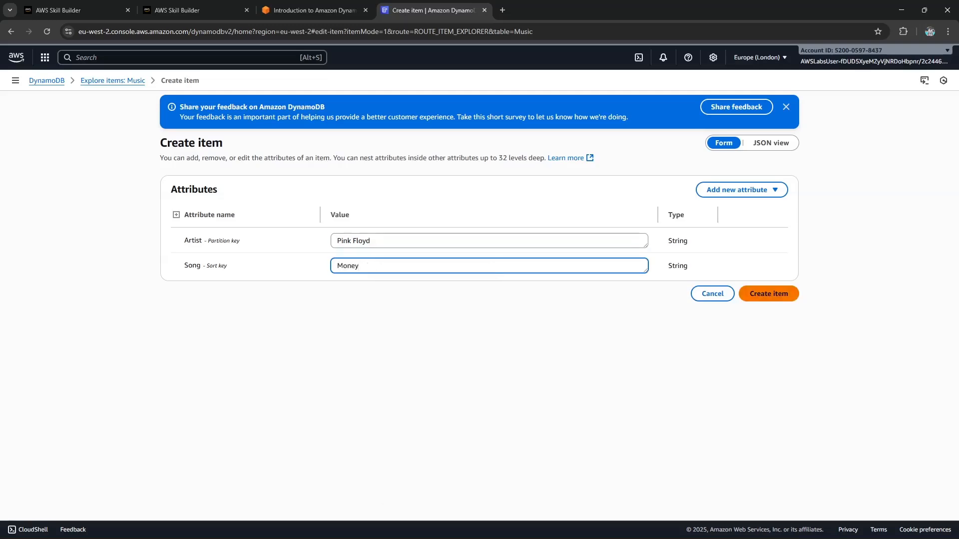
Check the remaining Task 2 instructions and create the Pink Floyd item with only its Artist and Song values
key(ctrl+shift+Tab)
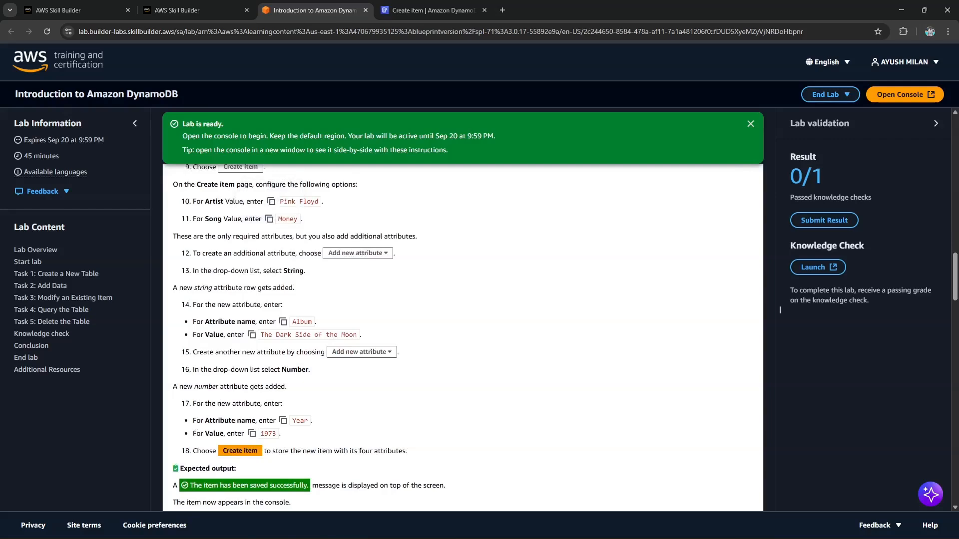
key(ctrl+Tab)
key(Return)
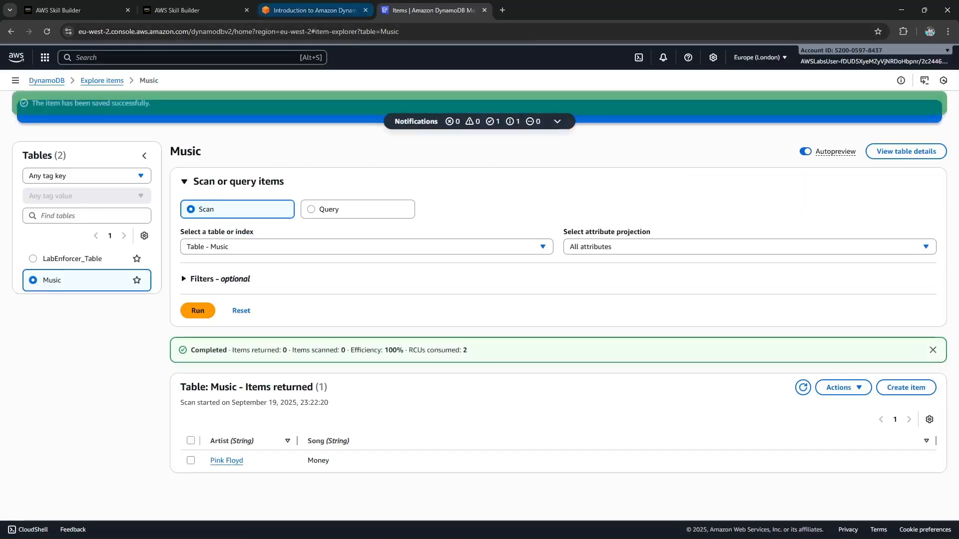
key(ctrl+shift+Tab)
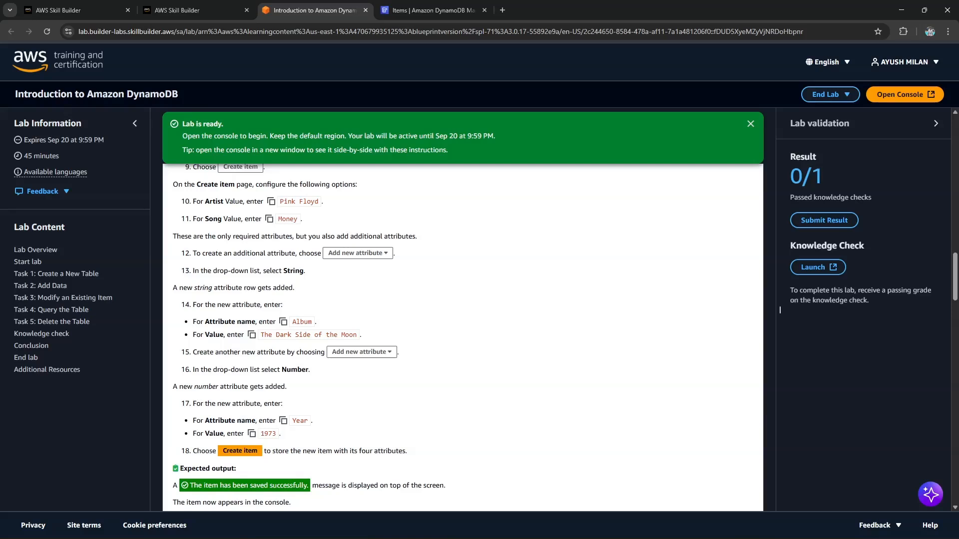
Check the lab's note on additional attributes and open the Pink Floyd item in the Music table for editing
drag(177, 236, 417, 236)
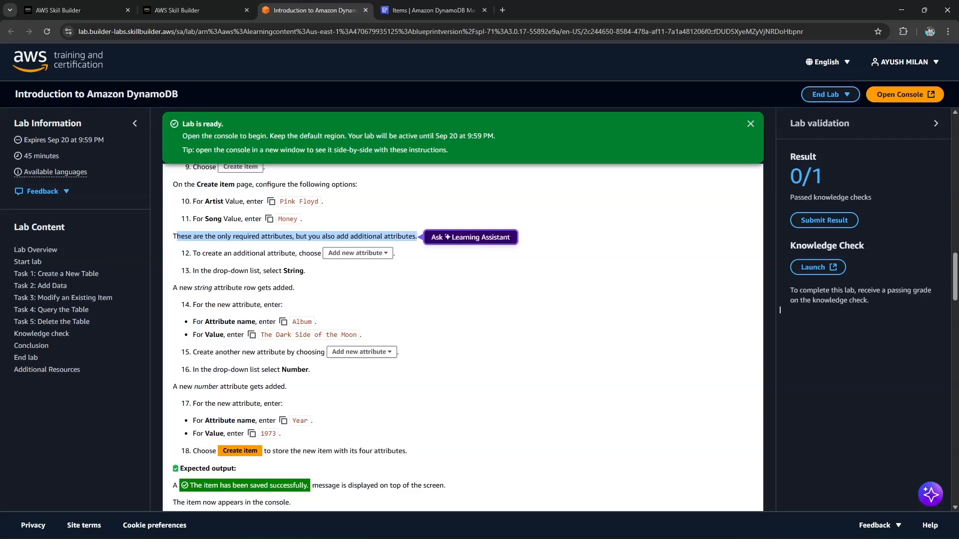
click(427, 10)
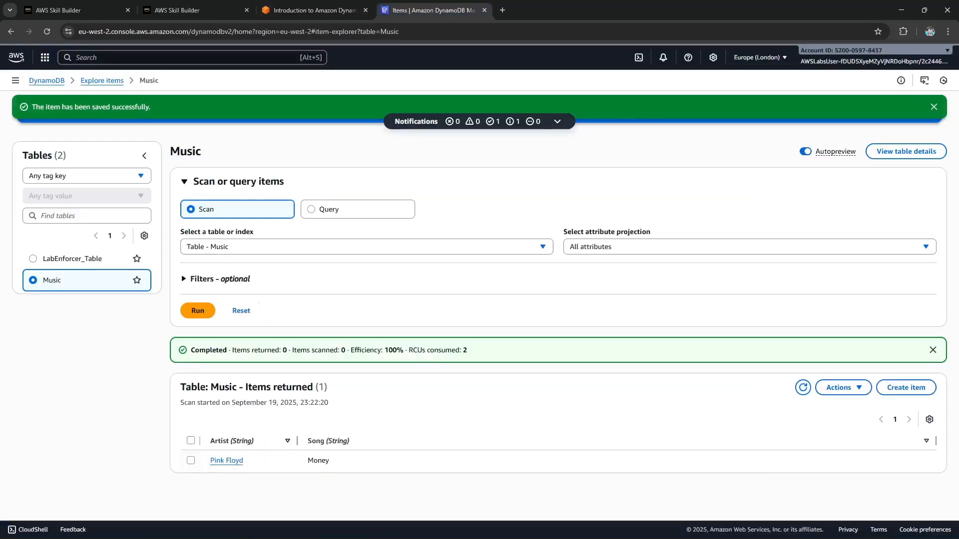
click(191, 460)
click(843, 388)
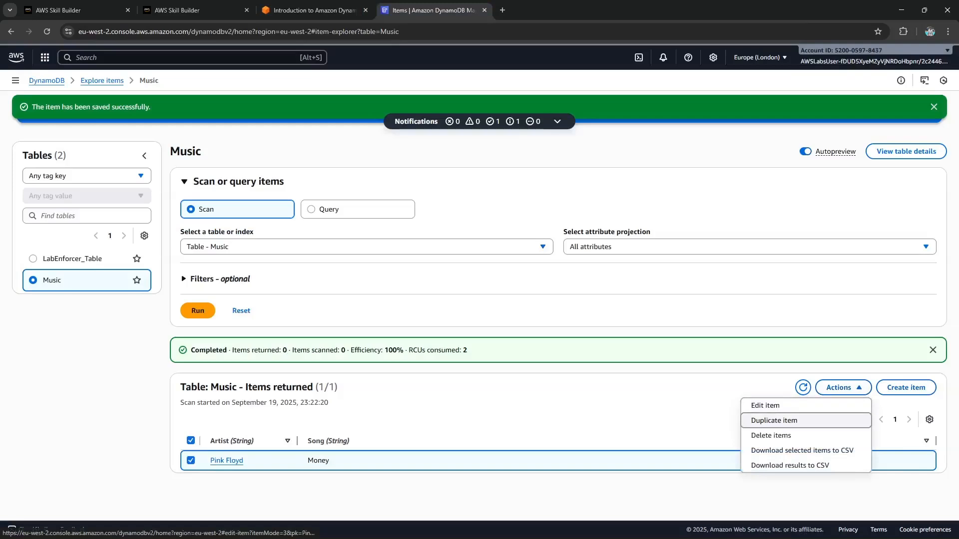
click(779, 406)
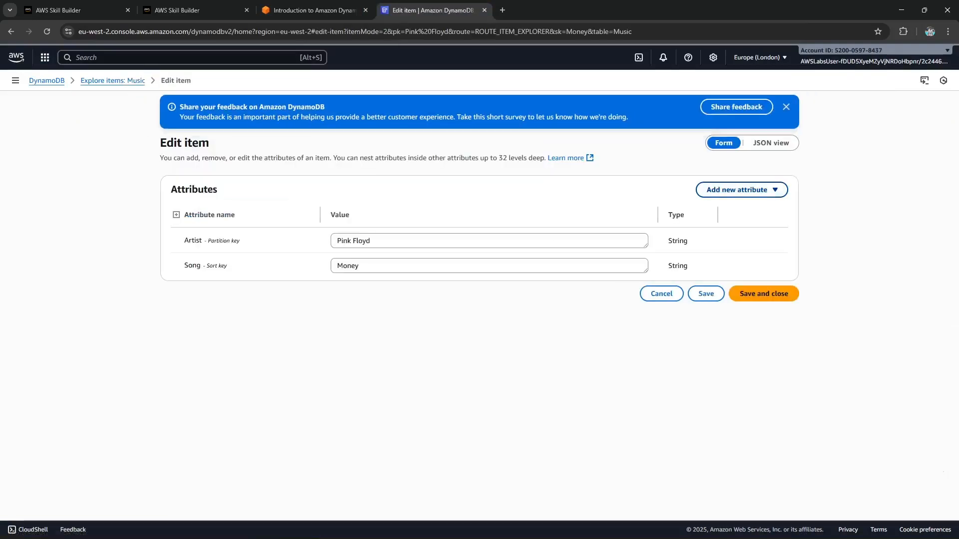
Add a new String attribute row to the Pink Floyd item, as the lab instructions require
click(742, 190)
click(659, 190)
click(741, 190)
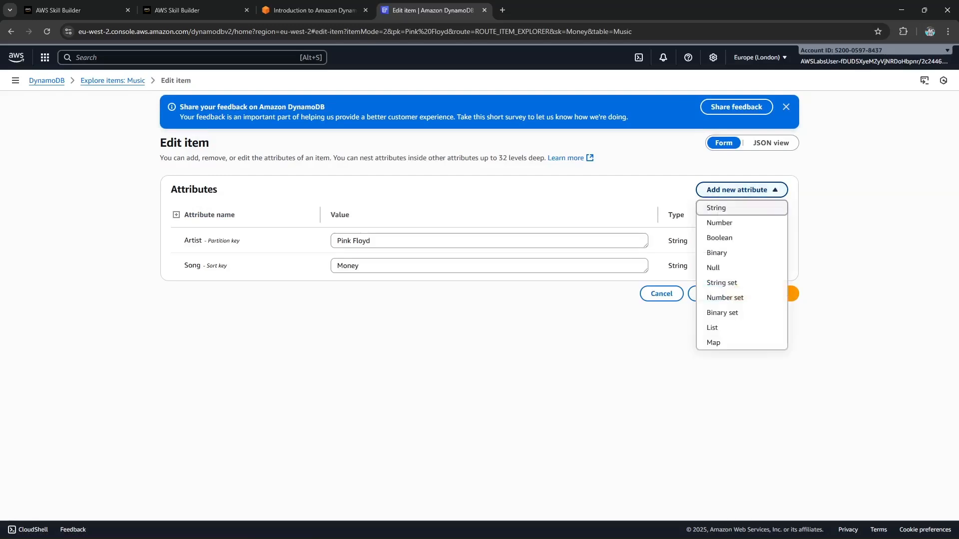
key(ctrl+shift+Tab)
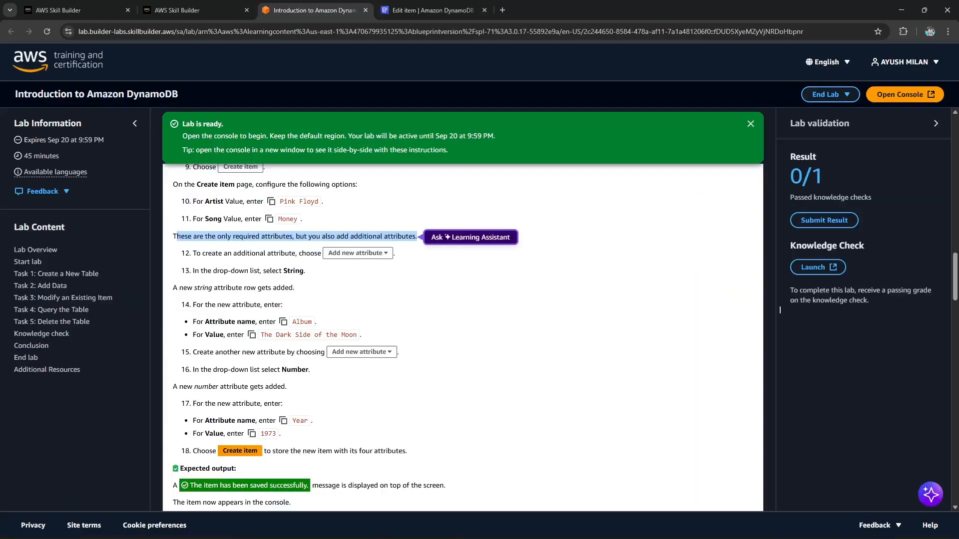
key(ctrl+Tab)
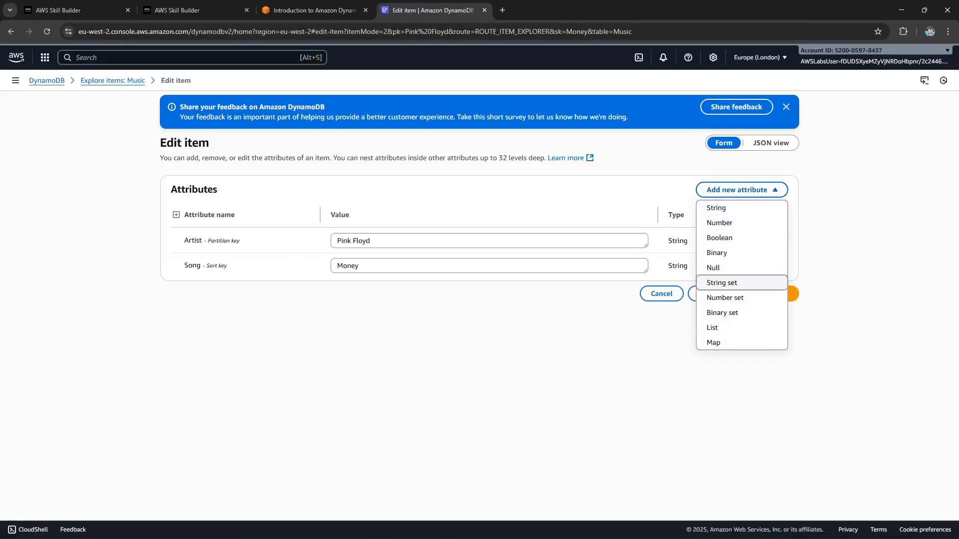
key(Up)
key(Return)
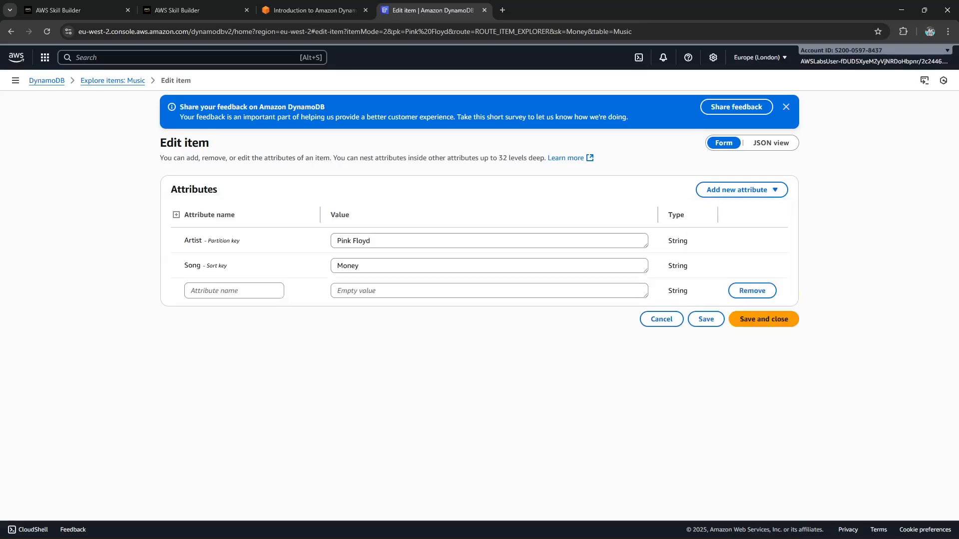
Copy Album from the lab instructions and enter it as the new String attribute's name
click(234, 291)
key(ctrl+shift+Tab)
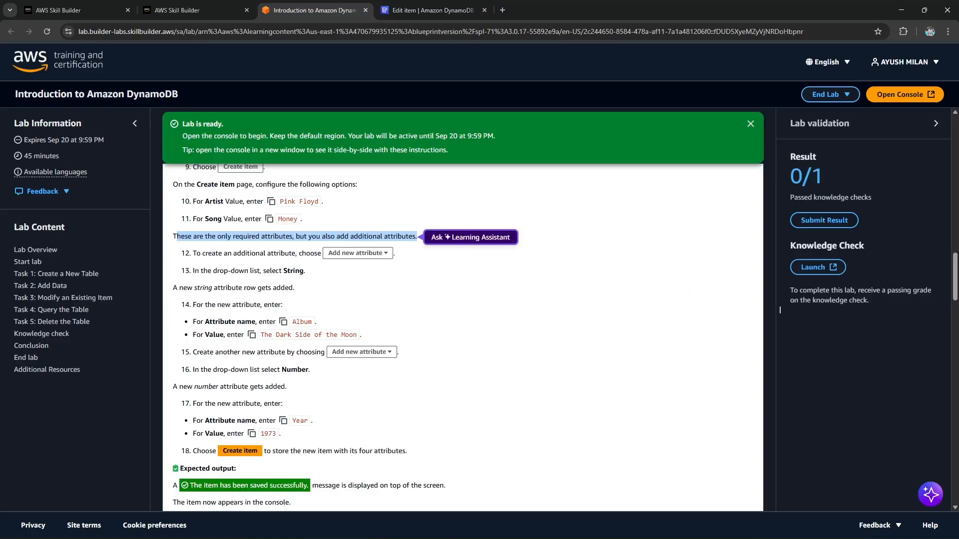
drag(193, 288, 294, 288)
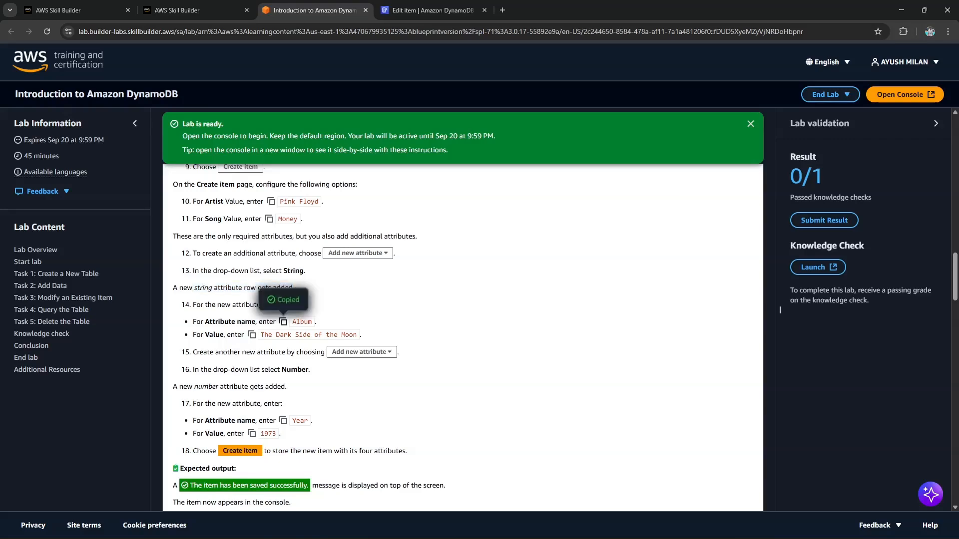
click(429, 10)
right_click(227, 296)
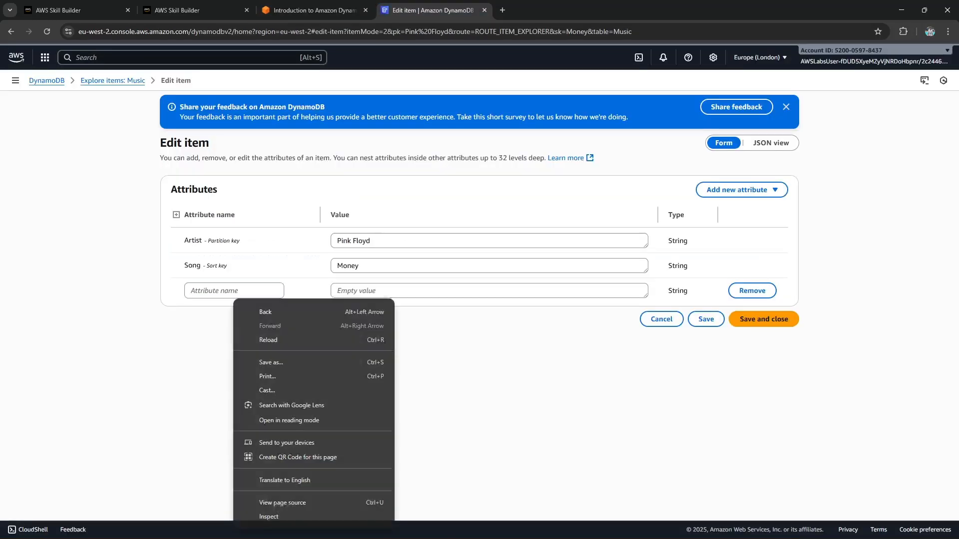
click(244, 412)
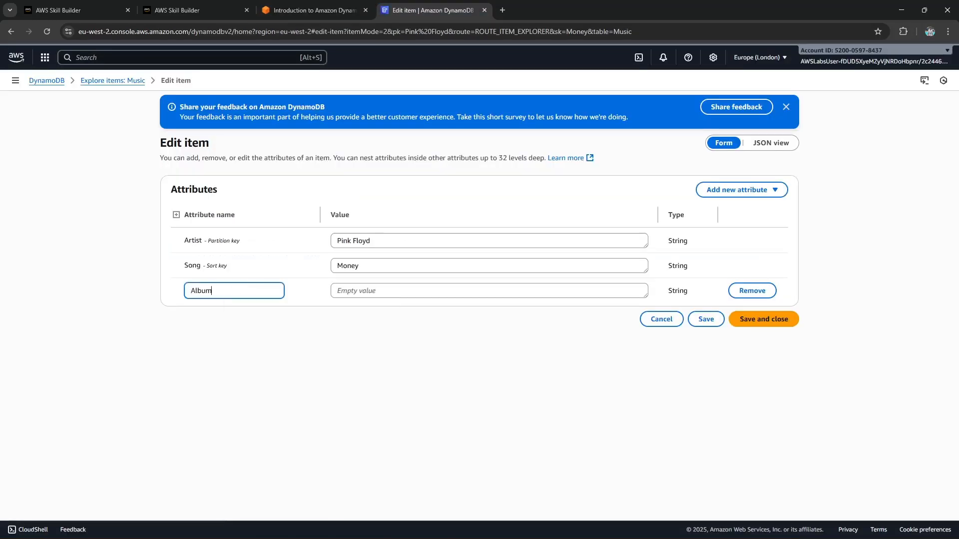
Copy The Dark Side of the Moon from the lab instructions and enter it as the Album value
click(315, 10)
click(251, 334)
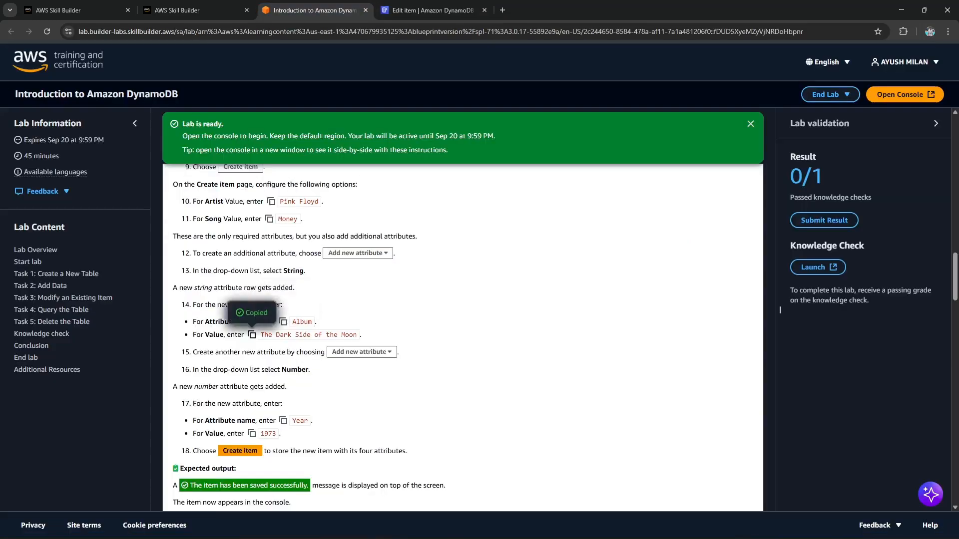
click(429, 10)
click(348, 290)
right_click(347, 286)
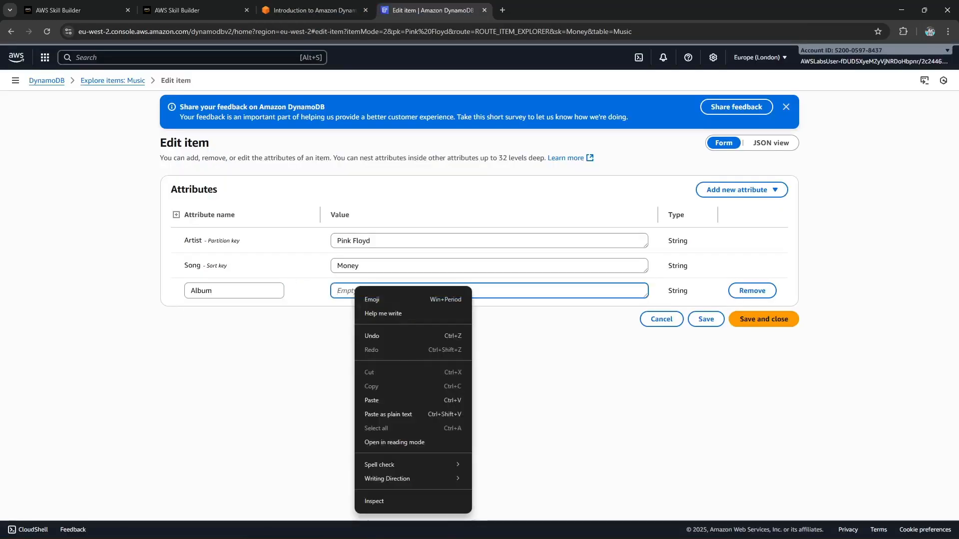
click(380, 400)
Read instructions 15 and 16 of the lab and add a new Number attribute row to the item
click(315, 10)
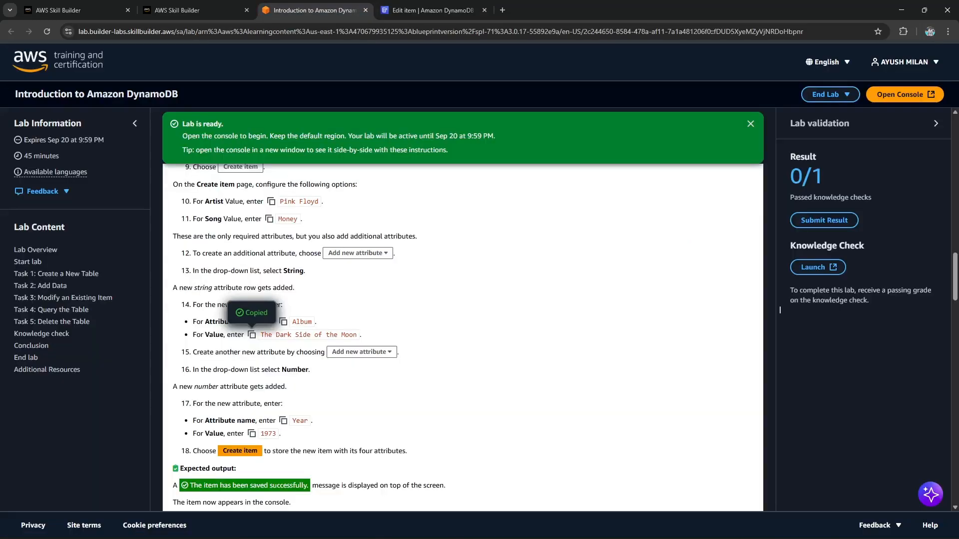
drag(274, 352, 345, 352)
click(312, 354)
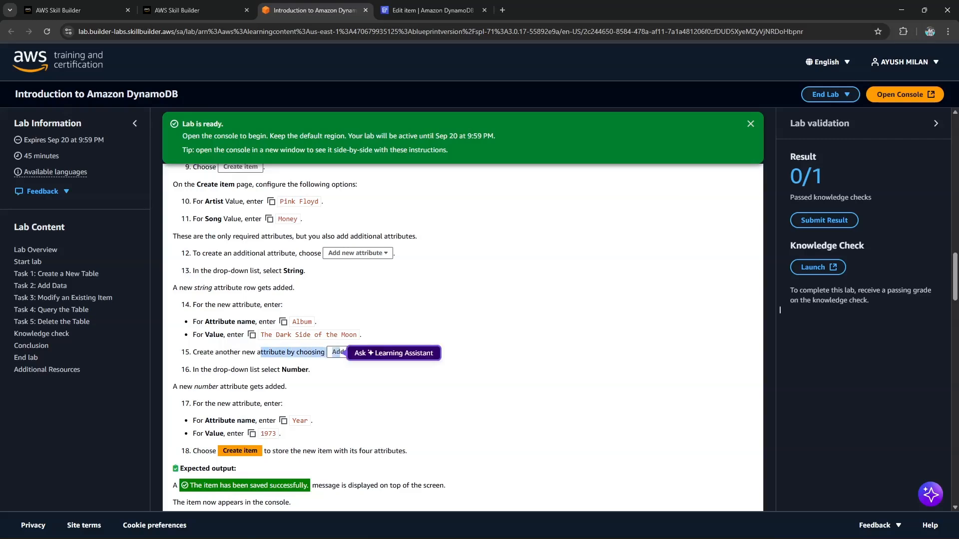
drag(260, 370, 290, 370)
click(431, 10)
click(741, 189)
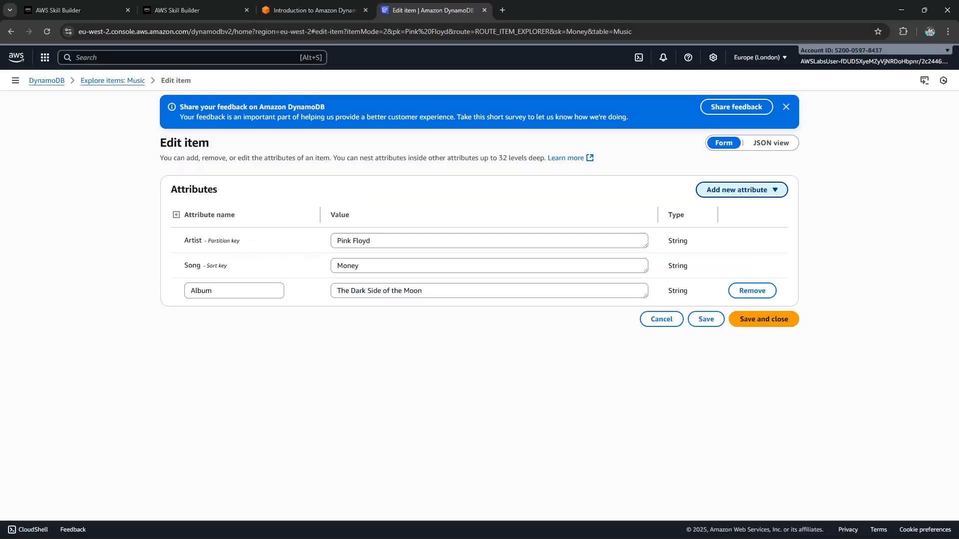
click(719, 220)
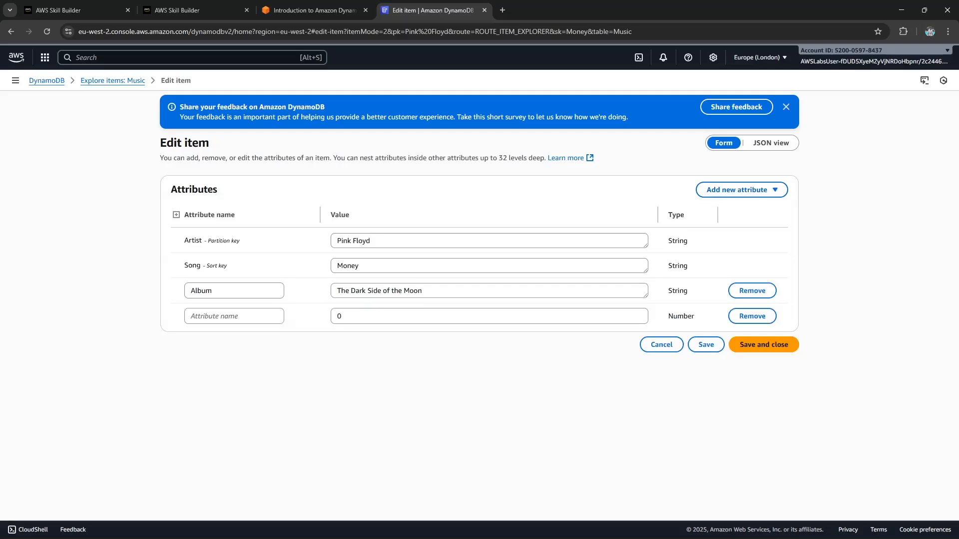
click(742, 190)
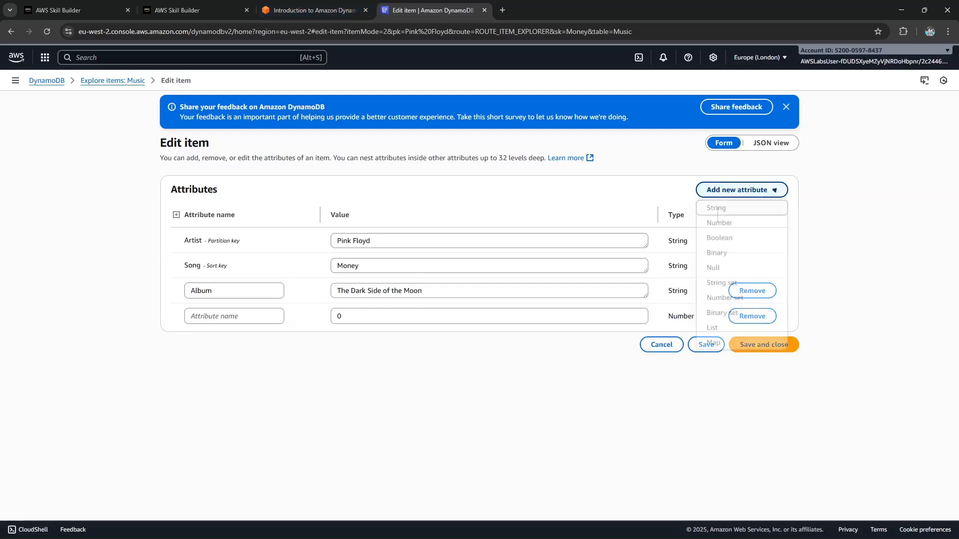
Copy Year from the lab instructions and enter it as the Number attribute's name
click(314, 10)
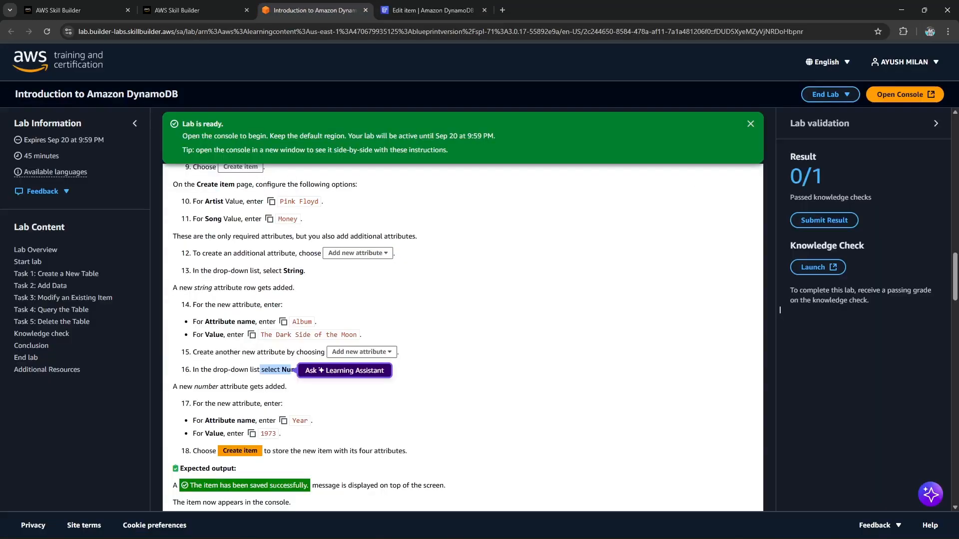
click(780, 309)
scroll(780, 309, down, 1)
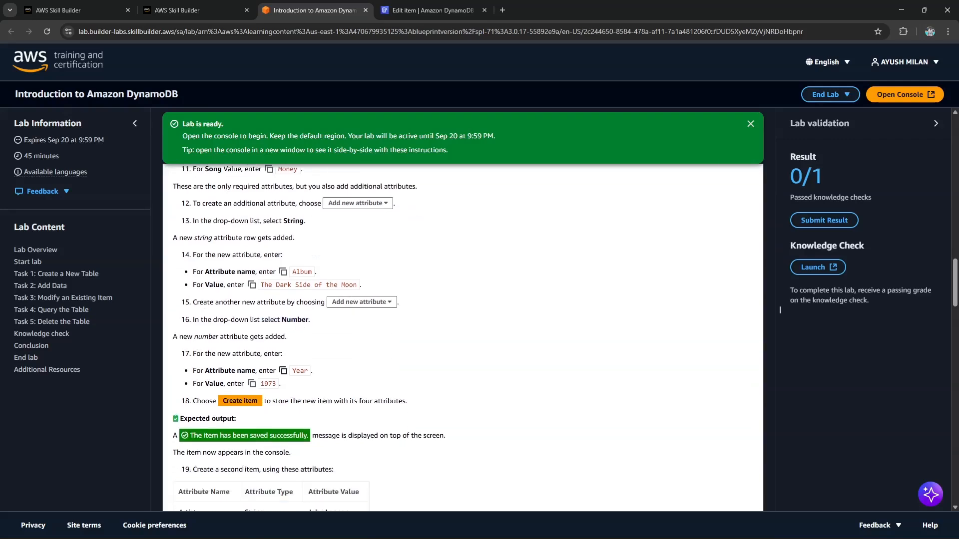
click(283, 371)
click(433, 10)
right_click(237, 317)
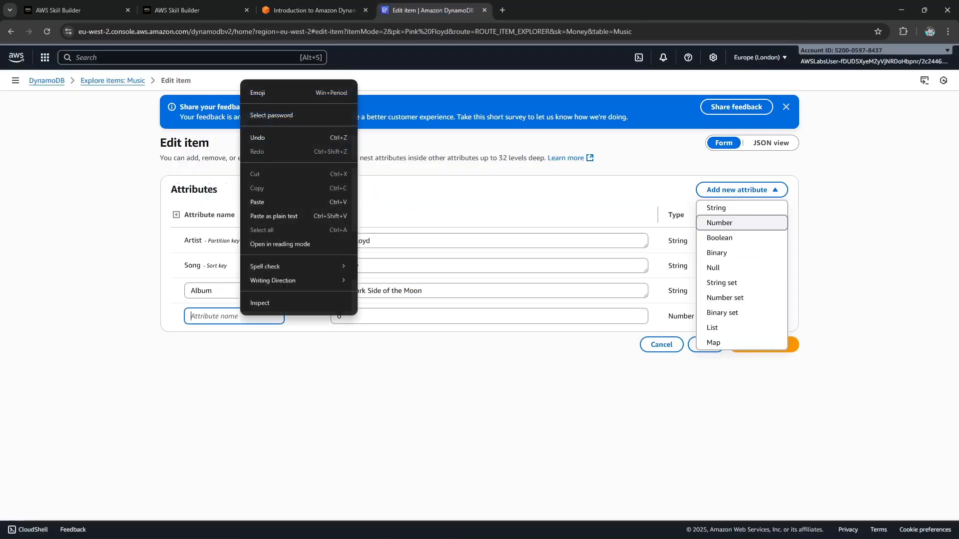
click(280, 202)
Copy 1973 from the lab instructions and set it as the Year value, replacing the default
click(369, 316)
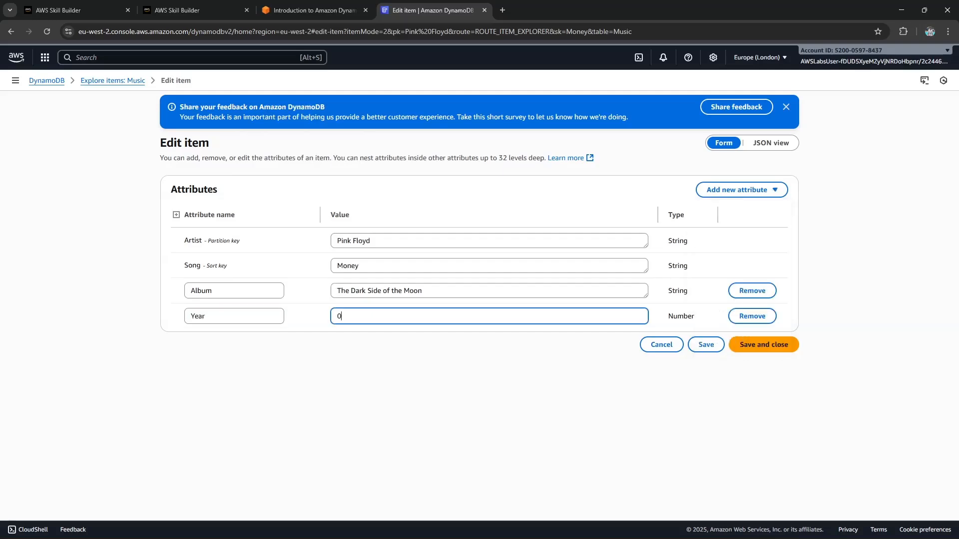
click(314, 10)
click(252, 384)
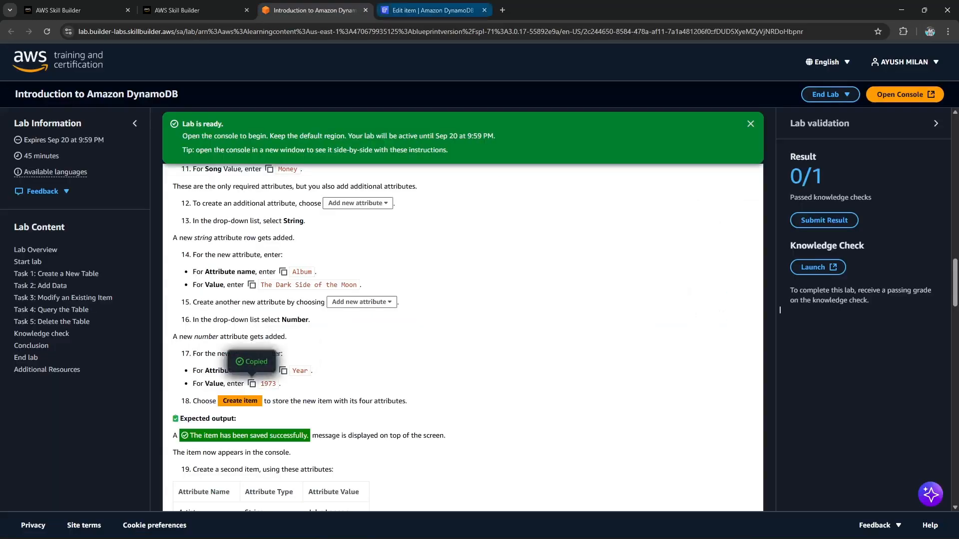
click(432, 10)
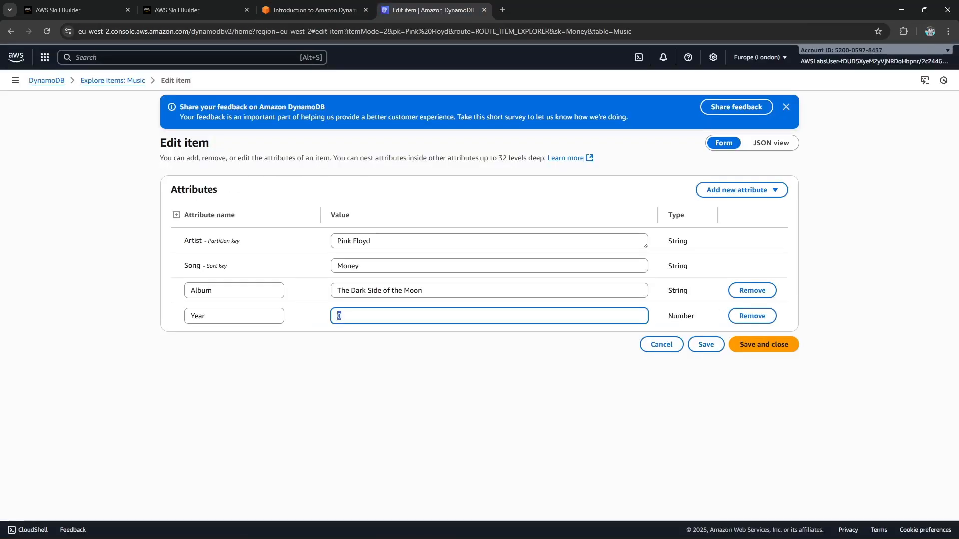
right_click(353, 314)
click(394, 113)
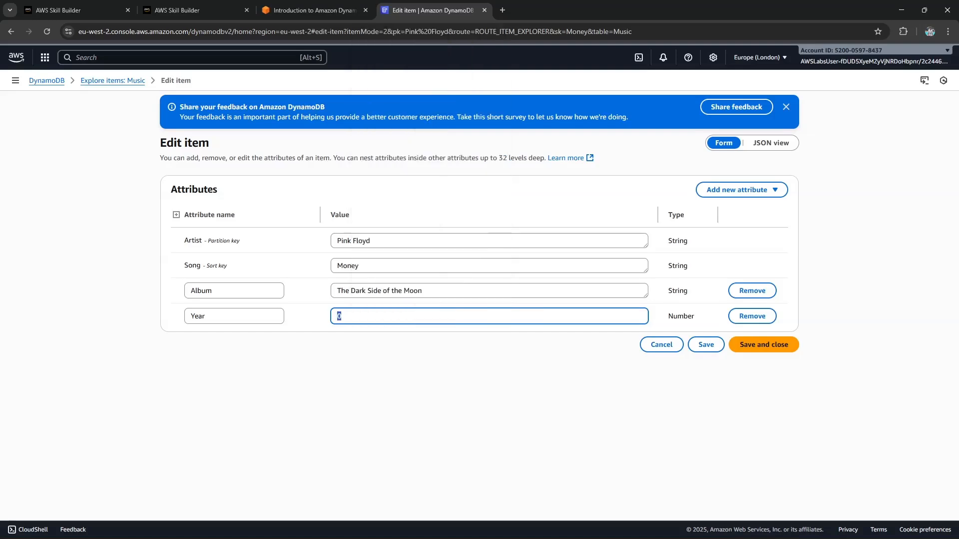
key(ctrl+v)
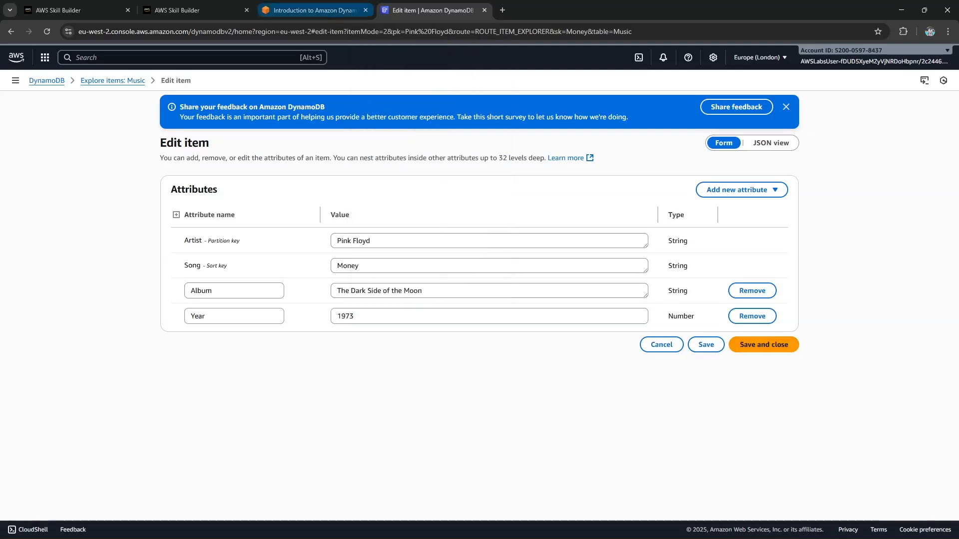
Check the lab's instruction for storing the item, then save and close the edited Pink Floyd item
click(315, 10)
scroll(780, 310, down, 1)
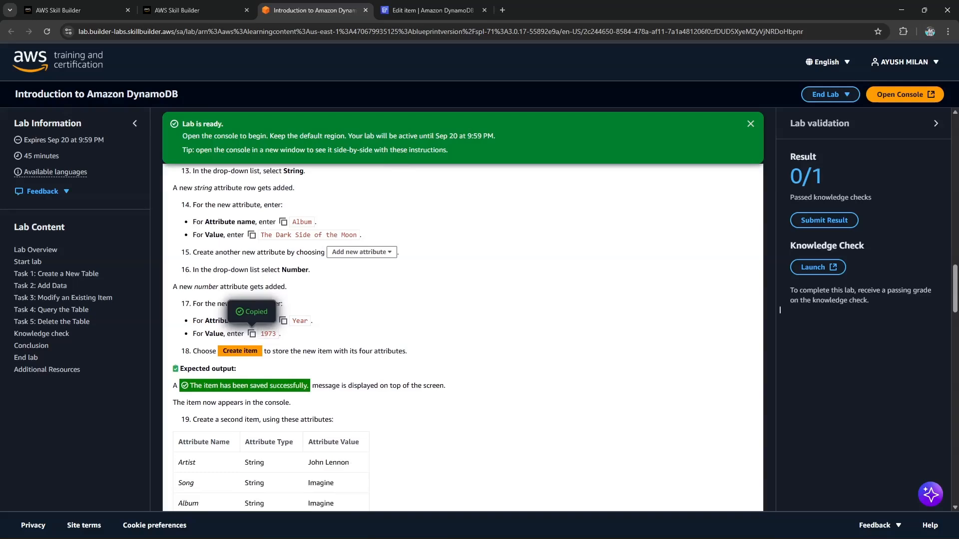
key(ctrl+Tab)
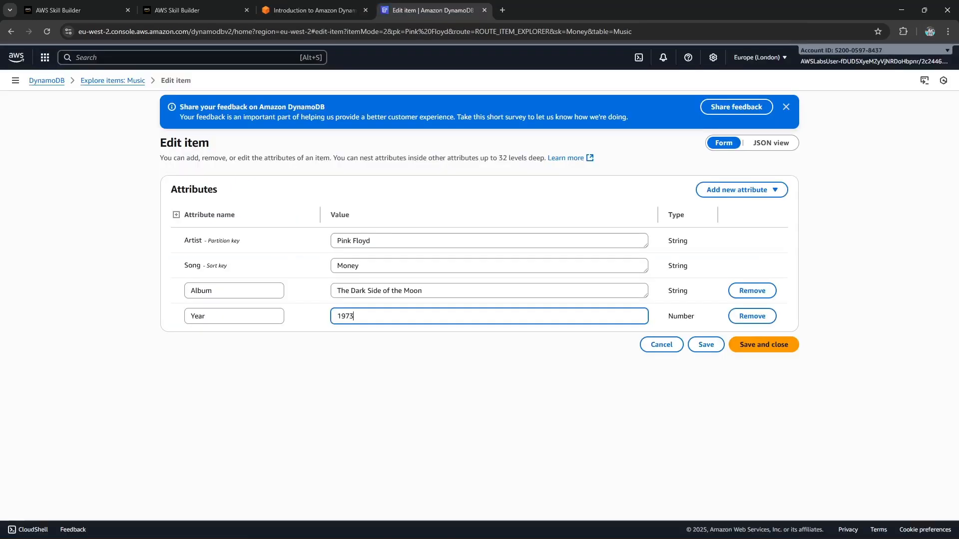
click(758, 345)
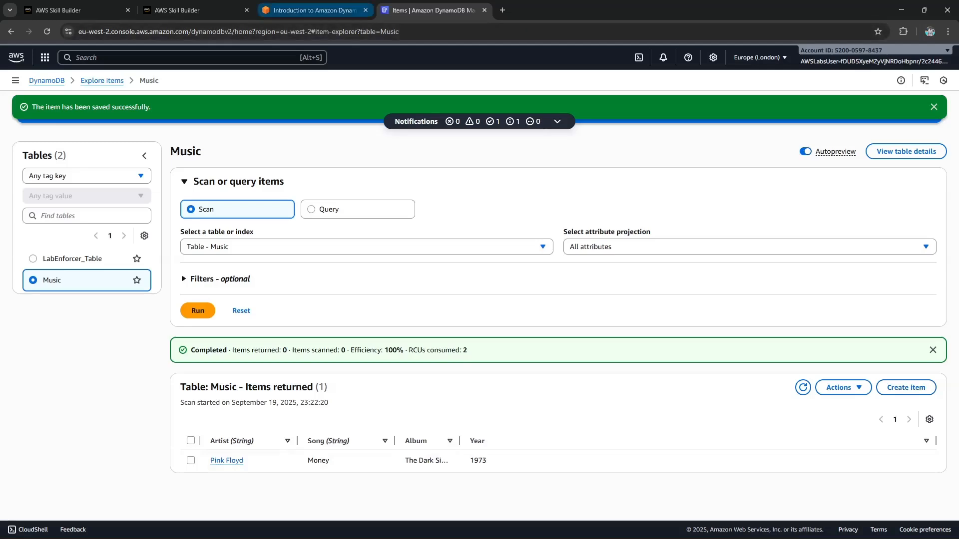
Review the second item's attributes in the lab instructions and open a blank item form for the Music table
click(309, 10)
scroll(780, 309, down, 2)
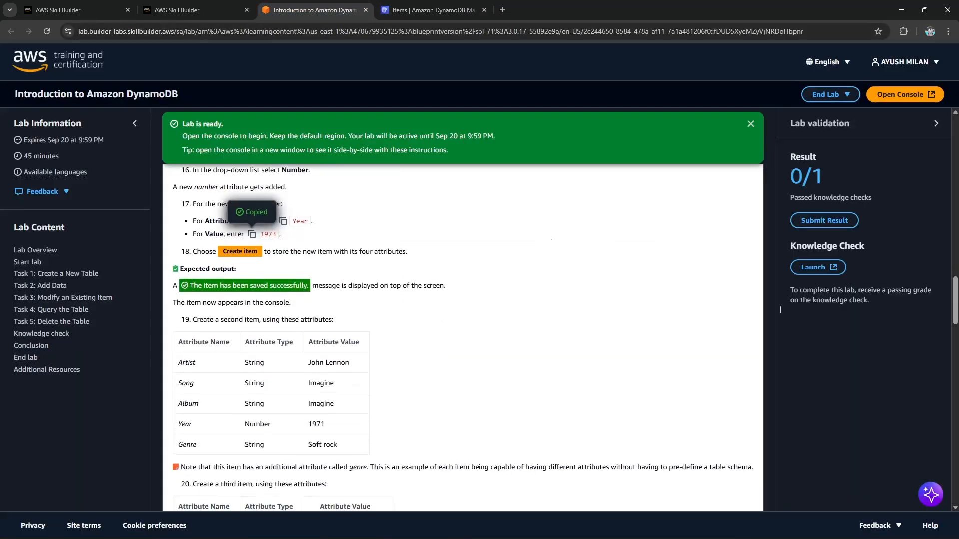
drag(177, 303, 290, 302)
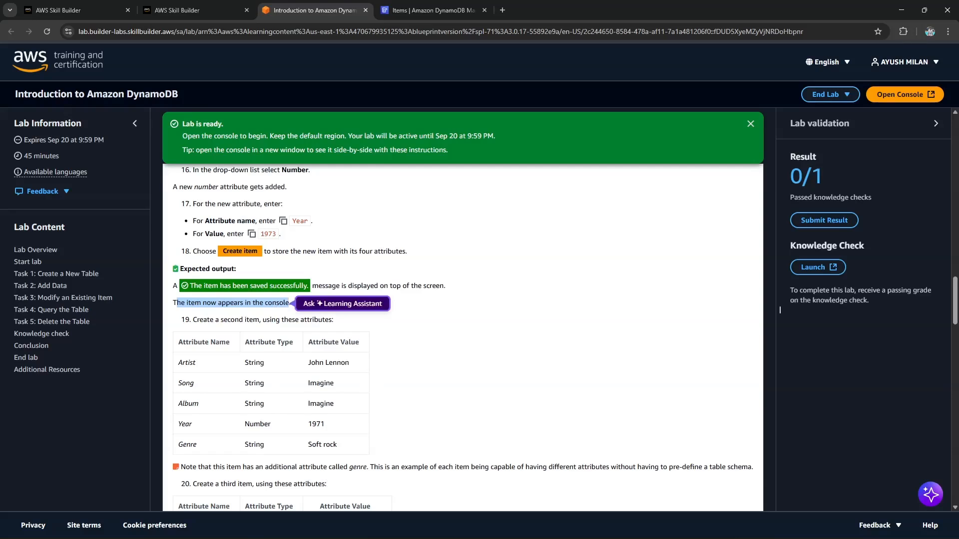
click(779, 309)
drag(223, 320, 333, 320)
scroll(779, 310, down, 5)
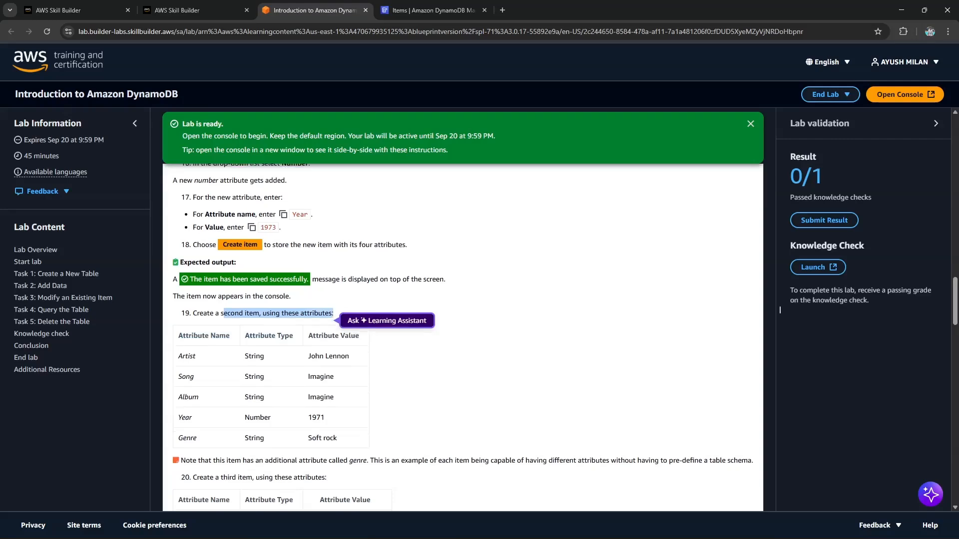
scroll(780, 309, up, 4)
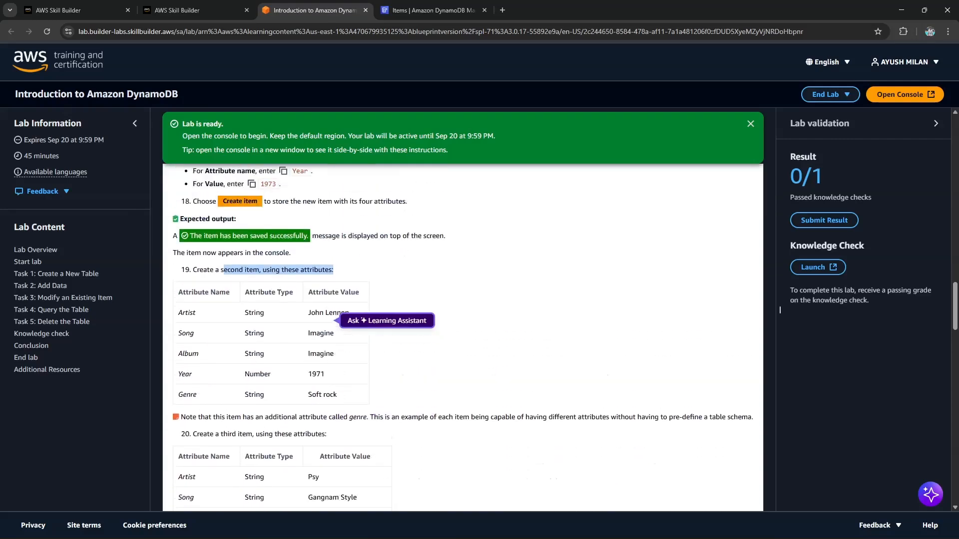
key(ctrl+Tab)
click(906, 387)
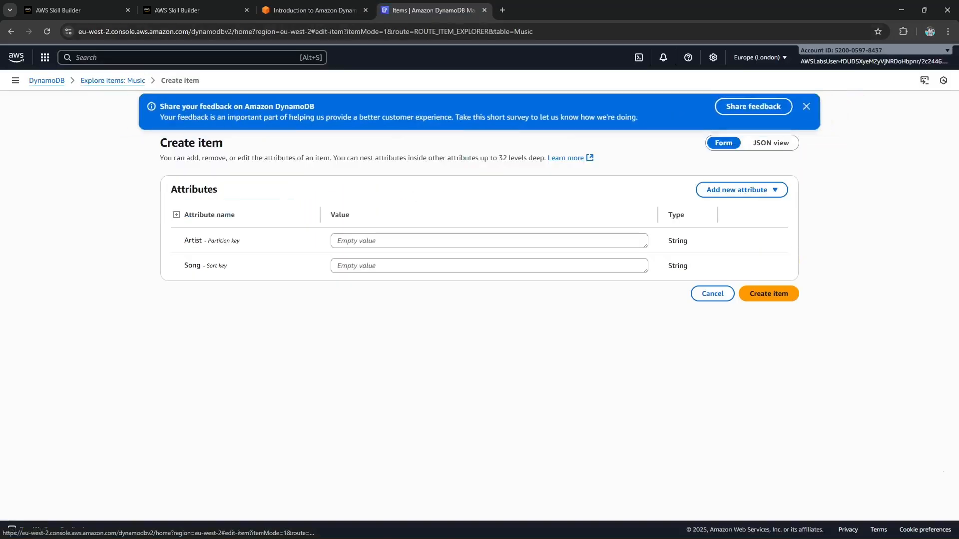
Copy John Lennon from the lab's second-item table and enter it as the new item's Artist value
key(ctrl+shift+Tab)
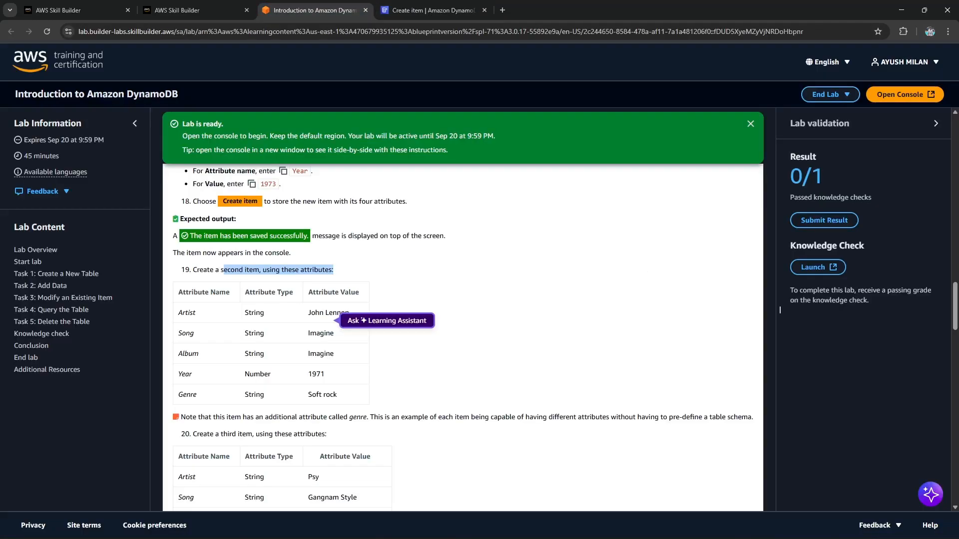
drag(308, 313, 350, 313)
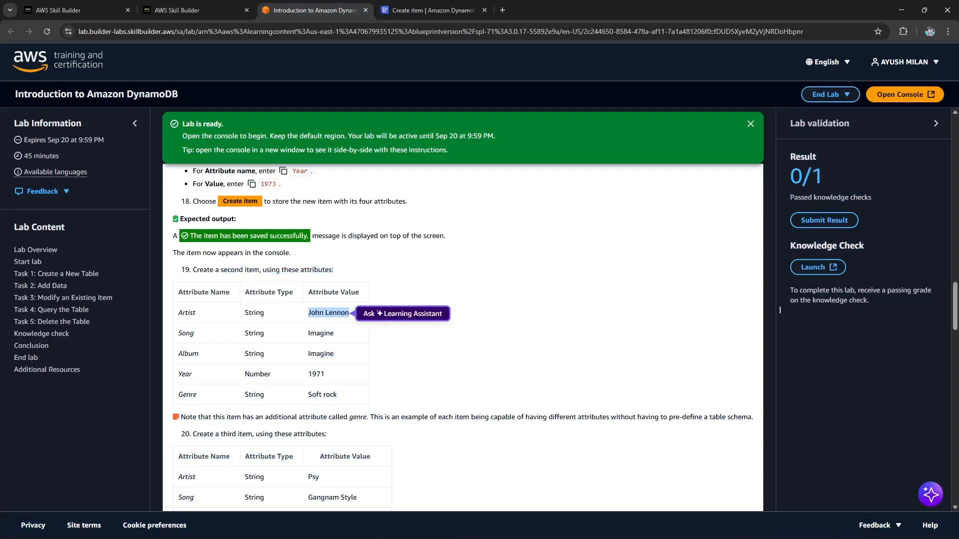
right_click(325, 314)
click(355, 327)
key(ctrl+Tab)
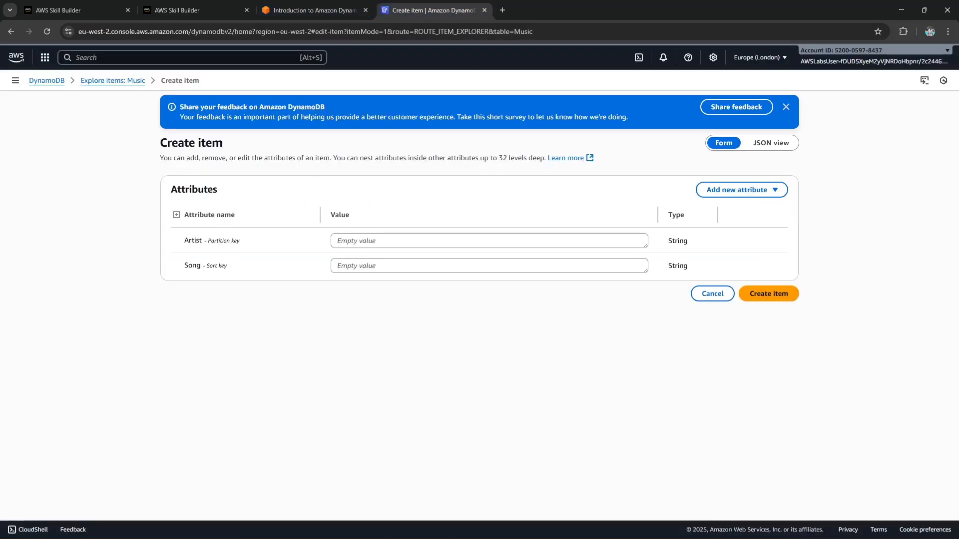
right_click(384, 243)
click(401, 357)
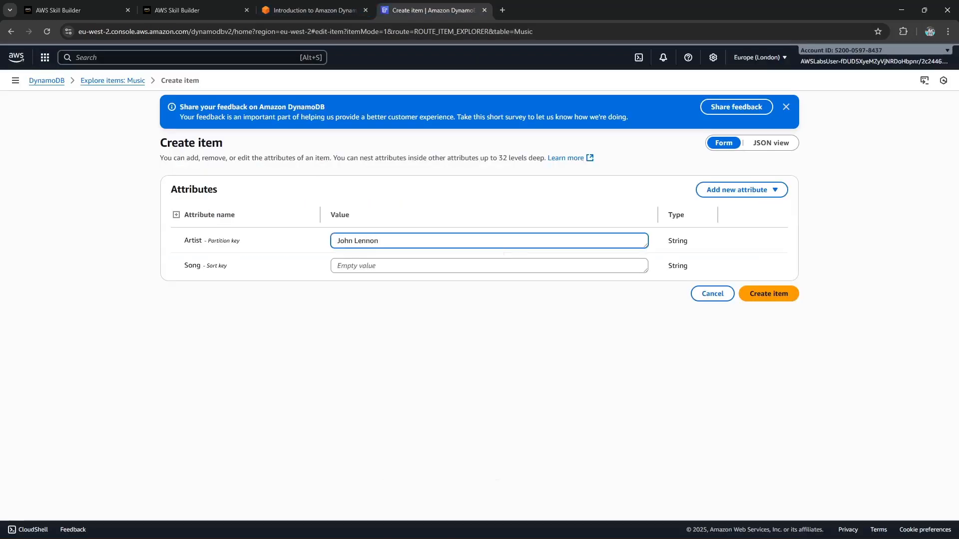
Copy the song title Imagine from the lab's second-item table and enter it as the Song value
click(320, 10)
double_click(321, 334)
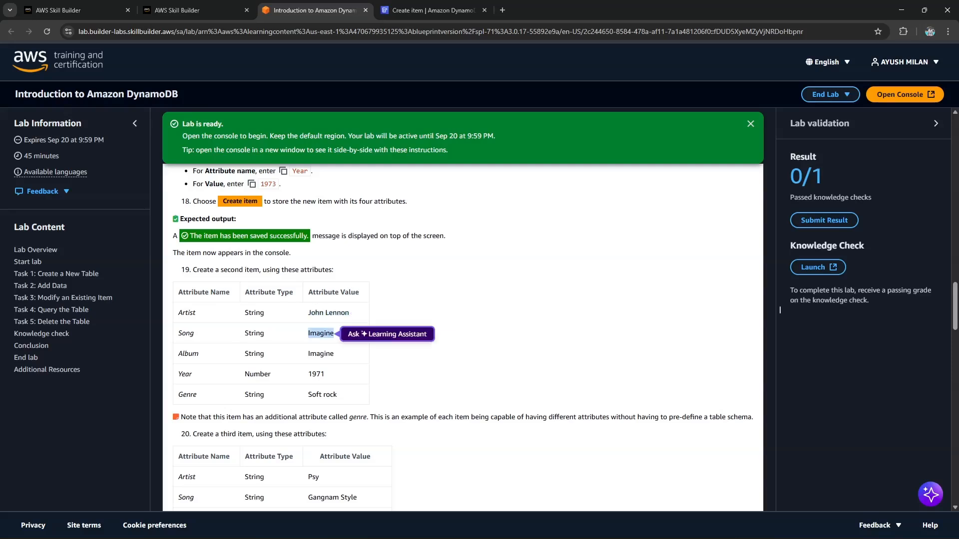
right_click(315, 332)
click(345, 345)
click(430, 10)
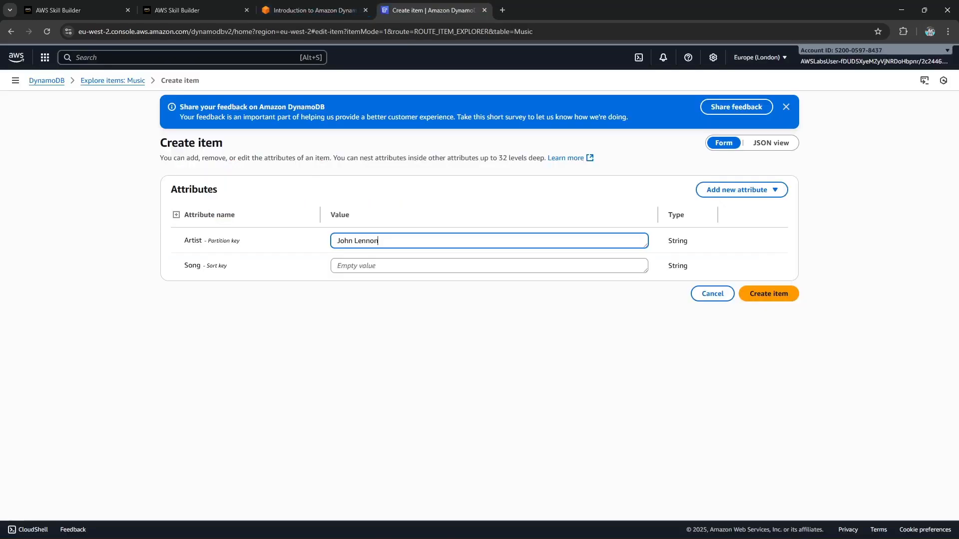
click(369, 266)
right_click(371, 269)
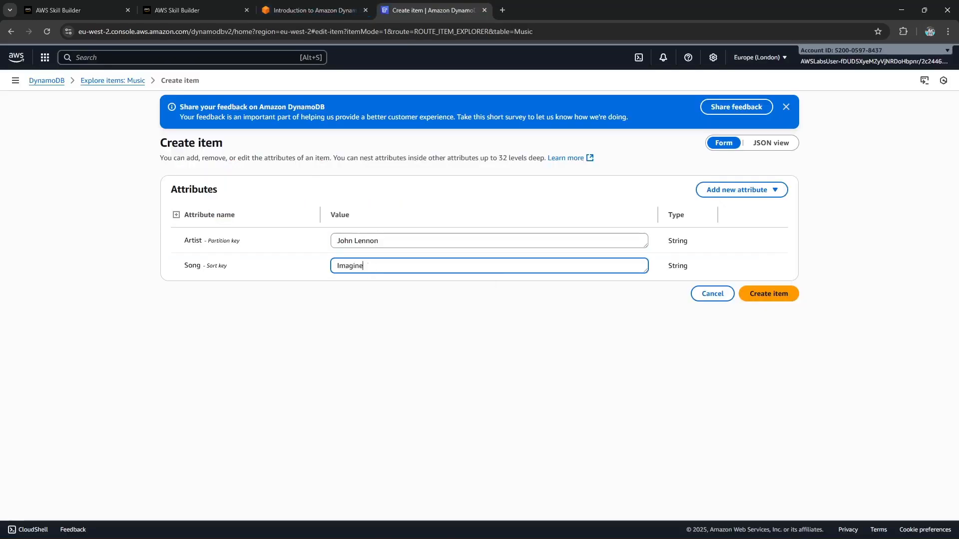
click(399, 384)
Add a String attribute to the item and set its value to Imagine
click(742, 190)
click(715, 208)
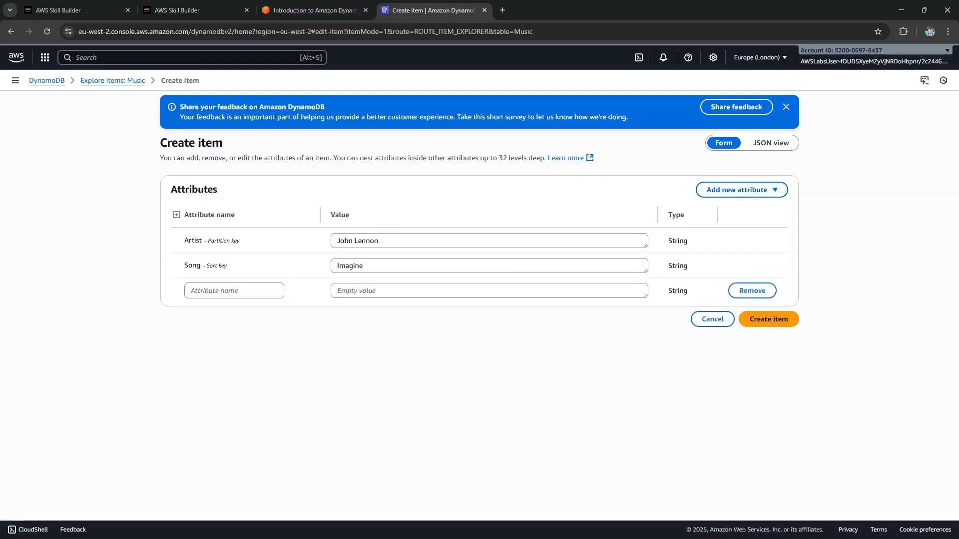
right_click(383, 291)
click(401, 403)
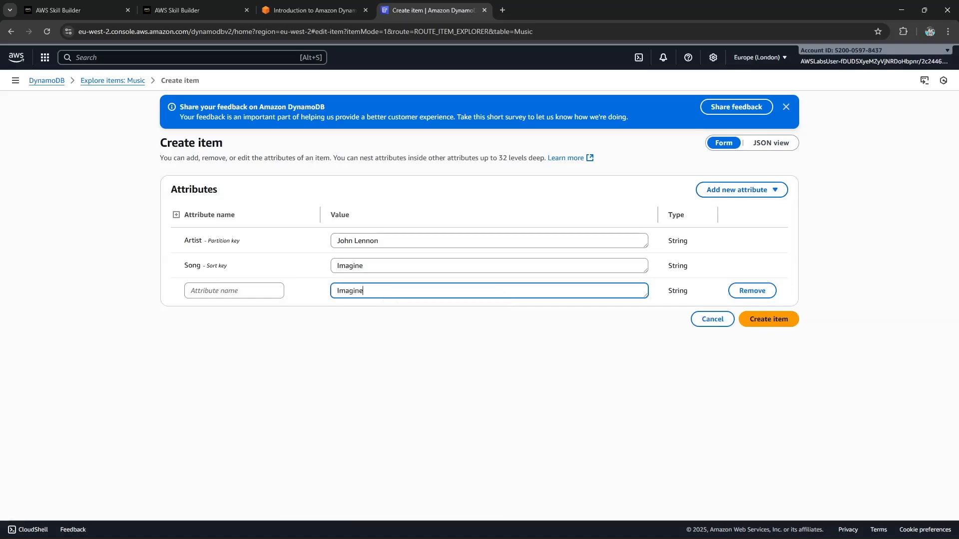
Copy Album from the lab instructions and enter it as the new String attribute's name
click(315, 10)
scroll(779, 310, up, 4)
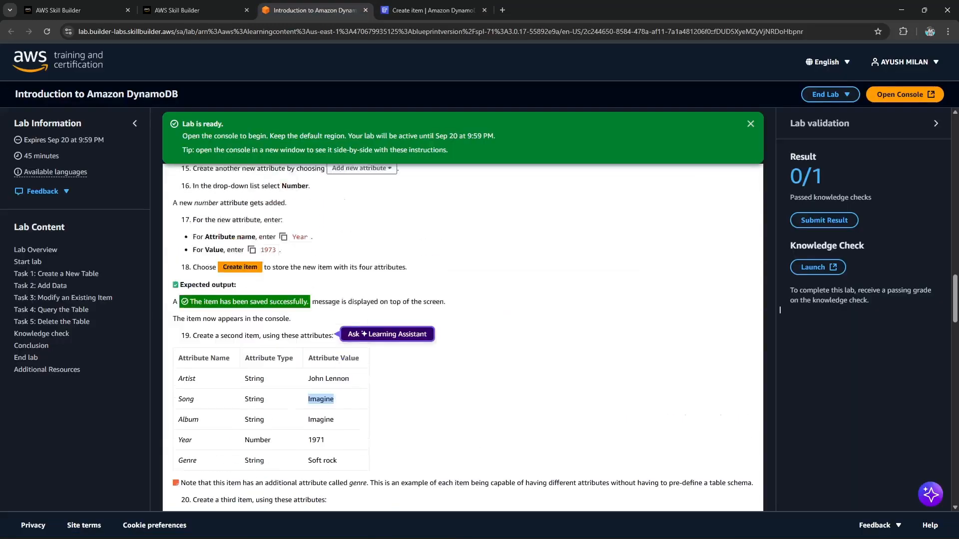
click(283, 272)
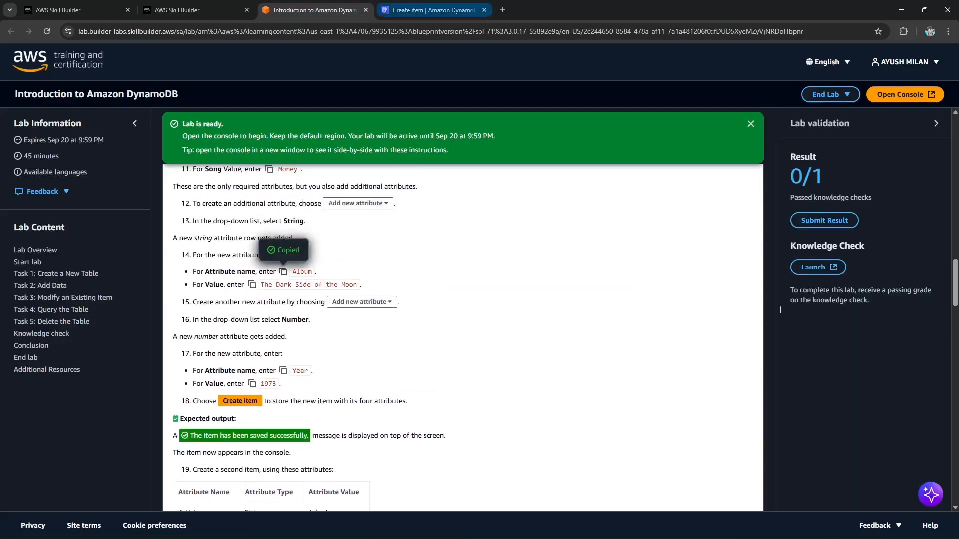
click(432, 10)
right_click(223, 291)
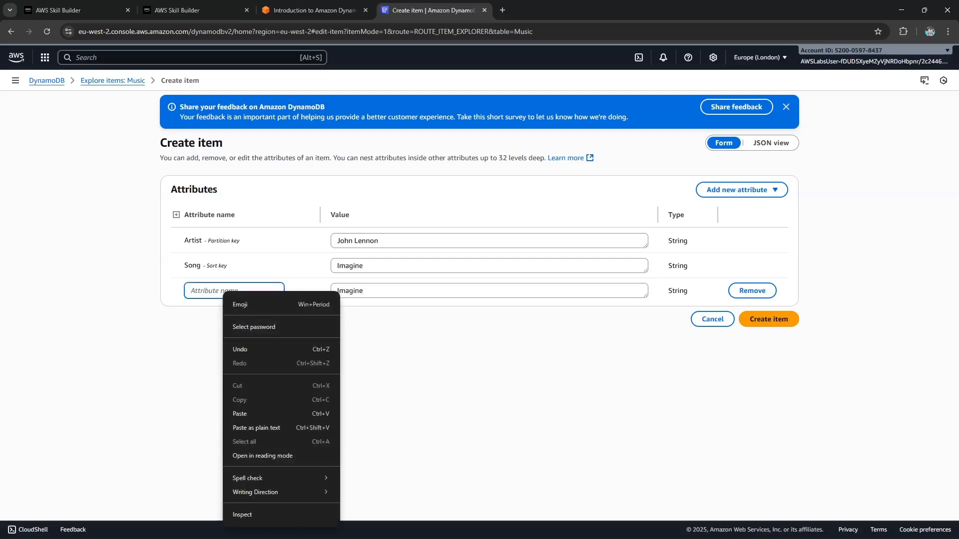
click(239, 414)
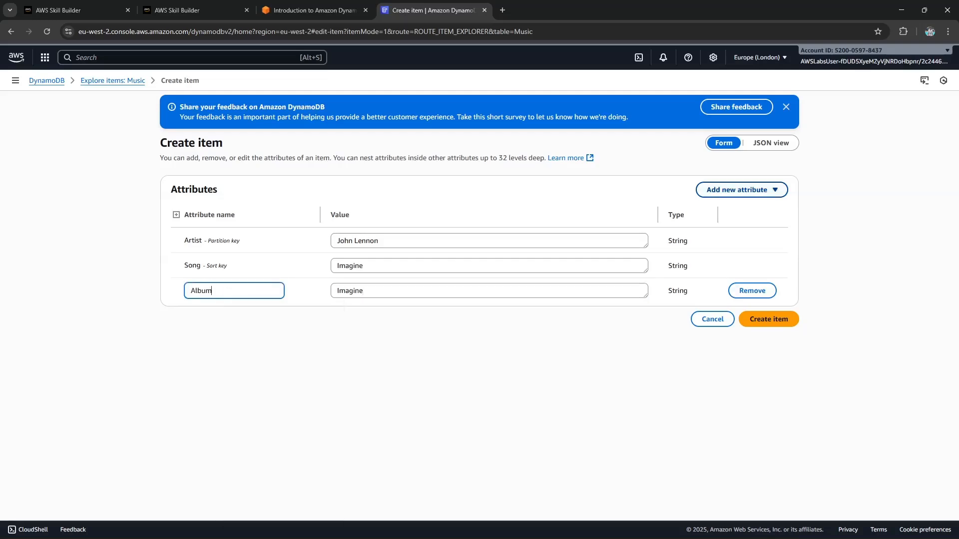
Check the second item's remaining attributes in the lab instructions and add a Number attribute named Year
click(315, 10)
scroll(780, 309, down, 1)
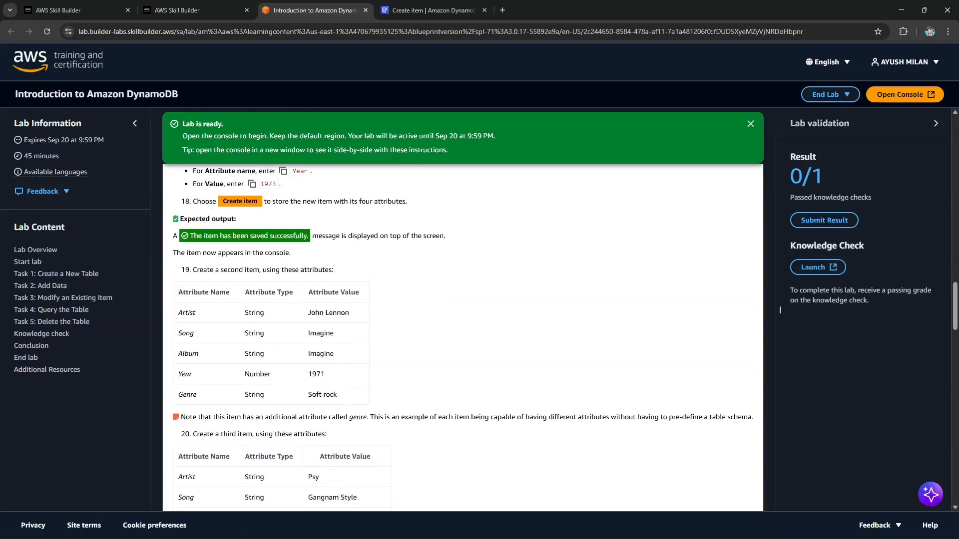
click(429, 10)
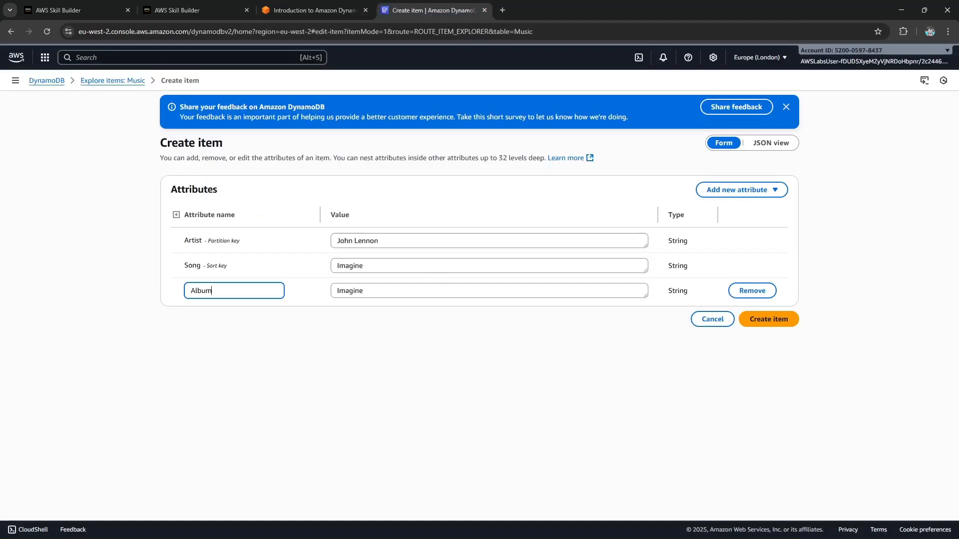
click(736, 190)
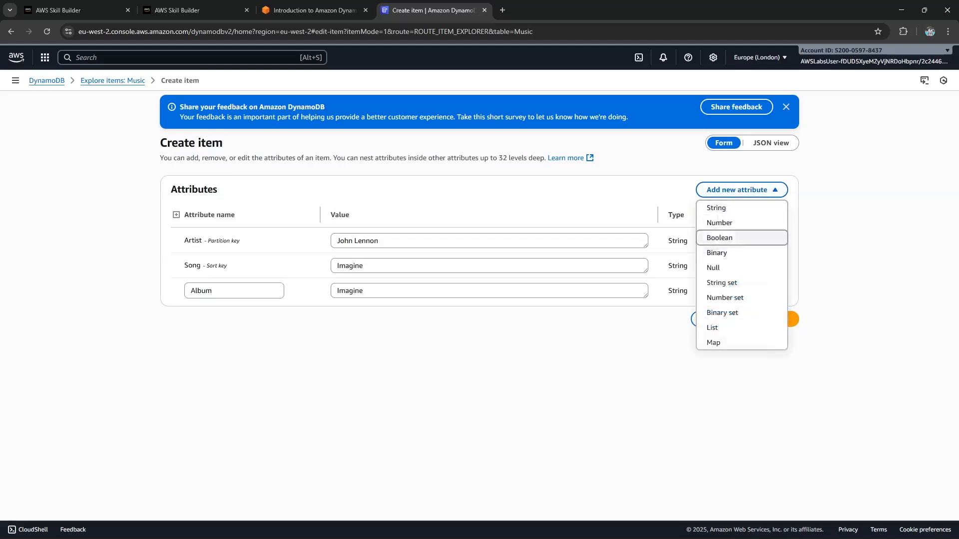
click(719, 222)
click(217, 316)
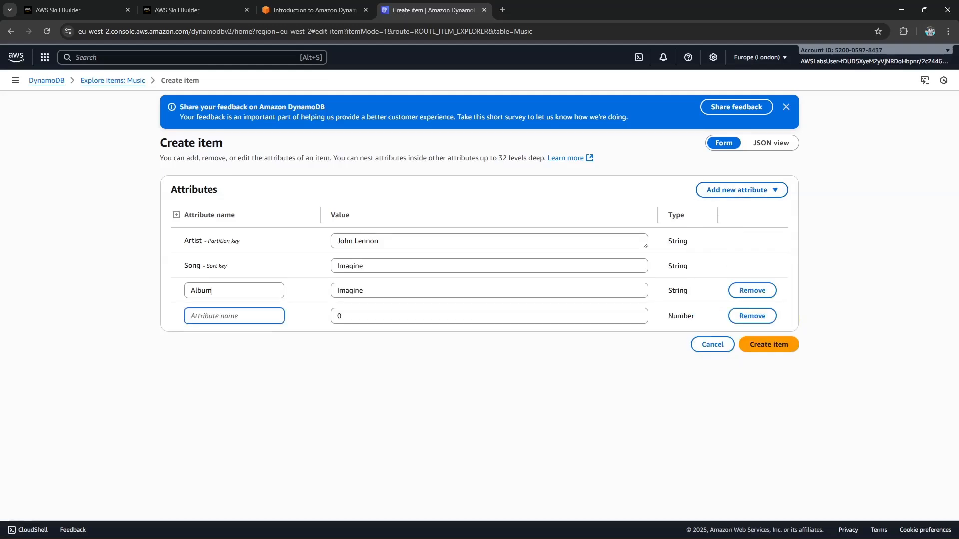
text(Year)
key(Tab)
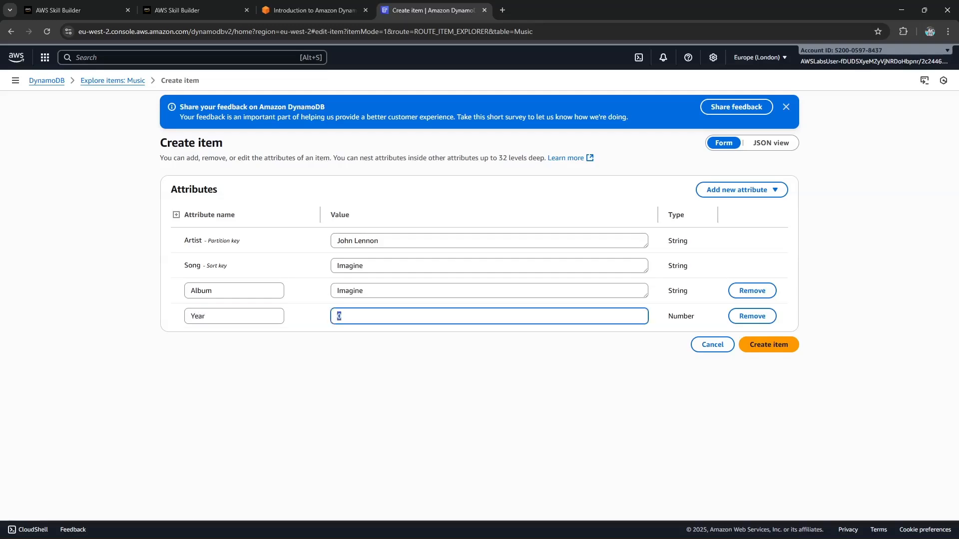
Check the second item's year in the lab instructions and set the Year value to 1971
key(ctrl+shift+Tab)
key(ctrl+Tab)
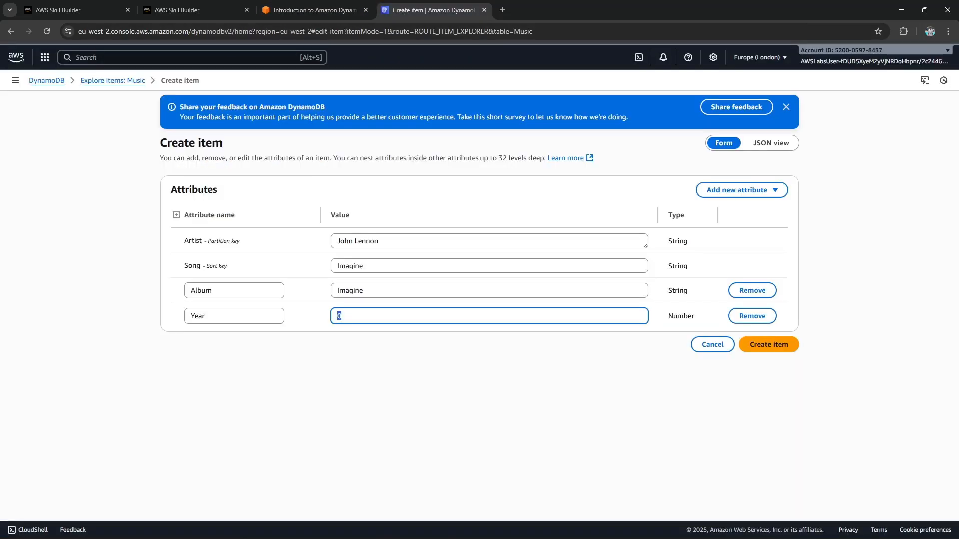
text(1971)
Add another String attribute and name it Genre, copying the name from the lab's second-item table
click(736, 190)
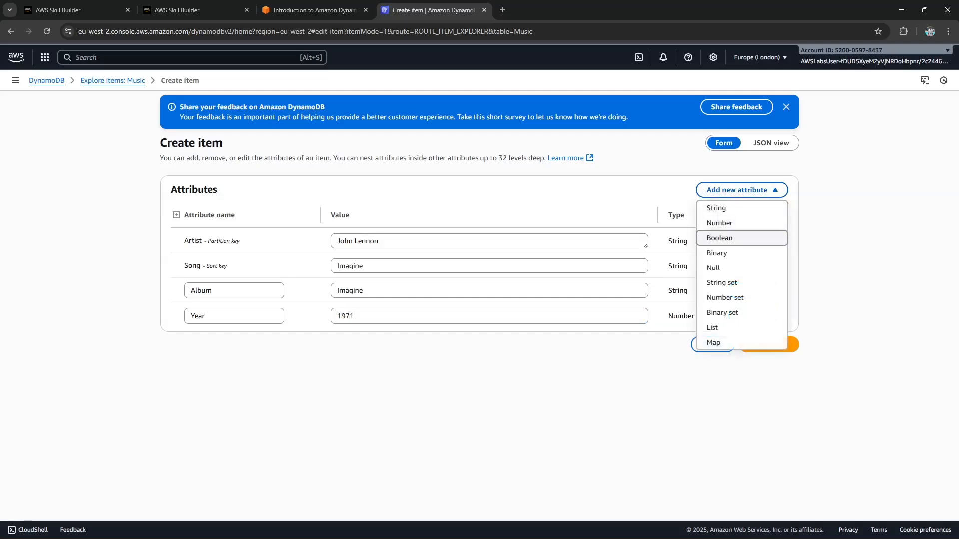
key(ctrl+shift+Tab)
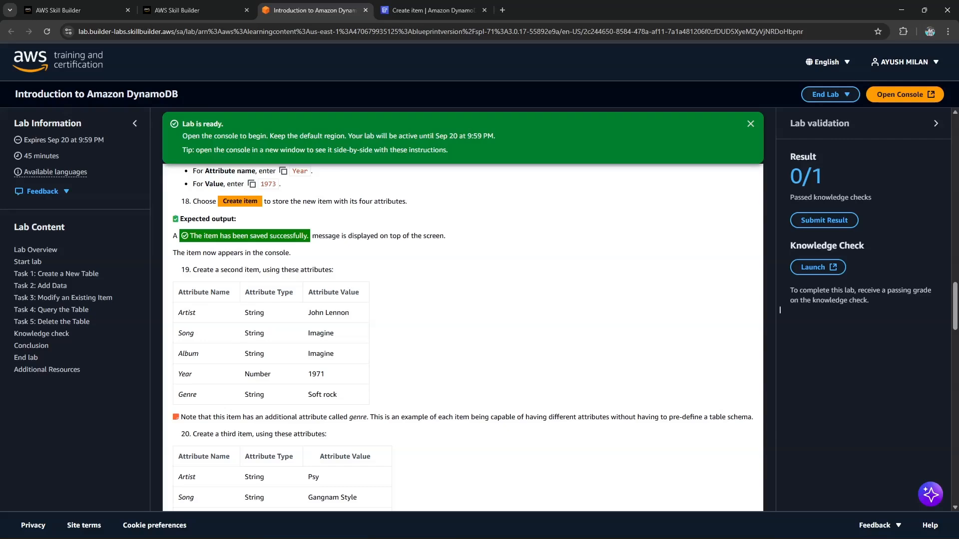
double_click(187, 395)
right_click(196, 393)
key(Escape)
key(ctrl+Tab)
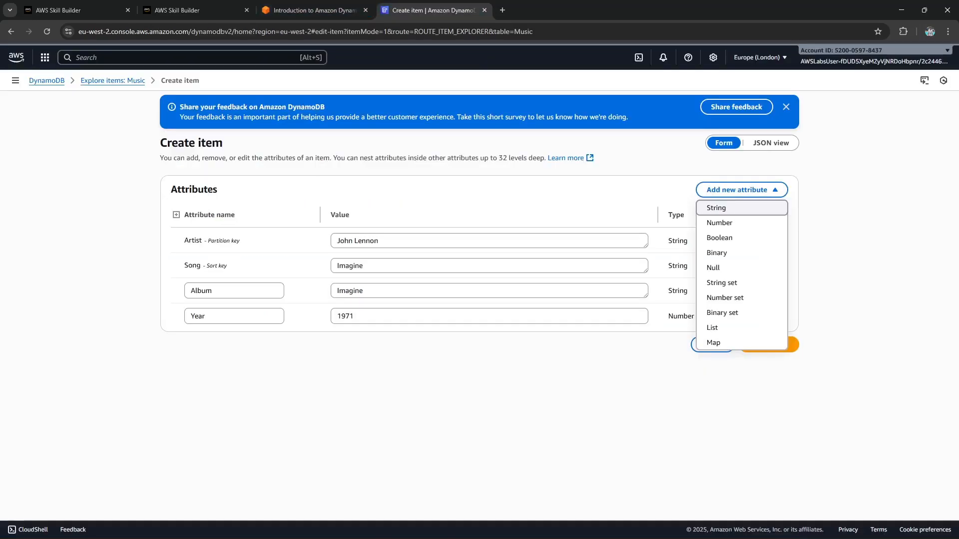
click(717, 208)
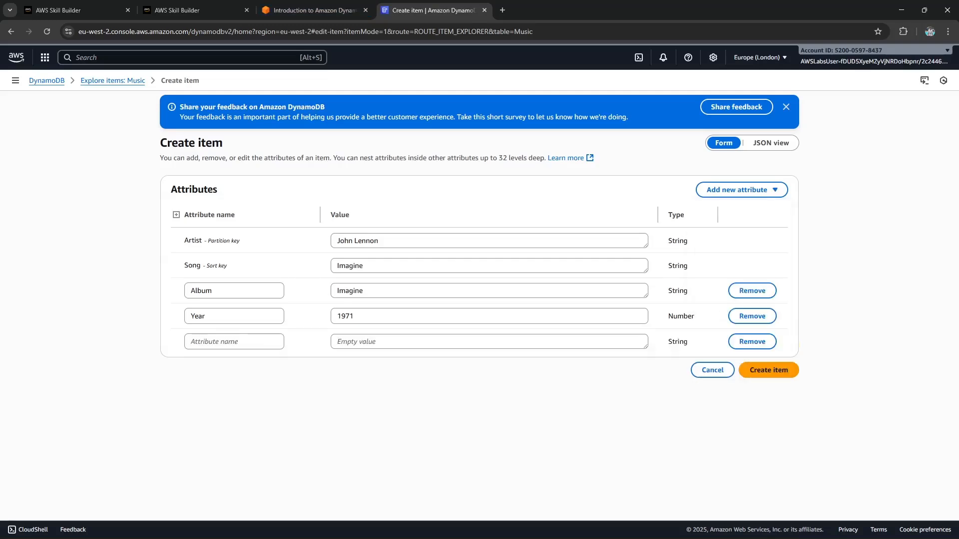
right_click(192, 346)
click(240, 223)
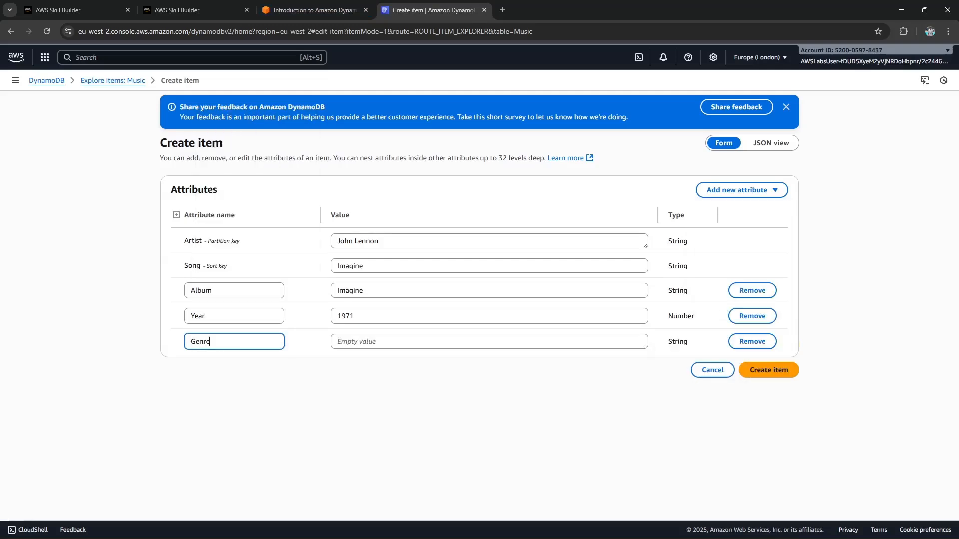
Copy Soft rock from the lab's second-item table and enter it as the Genre value
click(314, 32)
click(314, 10)
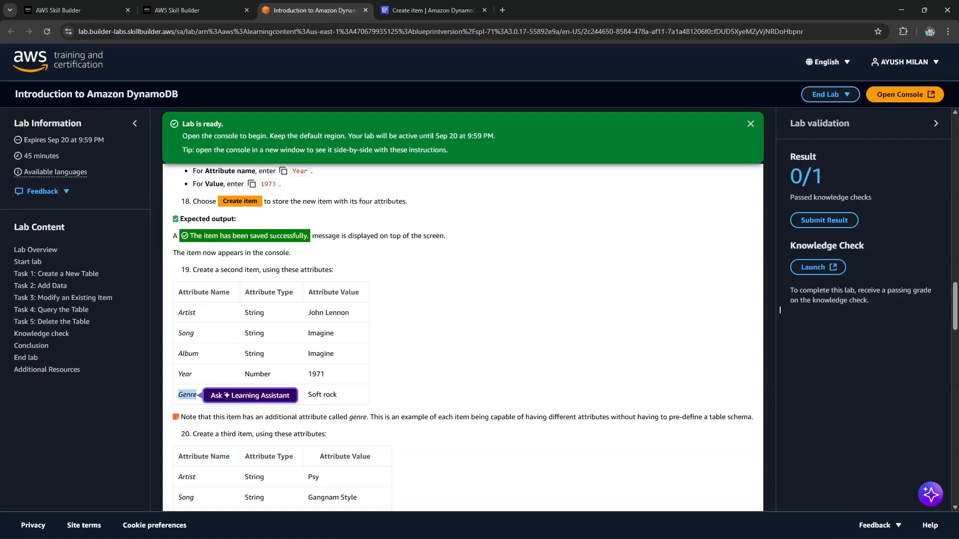
drag(309, 395, 338, 396)
right_click(315, 394)
click(346, 406)
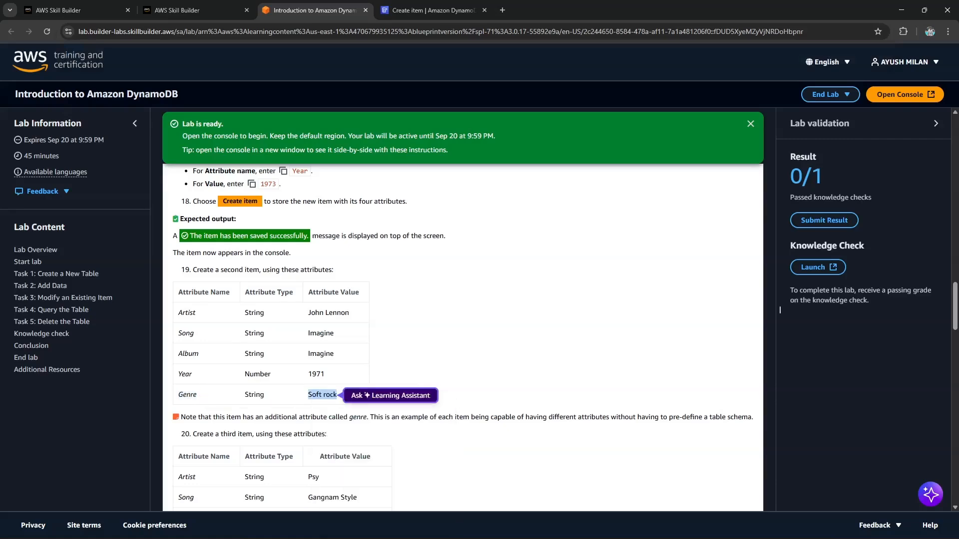
key(ctrl+Tab)
right_click(393, 343)
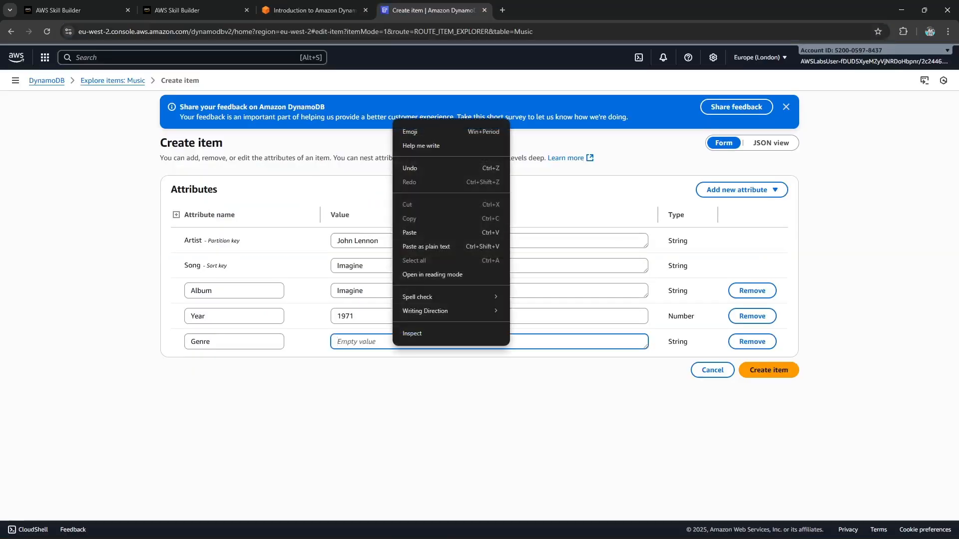
click(410, 233)
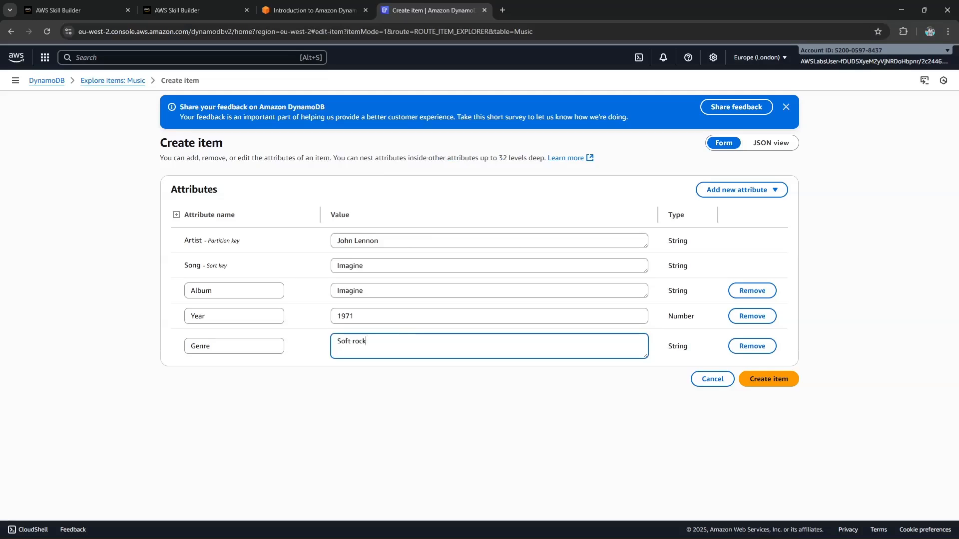
click(494, 429)
click(367, 342)
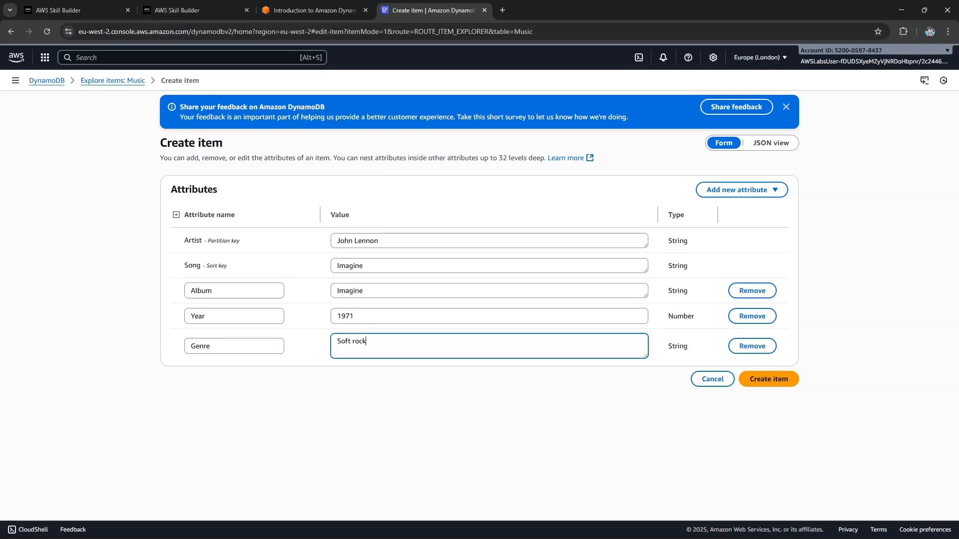
Compare the completed attributes with the lab's second-item table and create the John Lennon item
click(315, 10)
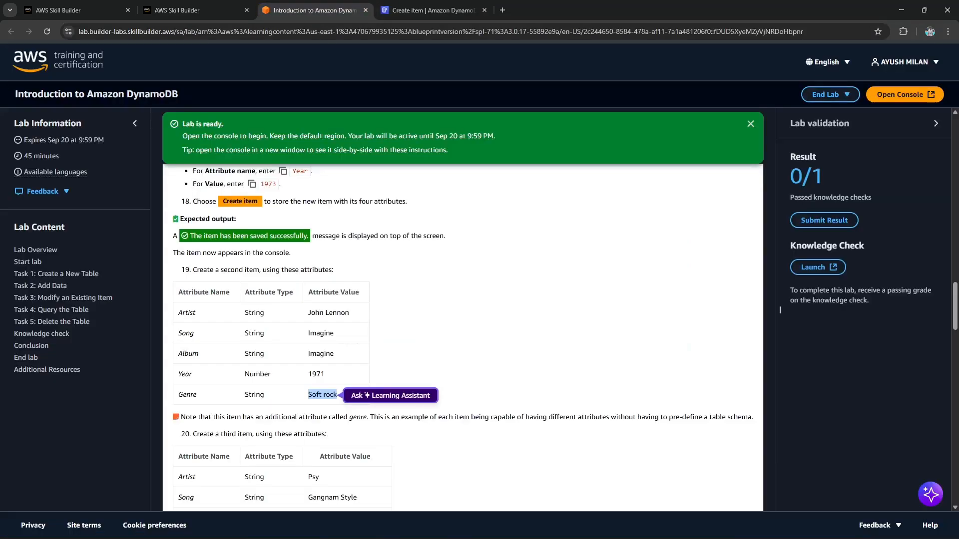
click(433, 10)
click(769, 379)
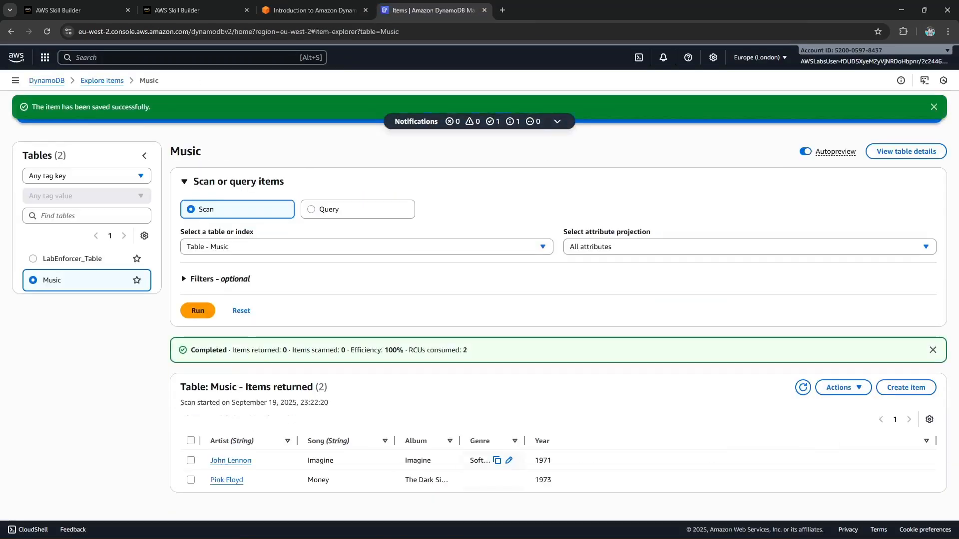
Start a new Music table item and enter Psy as the Artist, copying it from the lab's third-item table
click(314, 10)
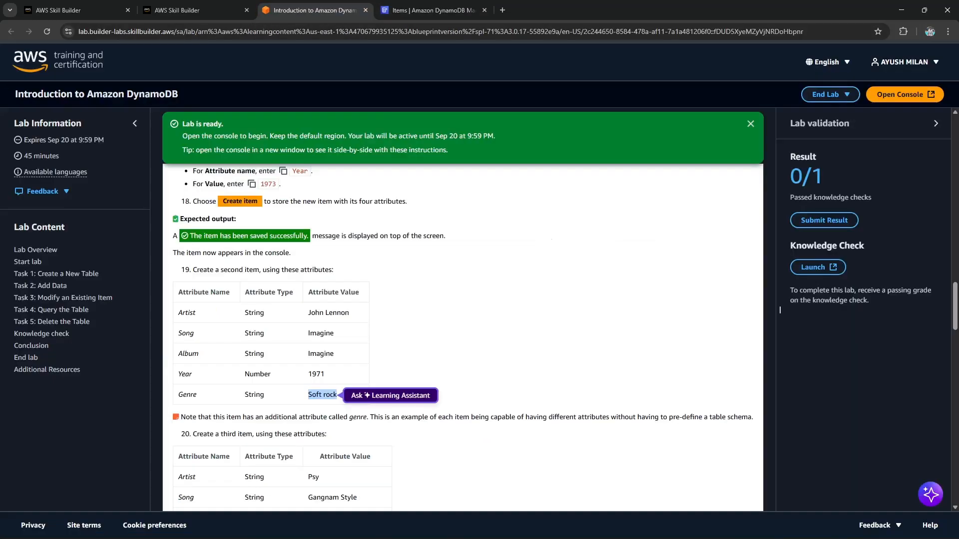
scroll(779, 310, down, 3)
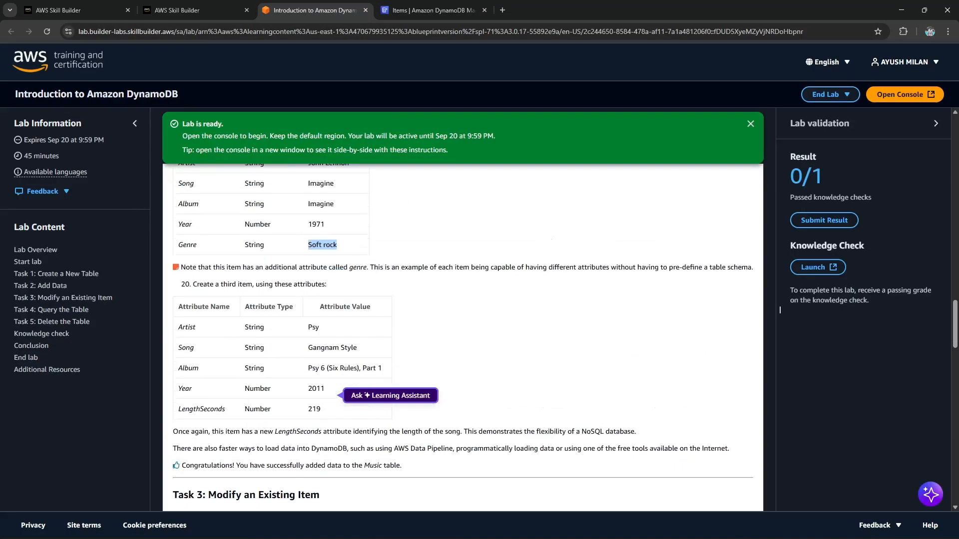
drag(197, 284, 327, 284)
click(345, 300)
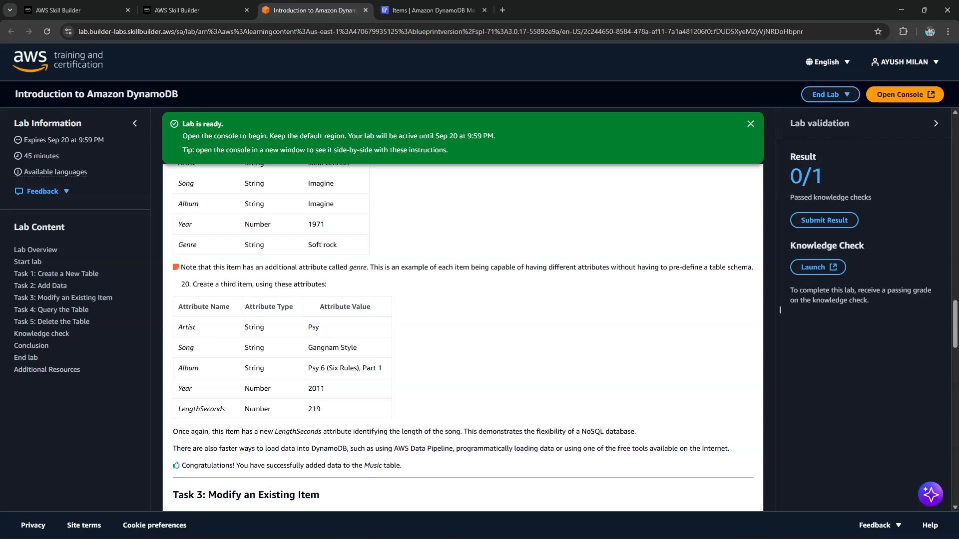
double_click(310, 328)
right_click(310, 328)
click(332, 340)
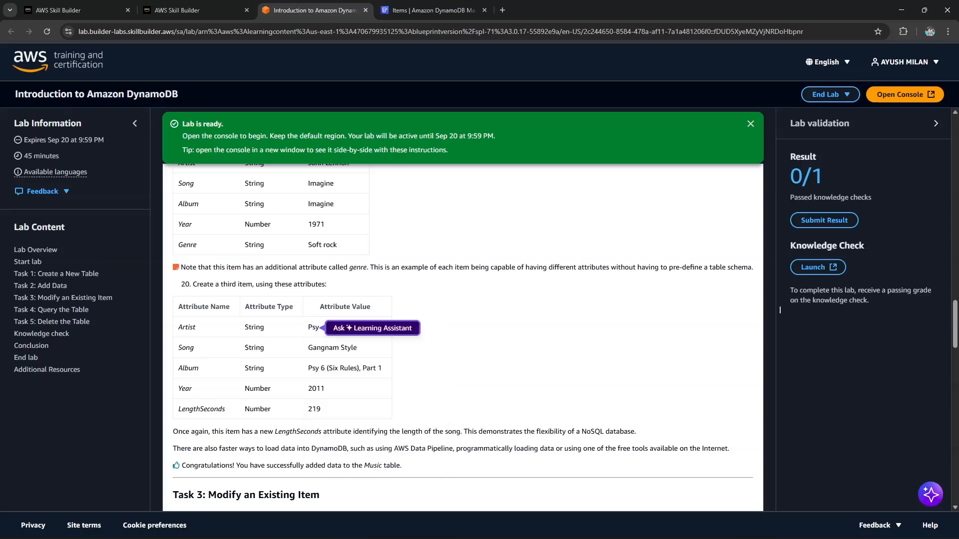
key(ctrl+Tab)
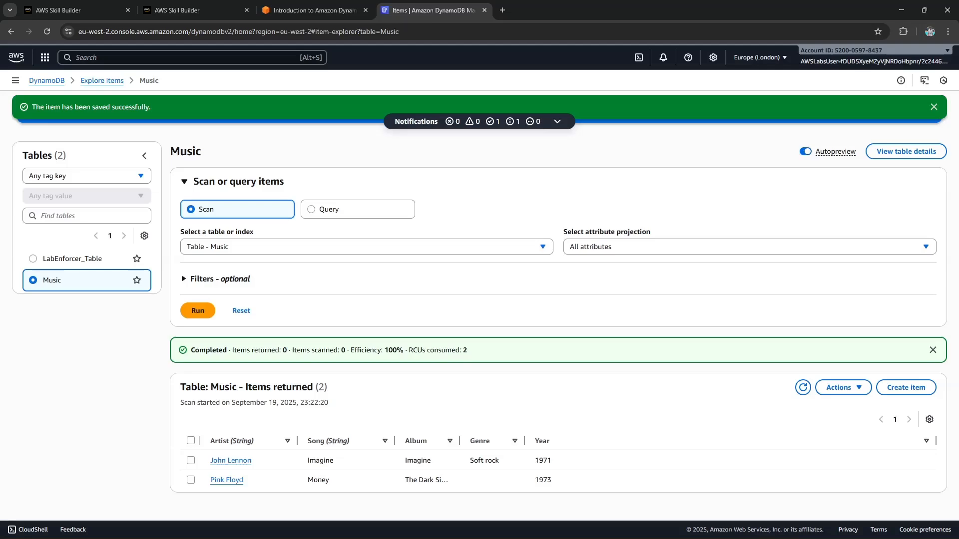
click(906, 388)
click(380, 241)
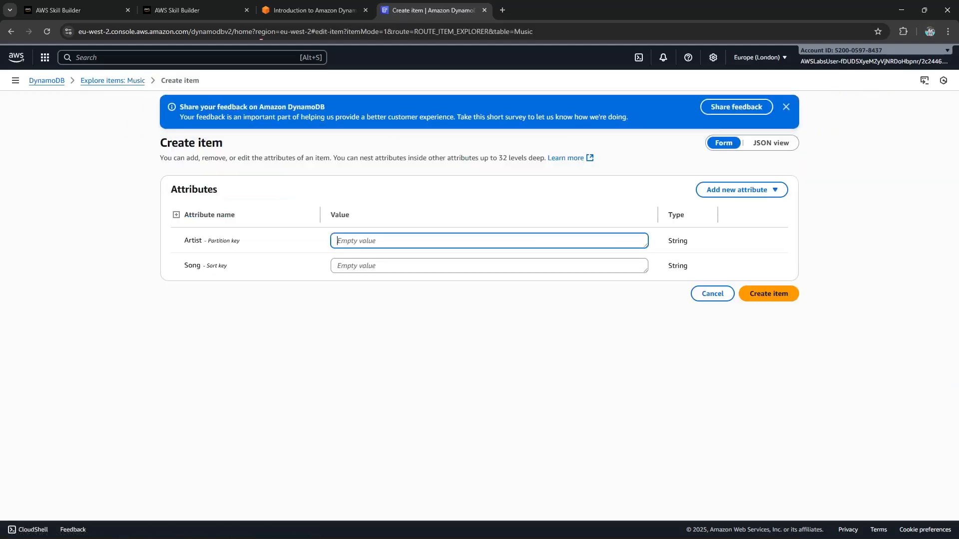
right_click(379, 238)
click(399, 350)
Copy Gangnam Style from the lab's third-item table and enter it as the Song value
key(ctrl+shift+Tab)
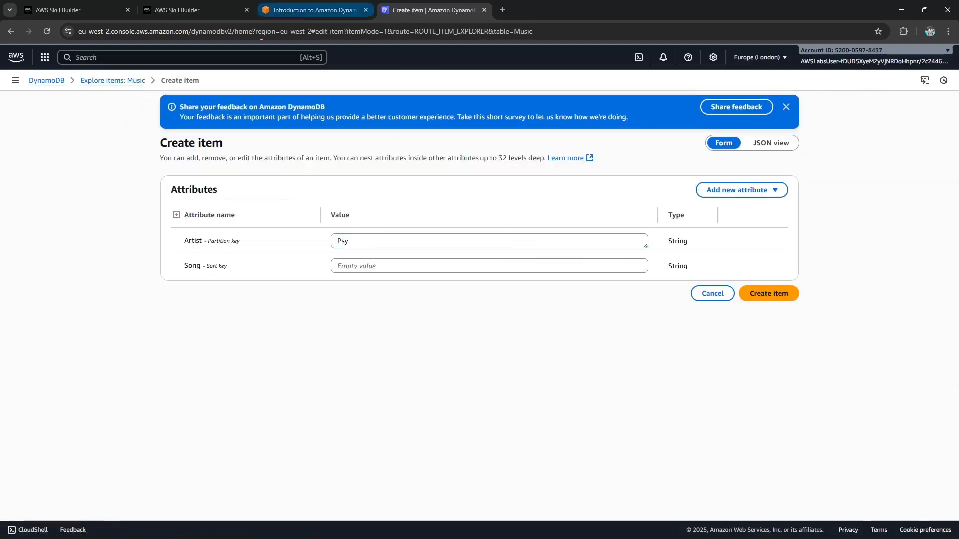
double_click(325, 348)
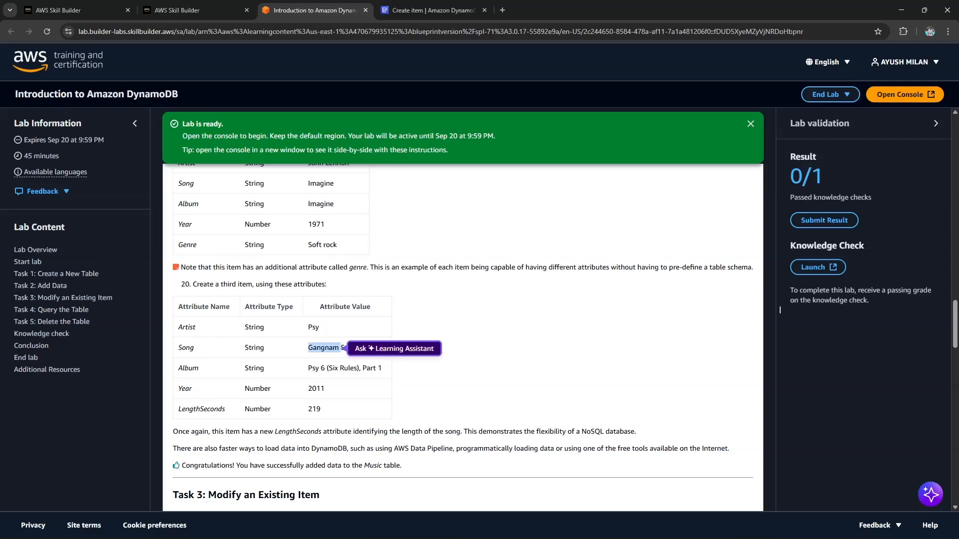
click(326, 348)
triple_click(329, 350)
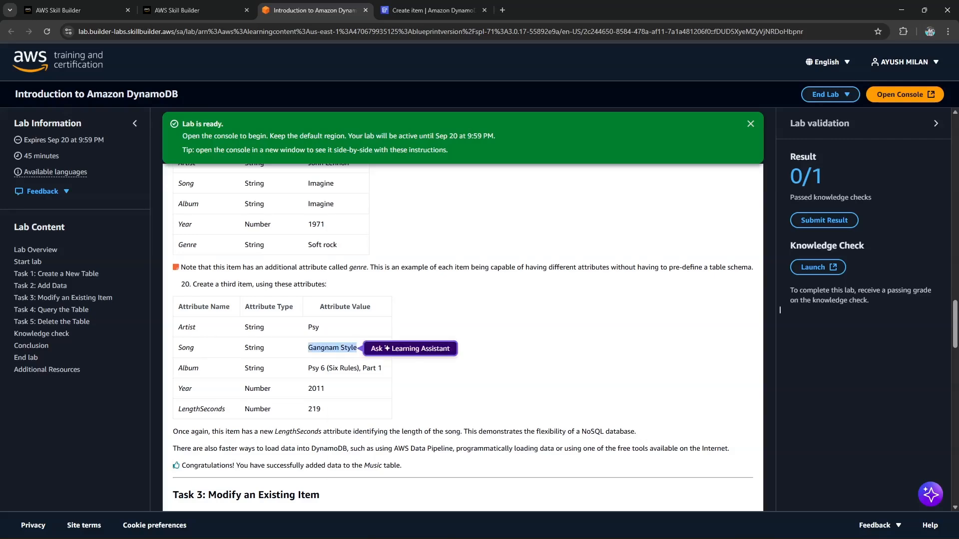
right_click(329, 350)
click(360, 364)
key(ctrl+Tab)
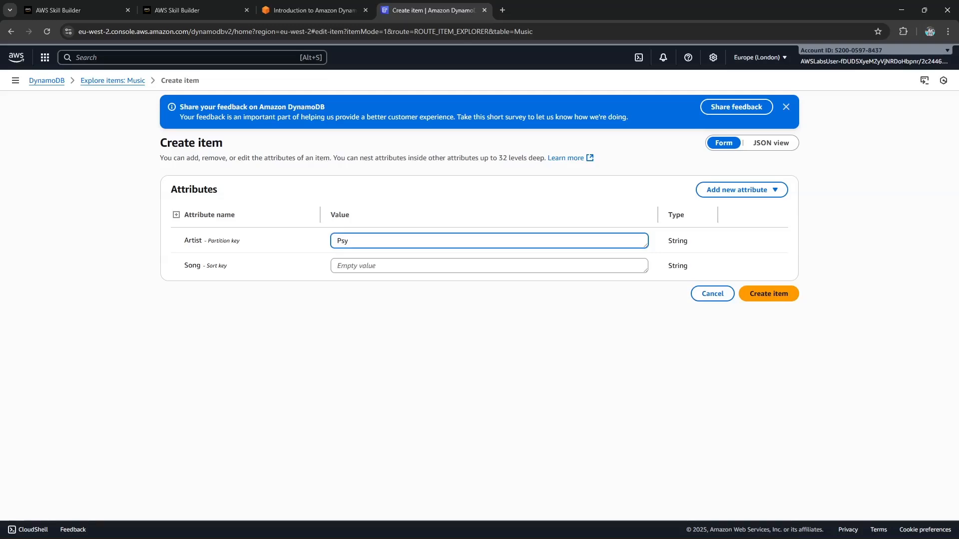
click(342, 267)
right_click(342, 268)
click(360, 382)
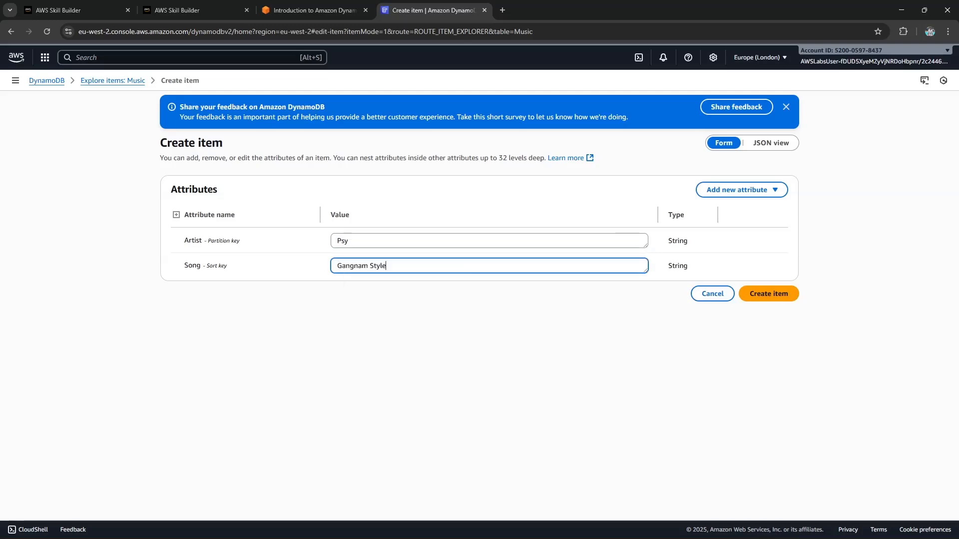
Add a String attribute with the value Psy 6 (Six Rules), Part 1, copied from the lab's third-item table
click(742, 190)
click(715, 205)
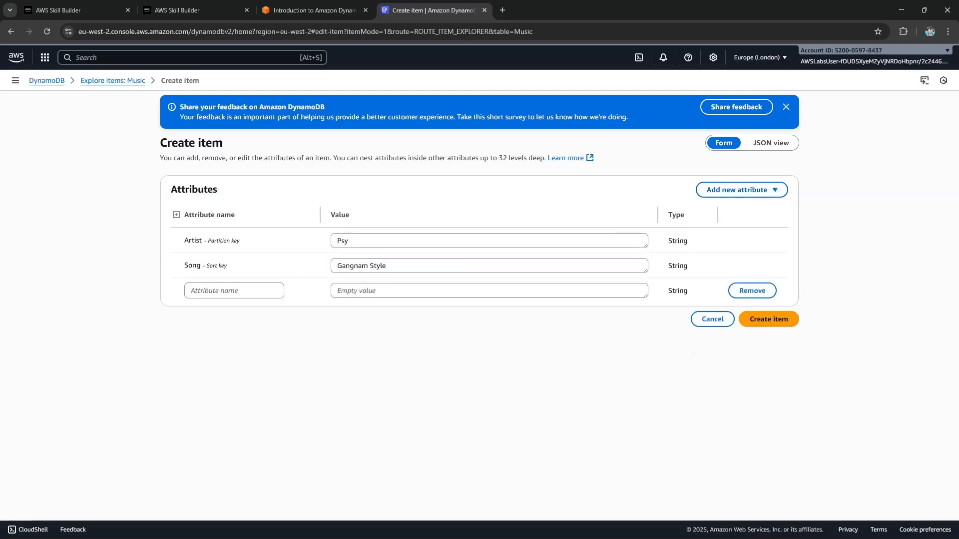
key(ctrl+shift+Tab)
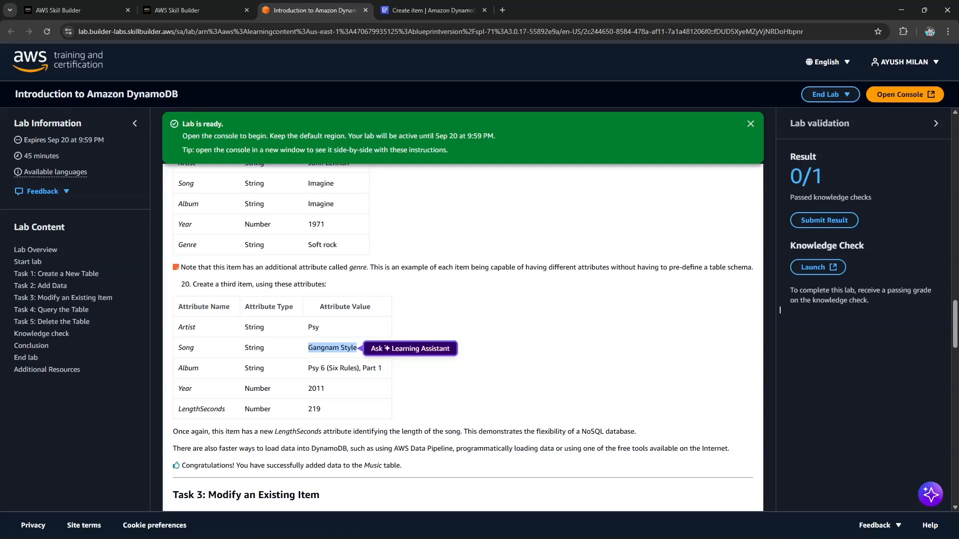
drag(308, 368, 382, 368)
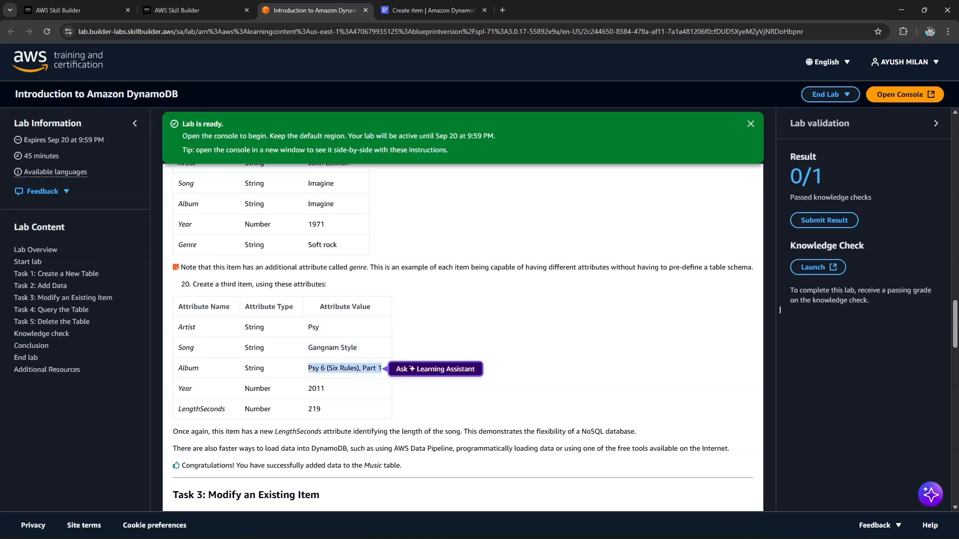
right_click(371, 375)
click(401, 387)
key(ctrl+Tab)
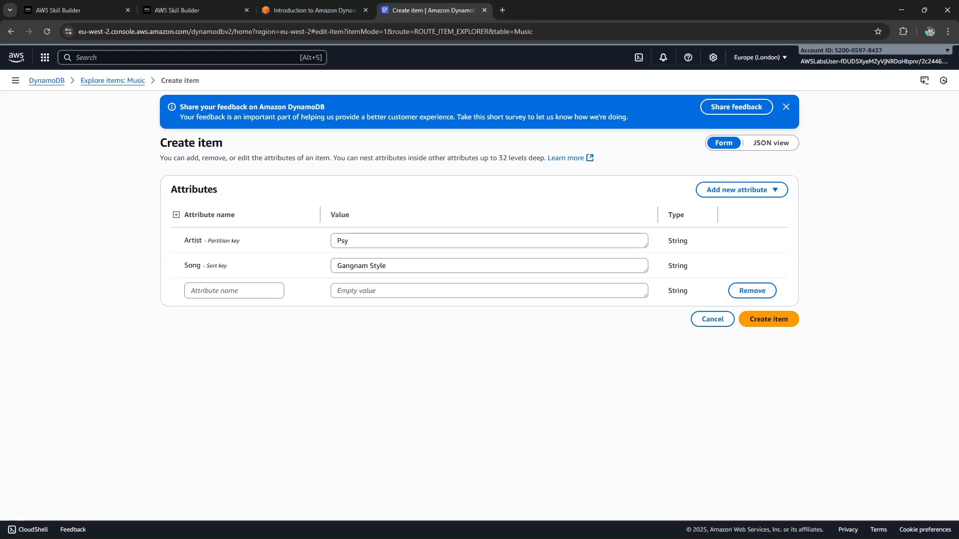
right_click(353, 290)
click(370, 403)
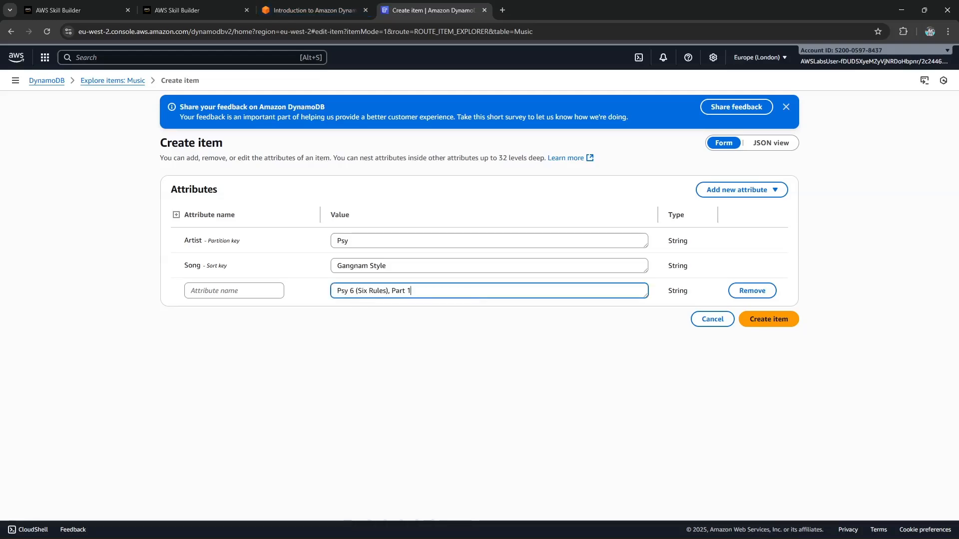
Name the new String attribute Album, copying the name from the lab's third-item table
click(234, 291)
click(314, 10)
double_click(188, 368)
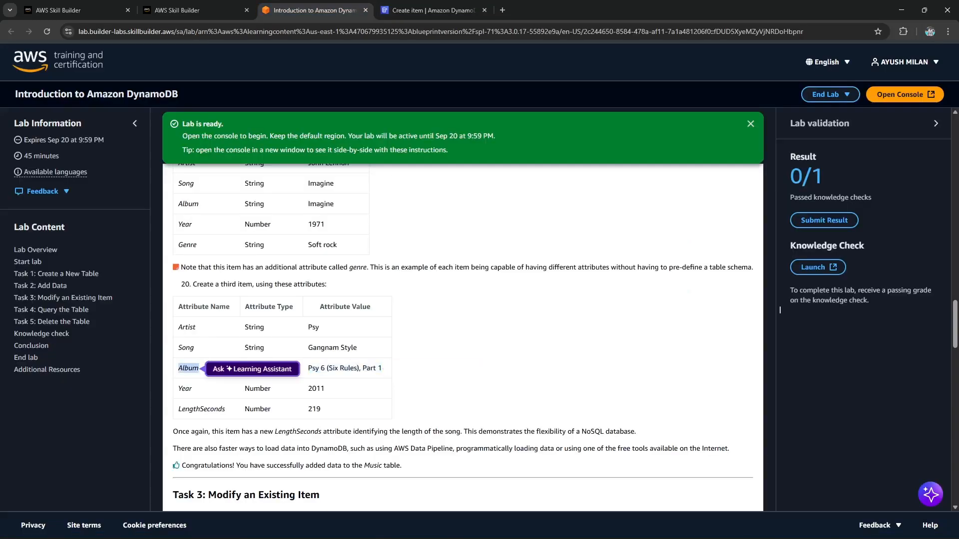
right_click(188, 368)
click(200, 381)
click(427, 10)
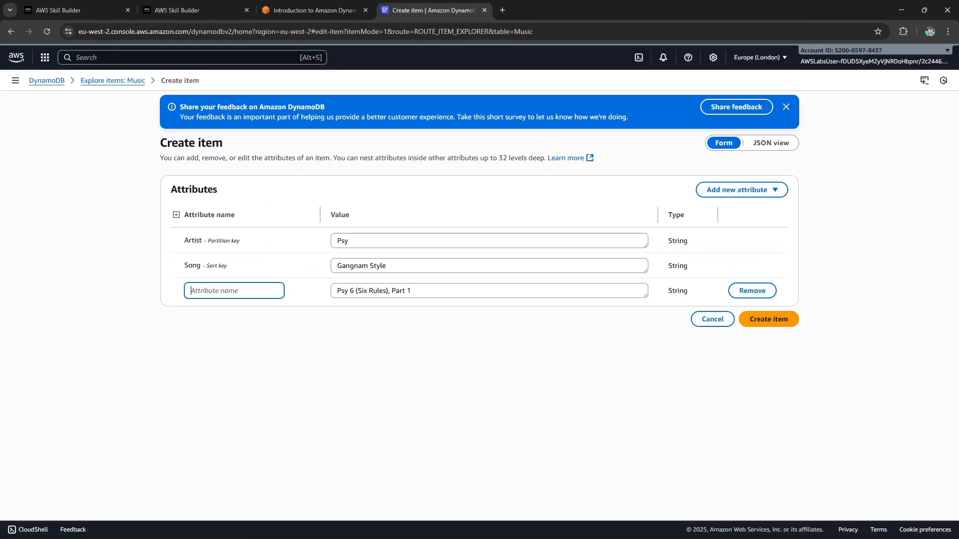
right_click(219, 290)
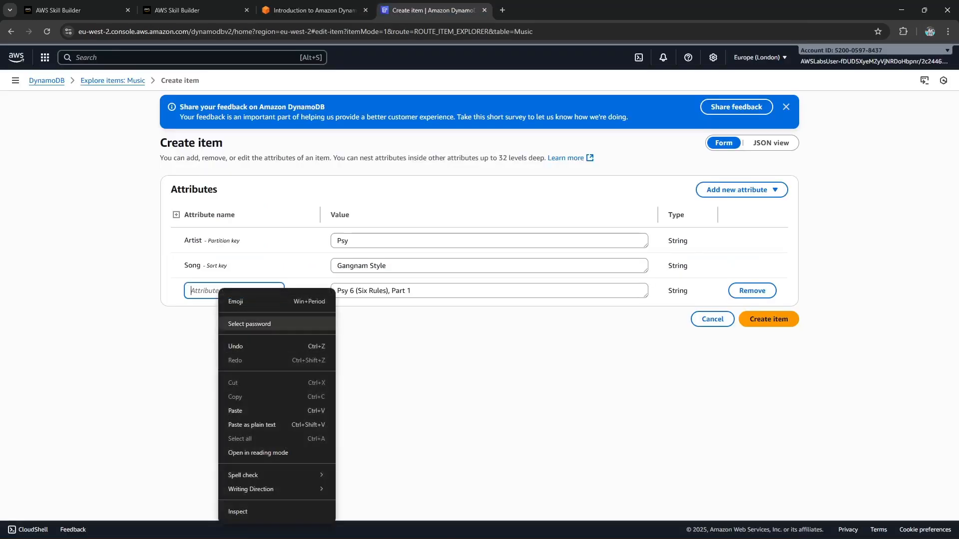
click(235, 411)
Add a Number attribute named Year with the value 2011
click(741, 190)
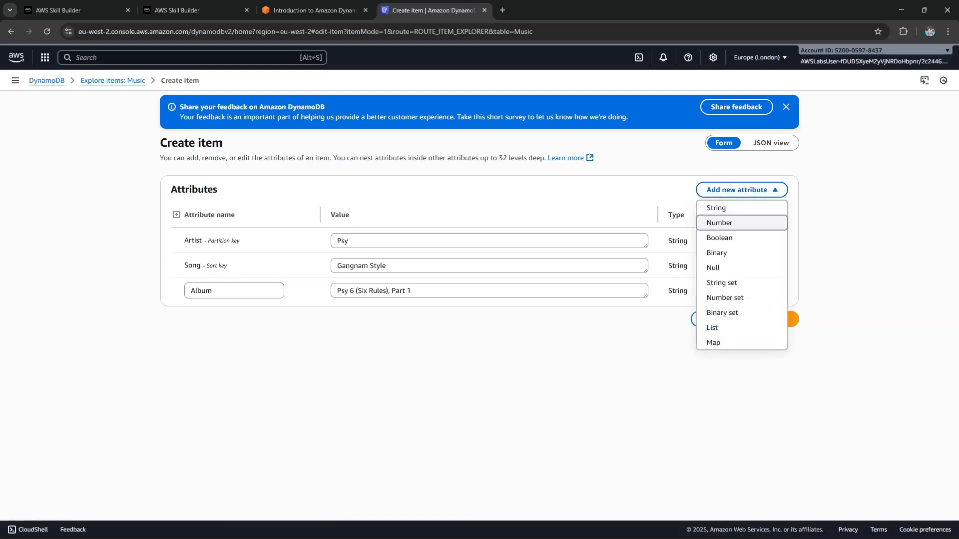
click(717, 220)
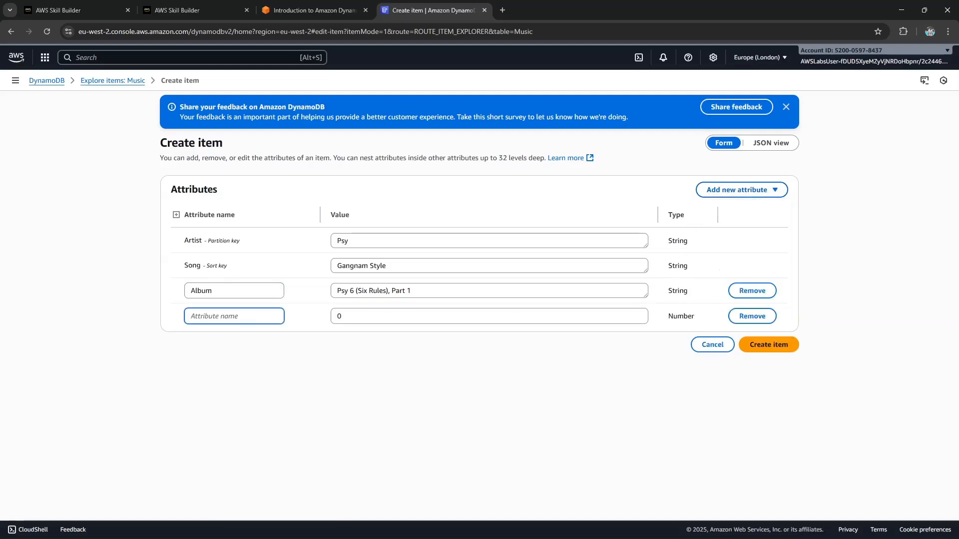
text(Year)
key(Tab)
text(200)
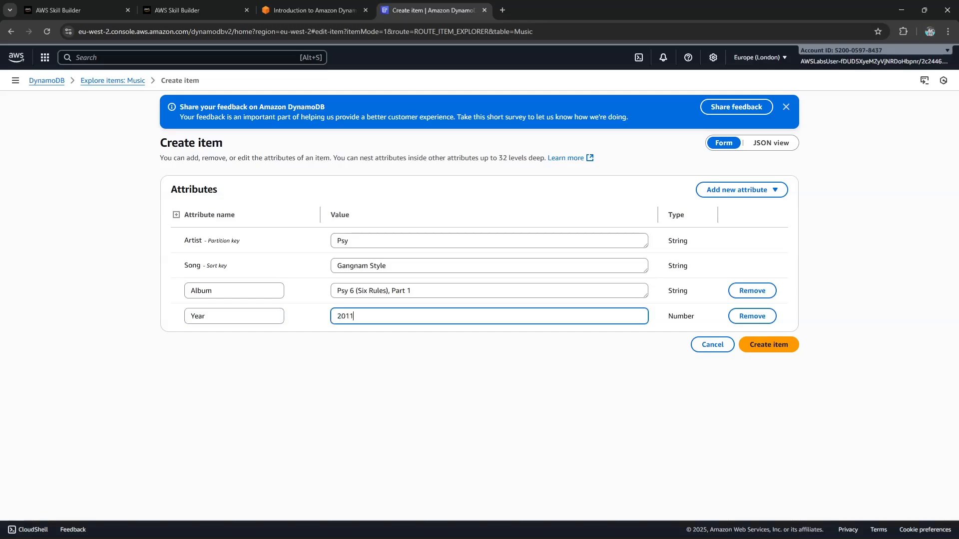
Add a Number attribute named LengthSeconds, copying the name from the lab's third-item table, and set its value to 219
key(ctrl+shift+Tab)
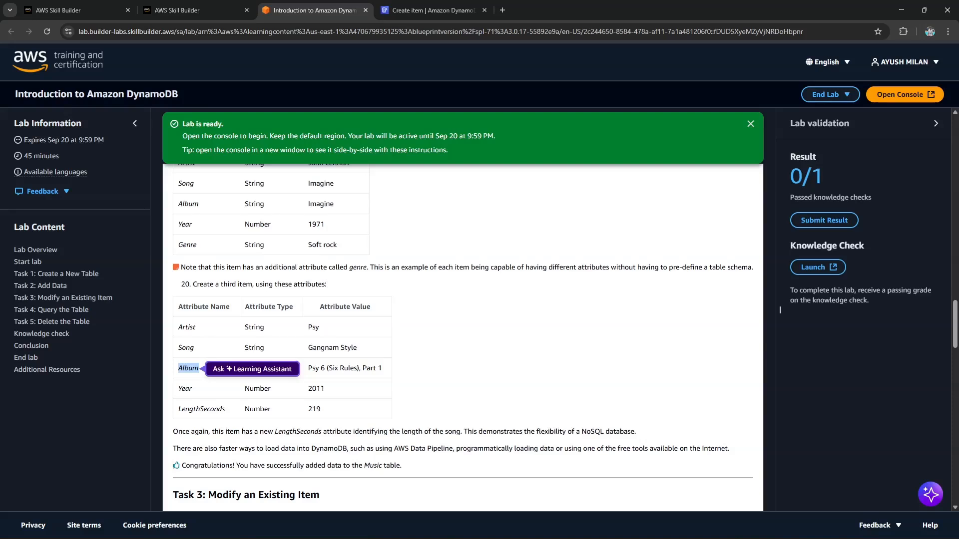
double_click(257, 409)
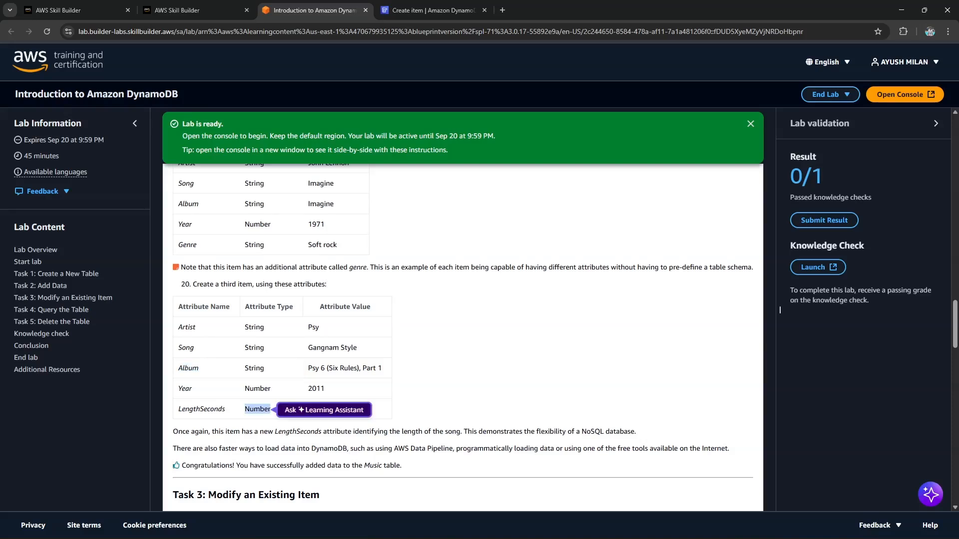
double_click(201, 409)
right_click(208, 410)
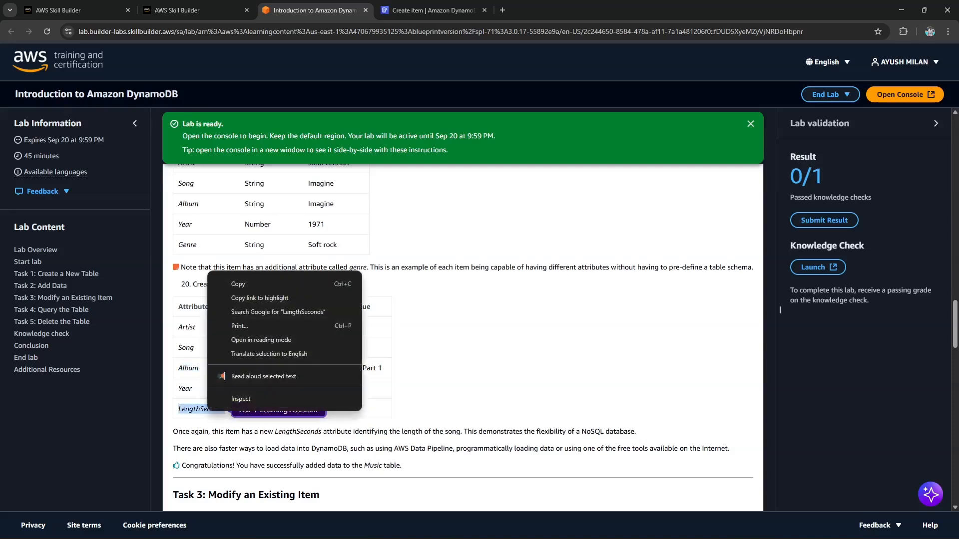
click(239, 284)
click(250, 286)
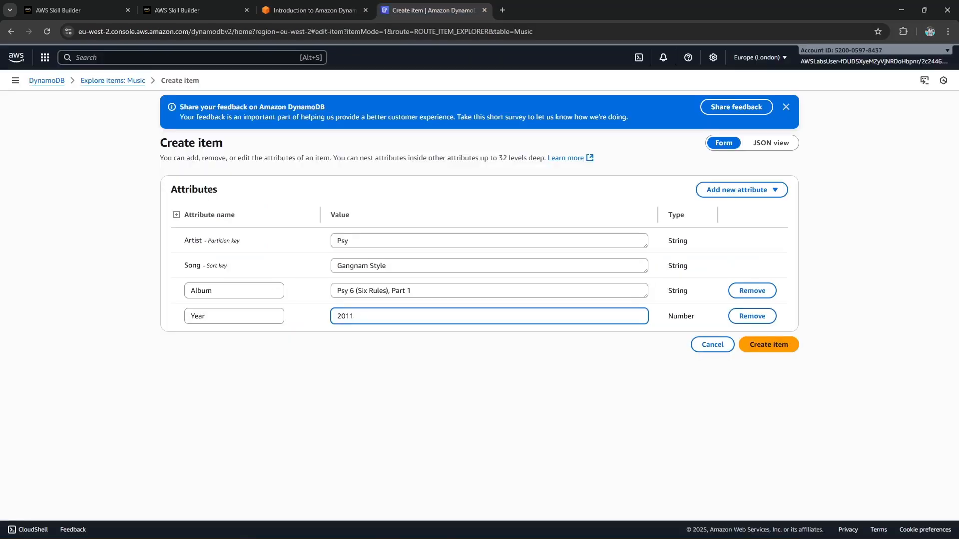
click(737, 190)
click(715, 221)
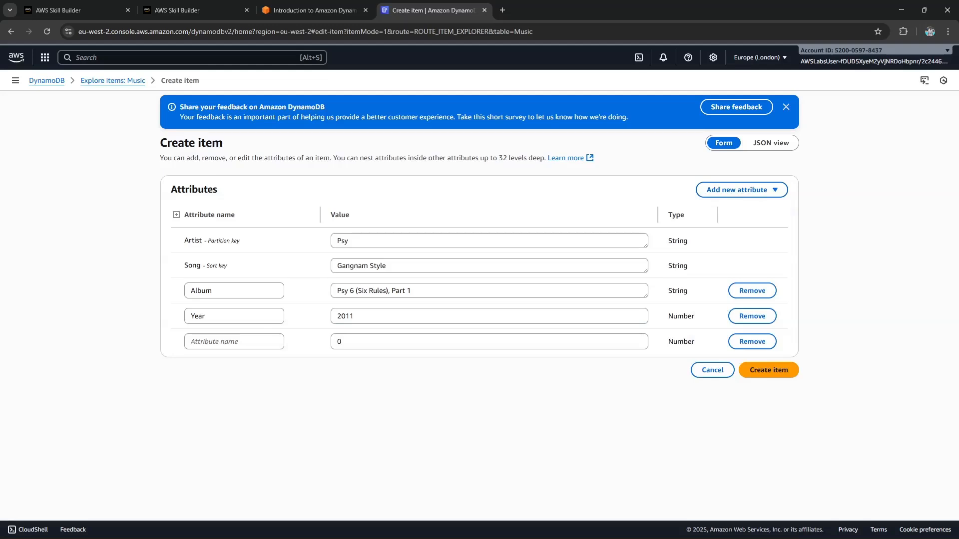
right_click(230, 342)
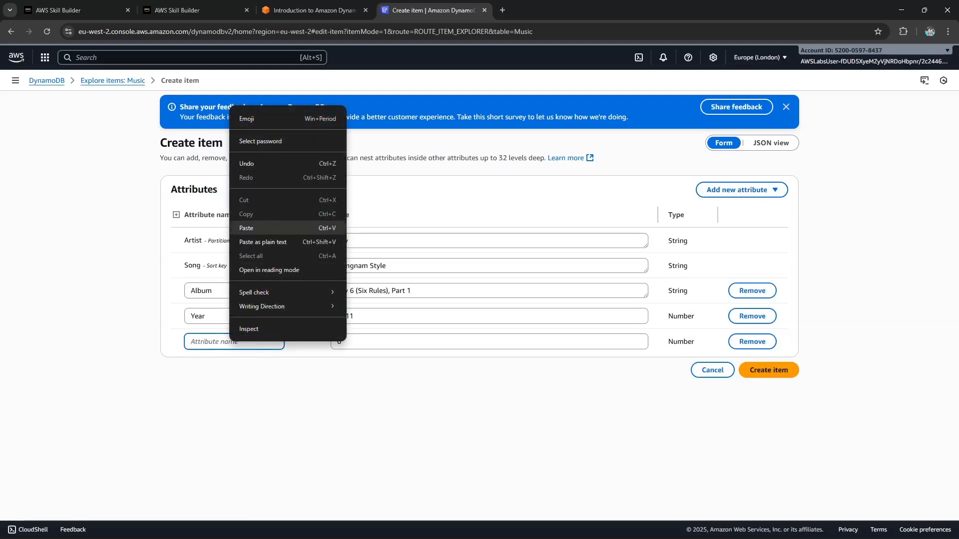
click(247, 228)
key(Tab)
text(219)
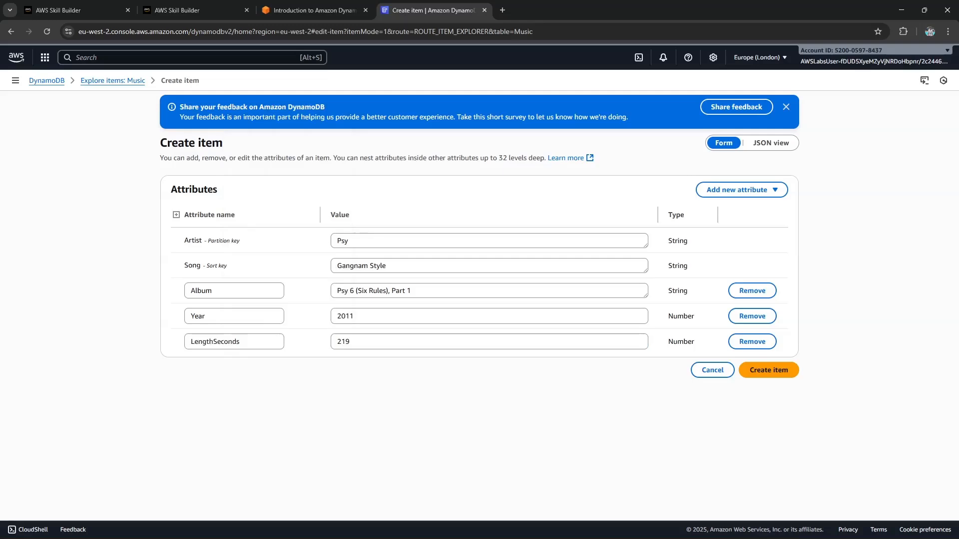
Compare the completed attributes with the lab's third-item table and create the Psy item
key(ctrl+shift+Tab)
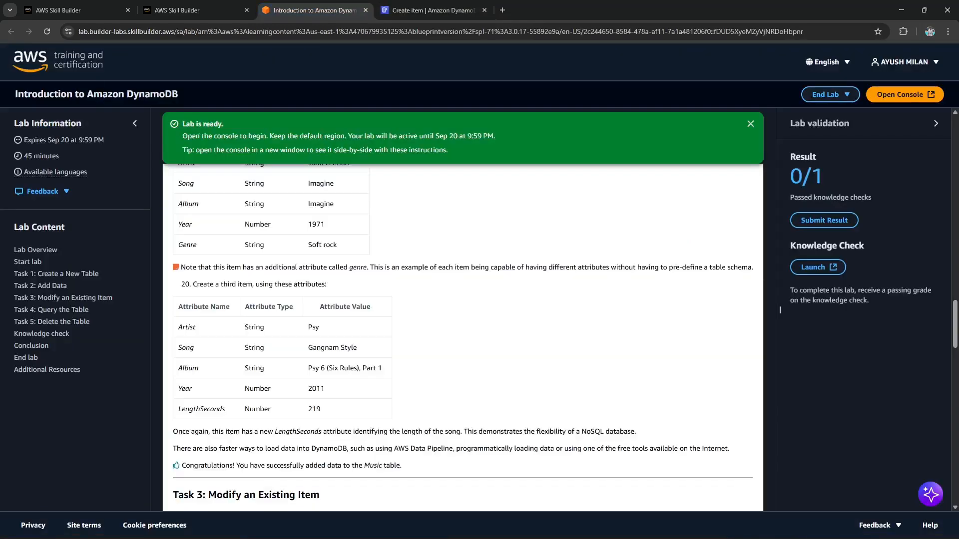
key(ctrl+Tab)
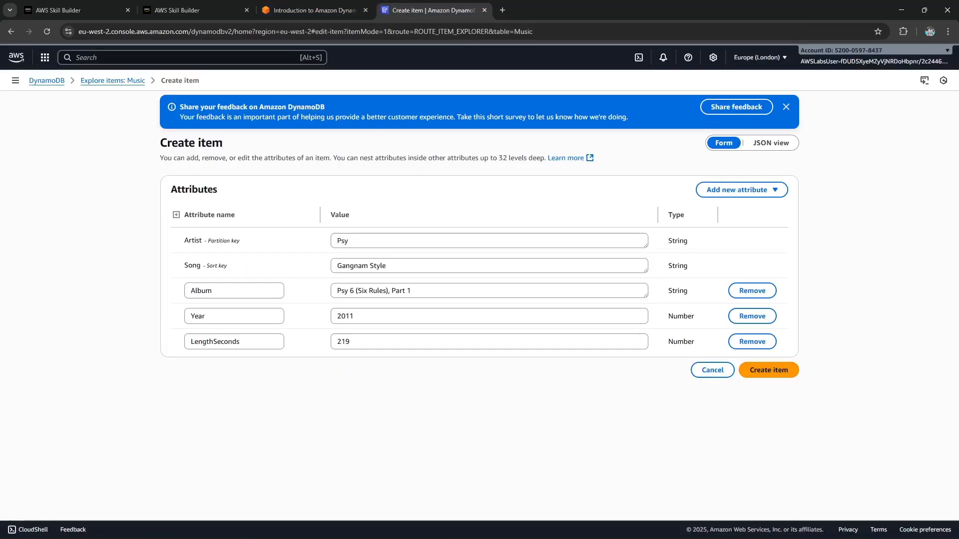
click(769, 370)
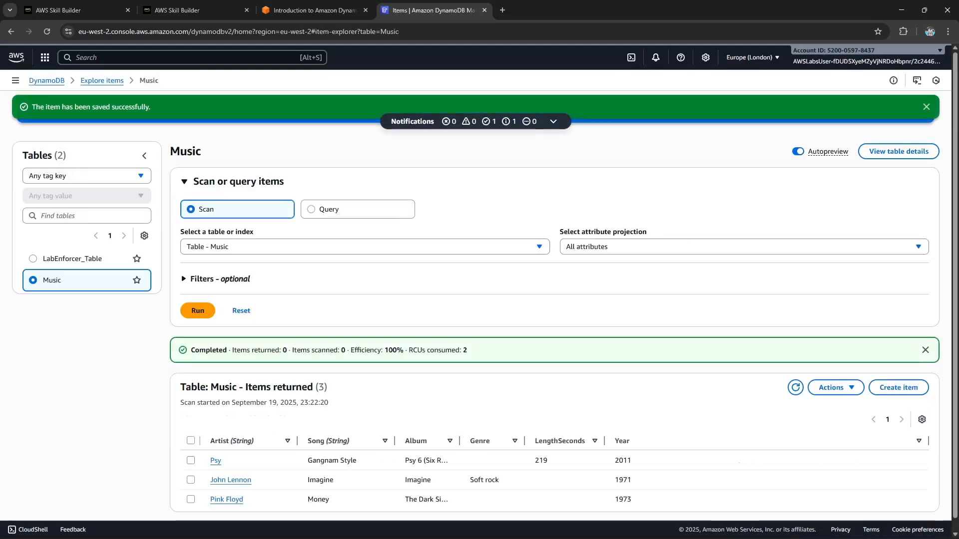
scroll(559, 450, down, 1)
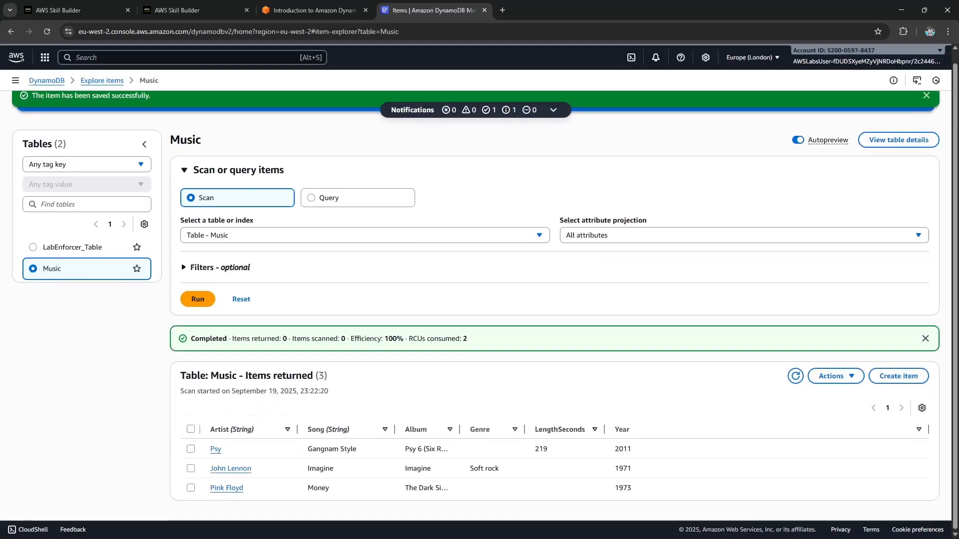
Review the lab's Task 3 instructions and examine the actions offered for items in the Music table
click(314, 10)
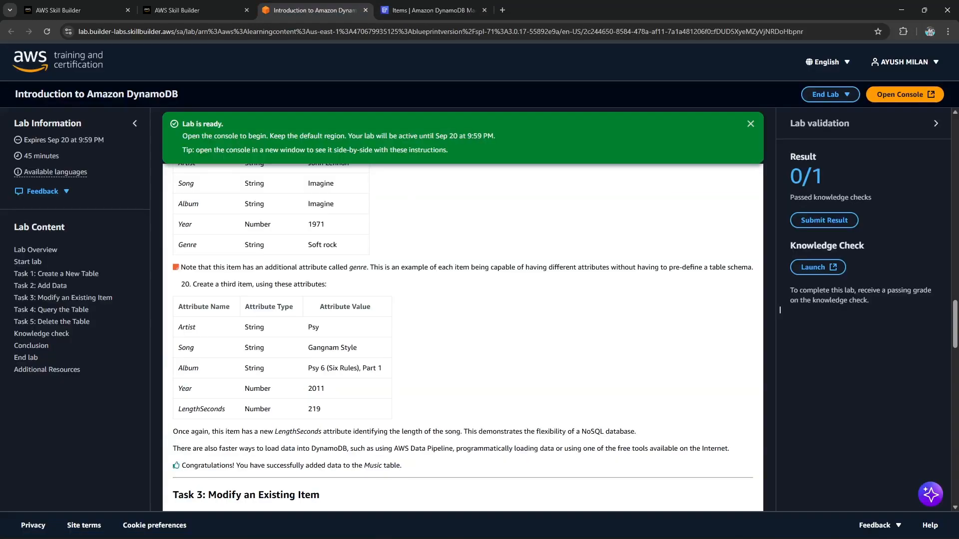
scroll(780, 309, up, 1)
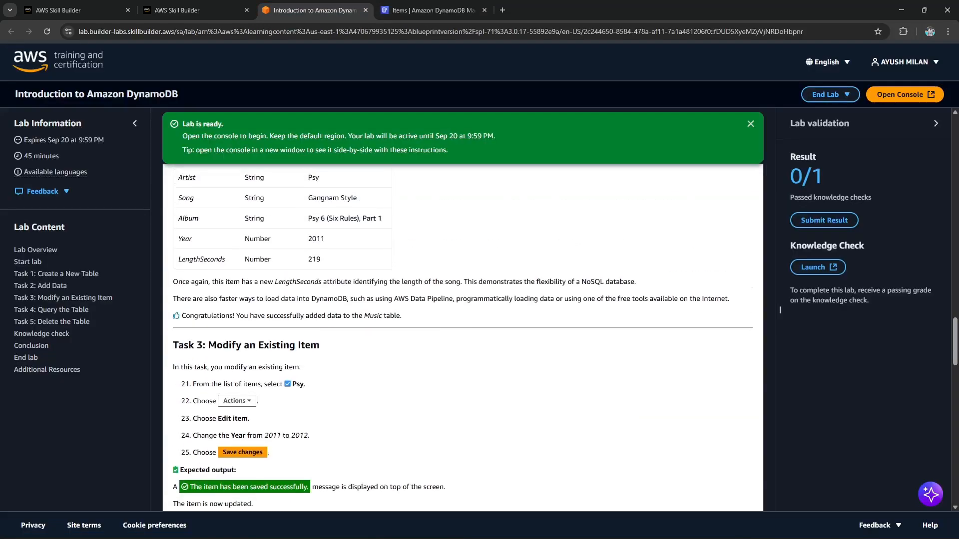
click(430, 10)
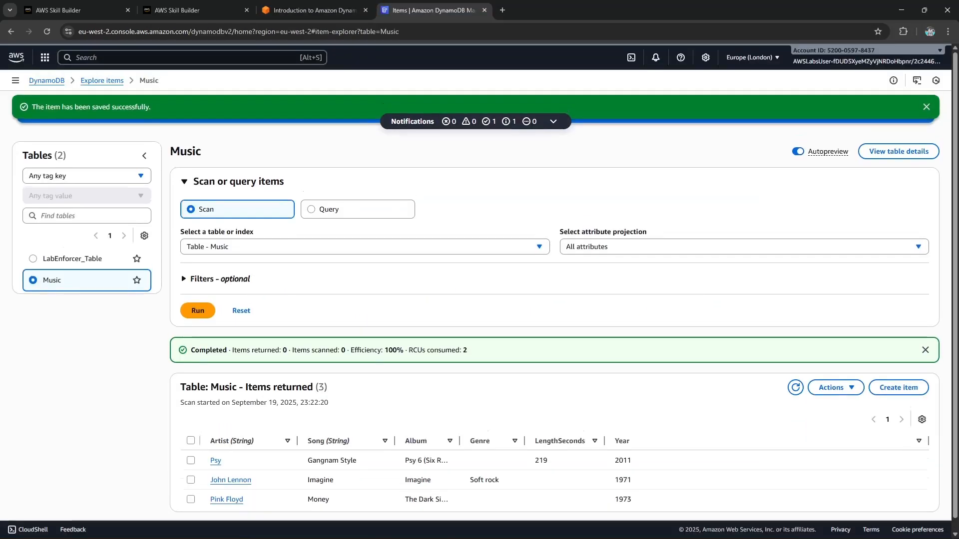
scroll(429, 480, down, 1)
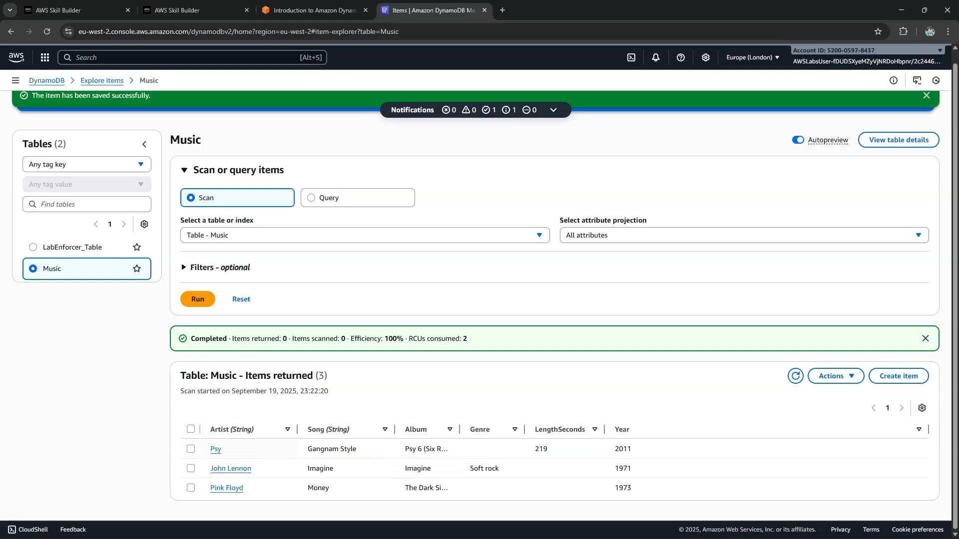
click(833, 376)
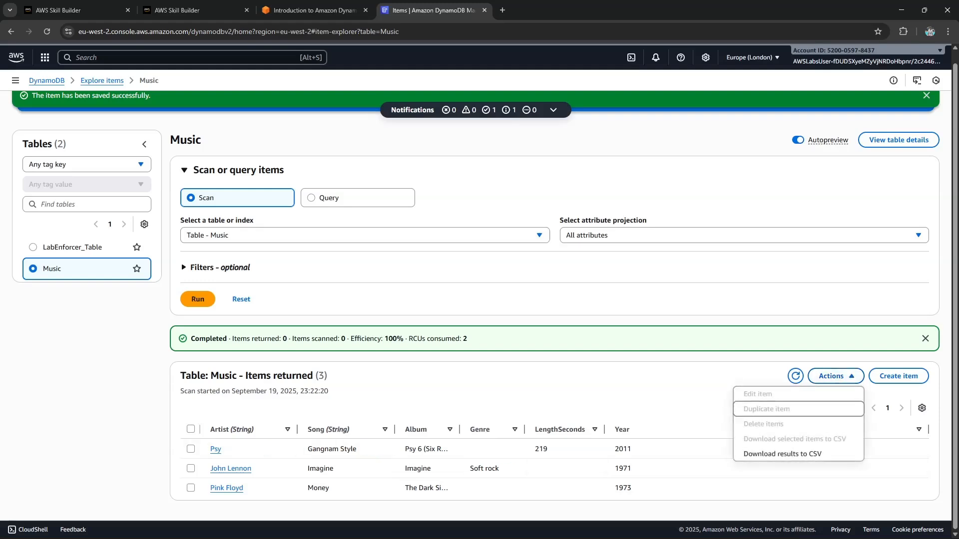
click(704, 407)
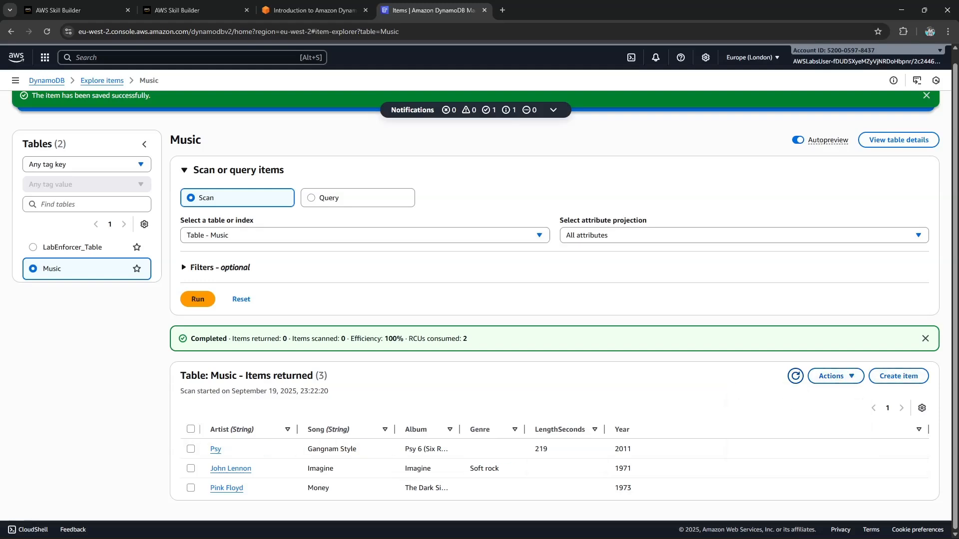
click(833, 376)
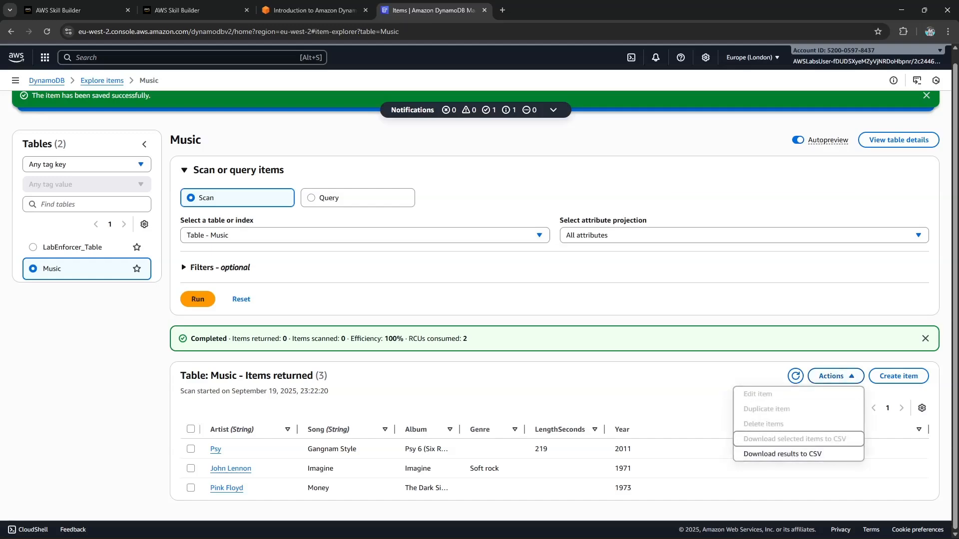
click(704, 407)
scroll(555, 320, up, 1)
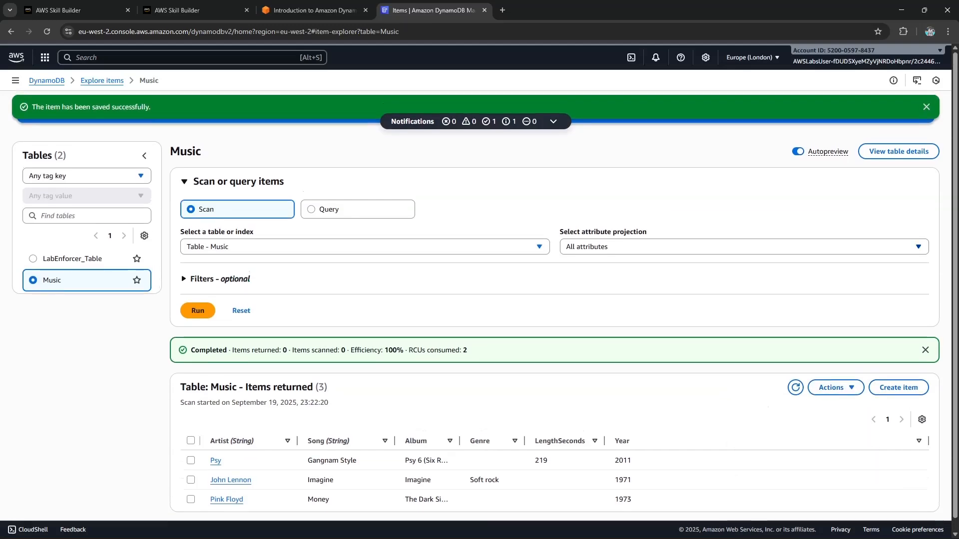
Reread the lab's Task 3 steps for modifying an existing item, including the new Year value
click(313, 10)
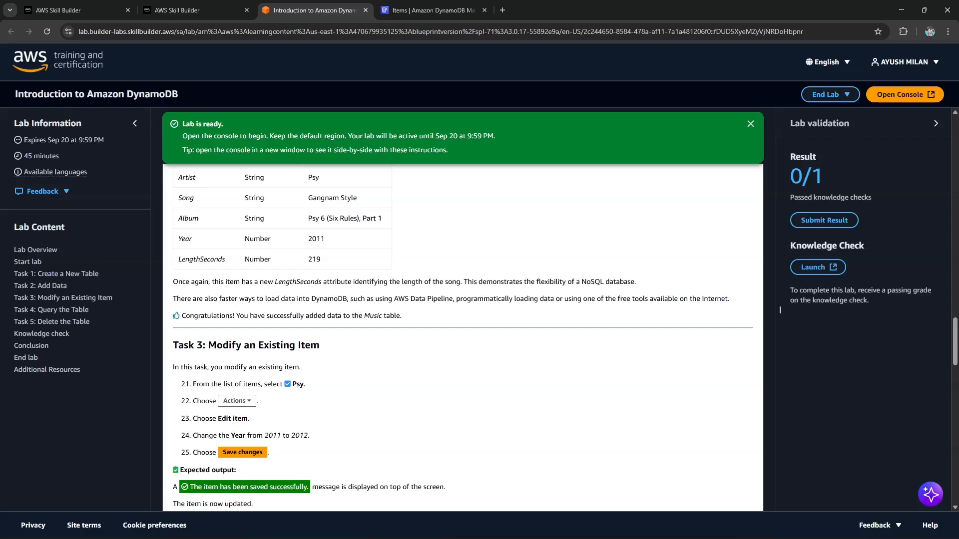
click(430, 10)
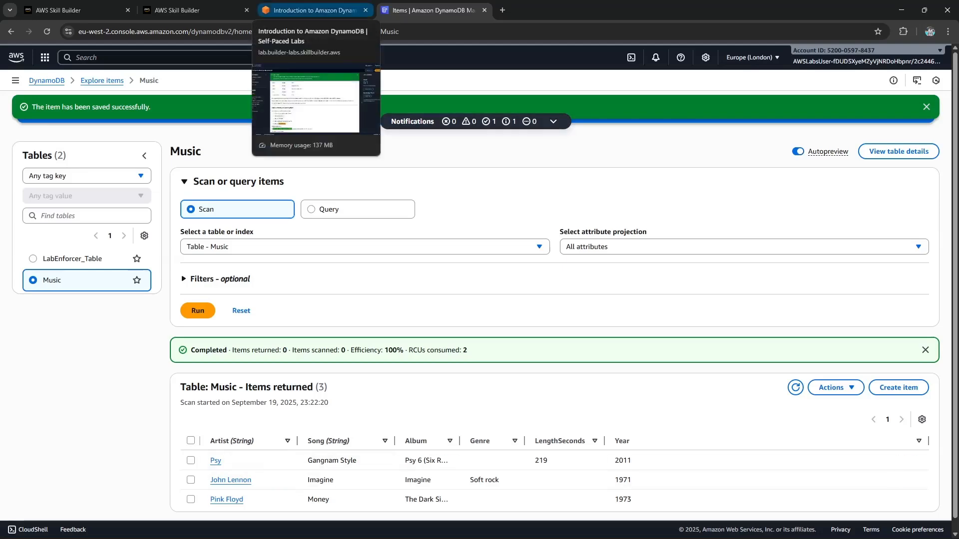
click(310, 10)
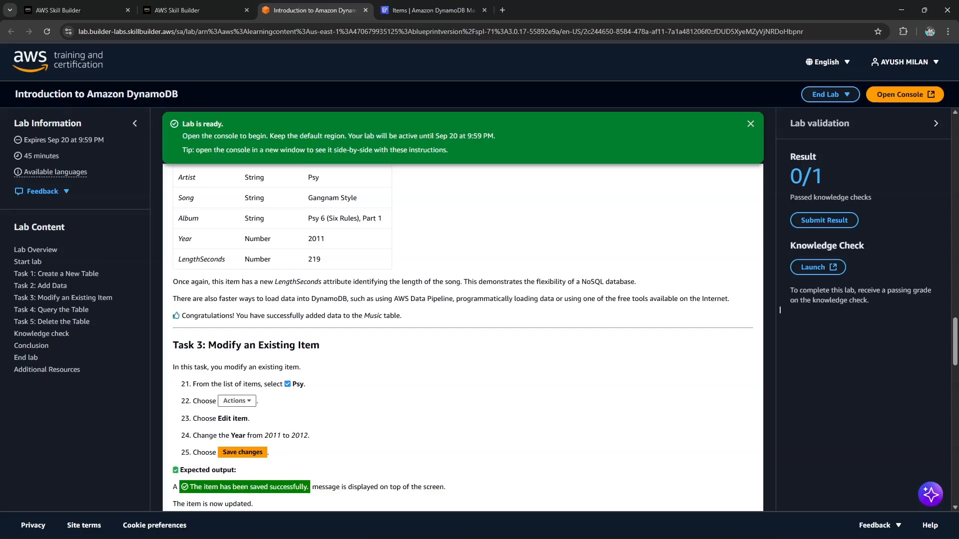
drag(205, 345, 320, 345)
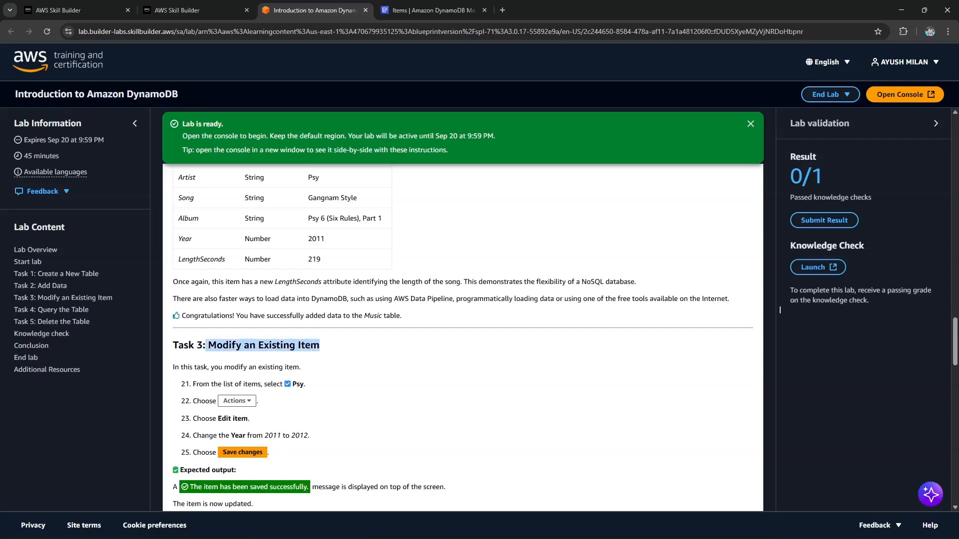
key(ctrl+Tab)
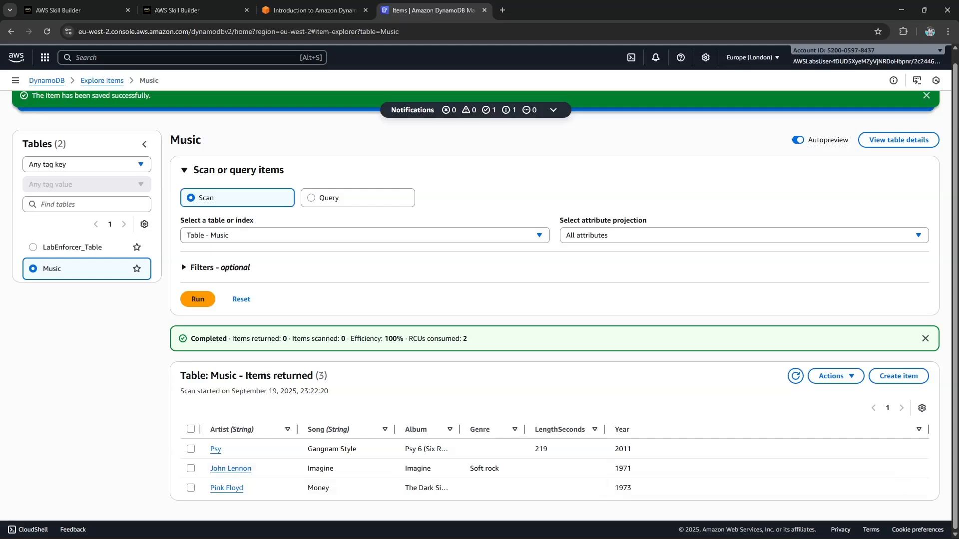
key(ctrl+shift+Tab)
scroll(780, 310, down, 2)
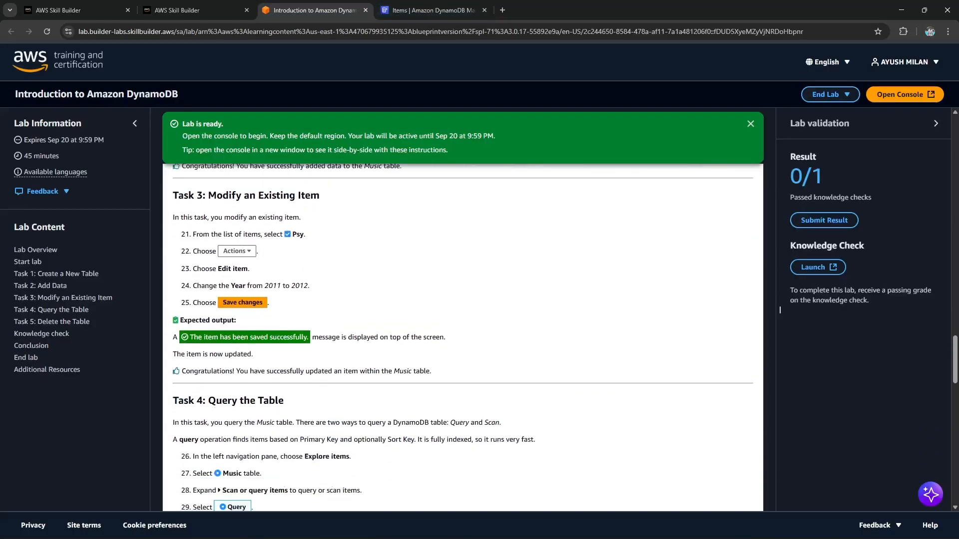
drag(292, 286, 308, 286)
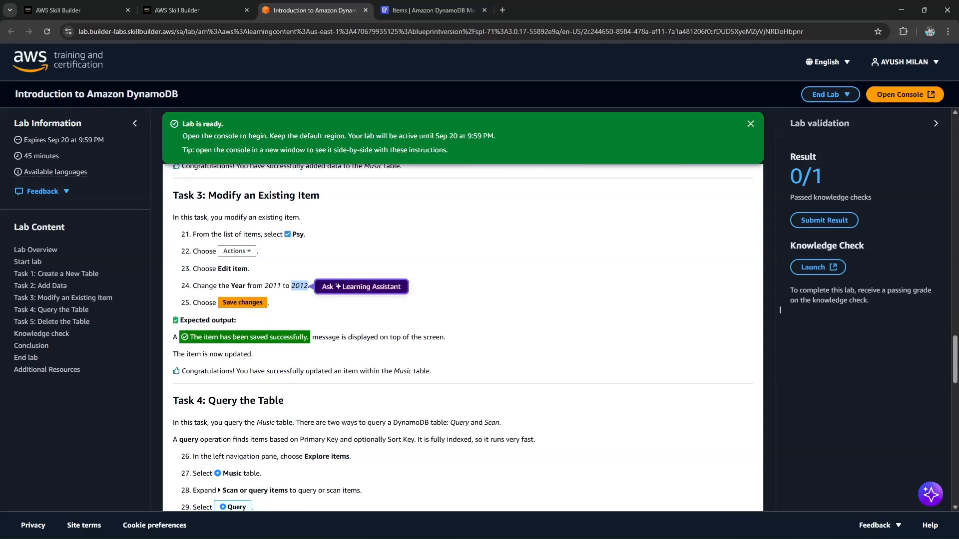
Select the Psy item in the Music table and open it for editing
key(ctrl+Tab)
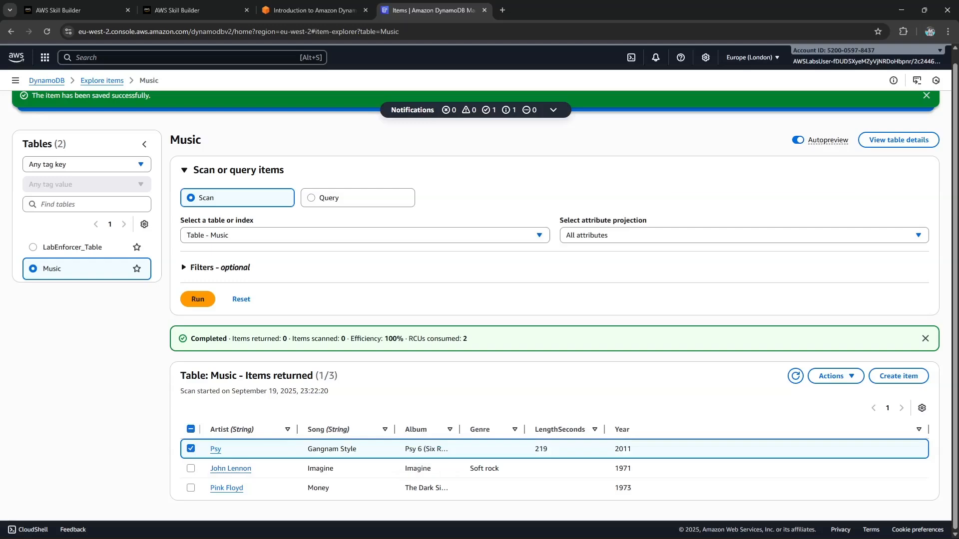
click(831, 376)
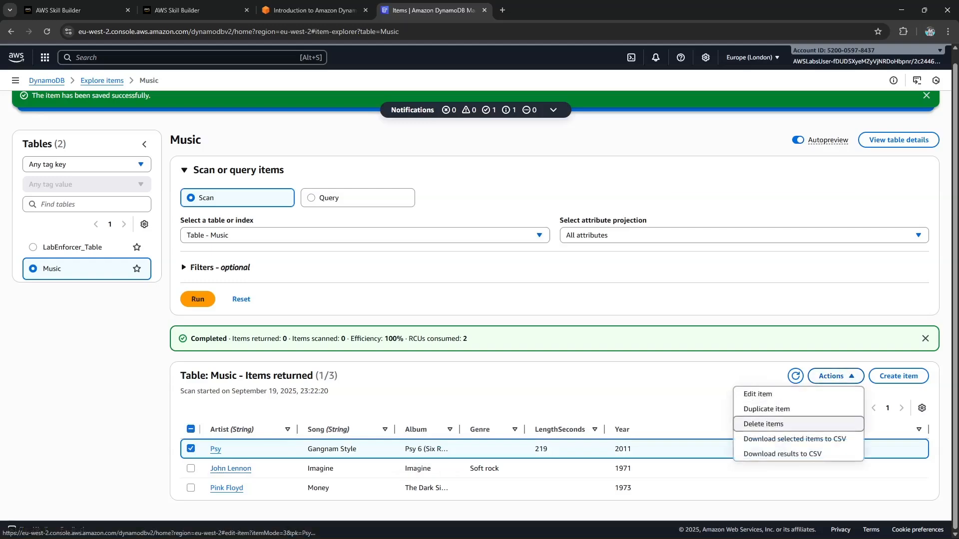
click(757, 394)
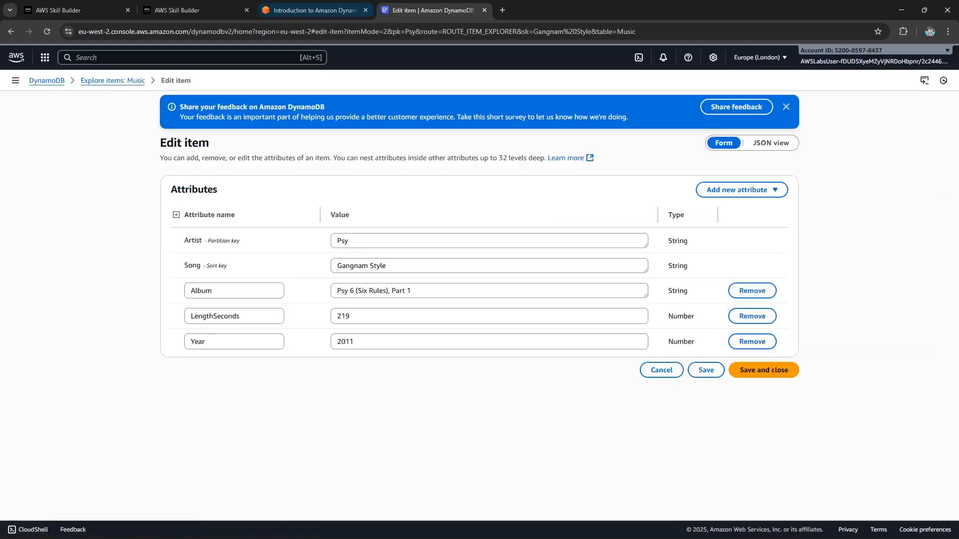
Set the Psy item's Year attribute to 2012, as given in the lab, and save the item
key(ctrl+shift+Tab)
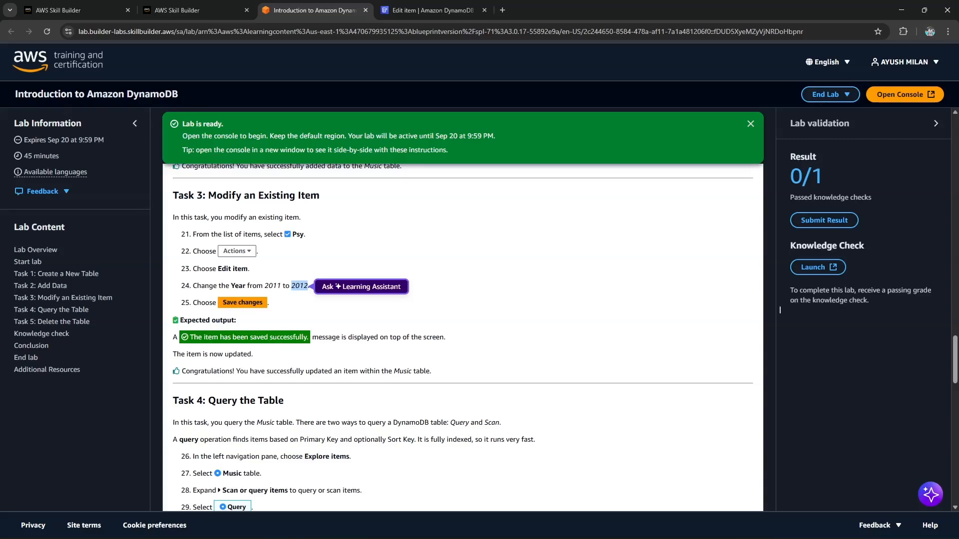
click(433, 10)
click(353, 342)
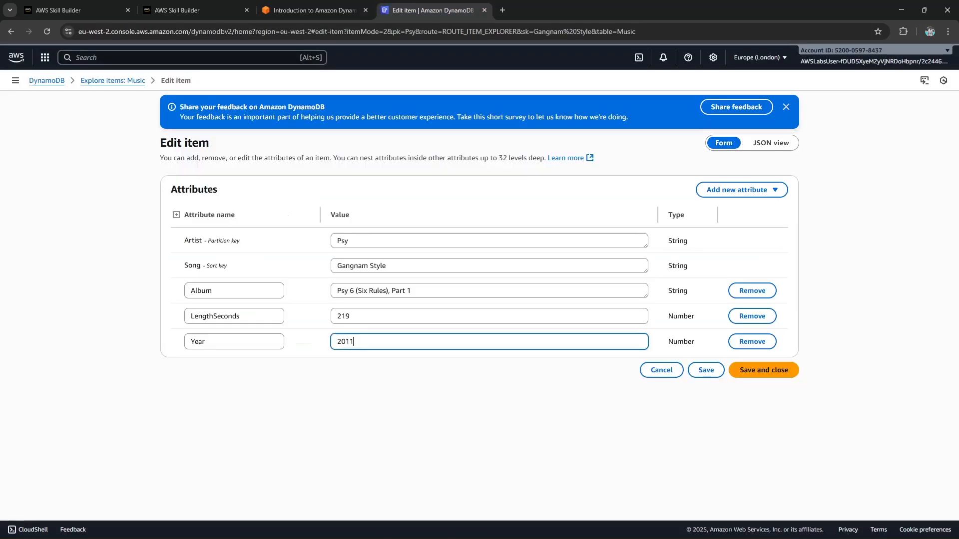
text(2)
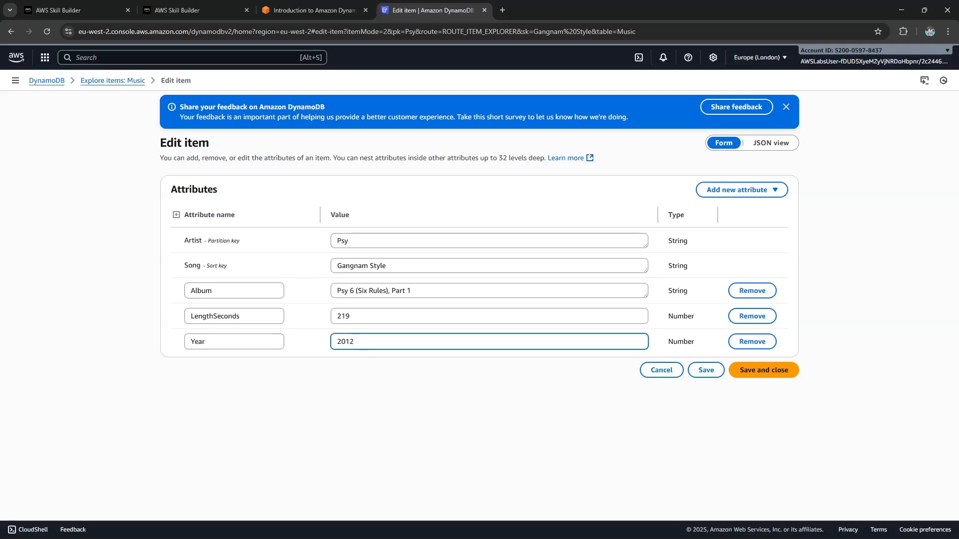
key(Return)
Check the edited Psy item against the lab's Task 3 and read the Task 4 instructions for querying the table
key(ctrl+shift+Tab)
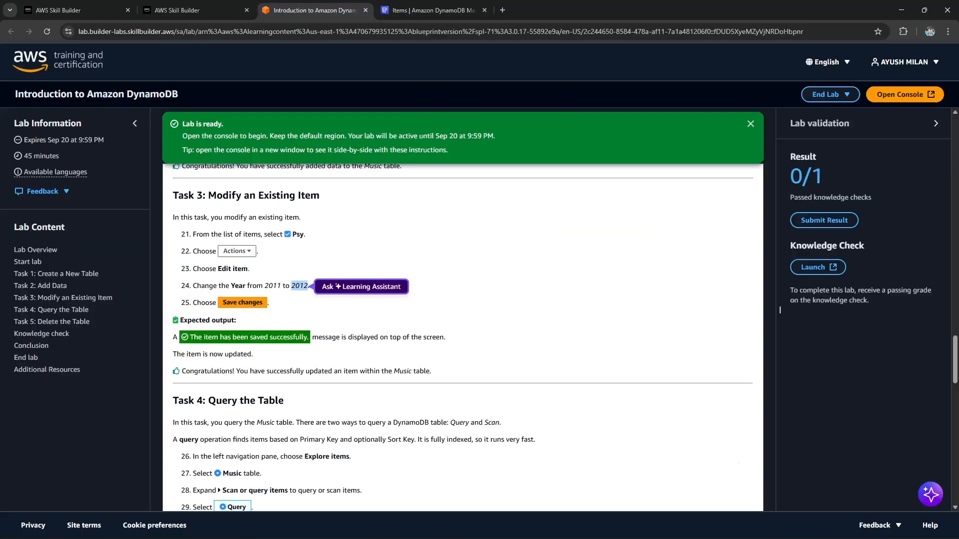
key(ctrl+Tab)
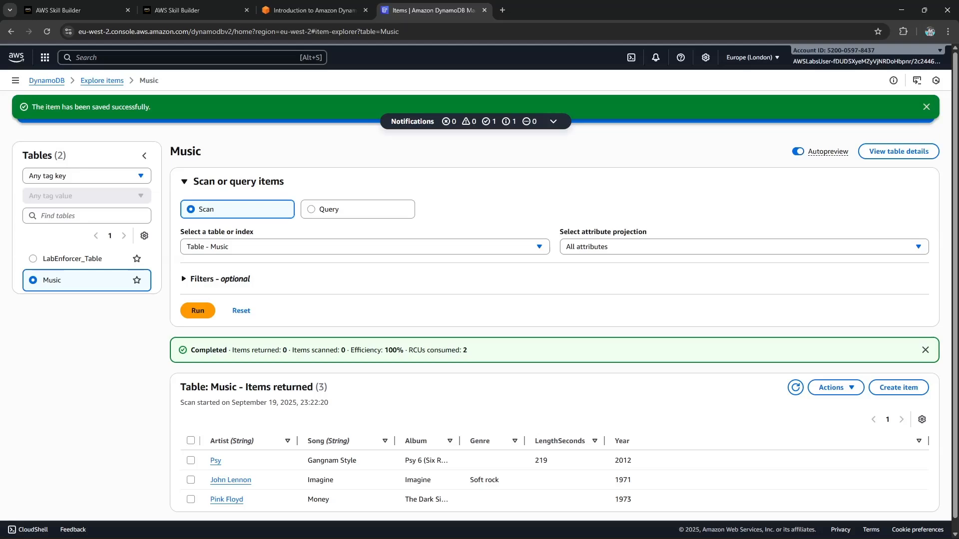
key(ctrl+shift+Tab)
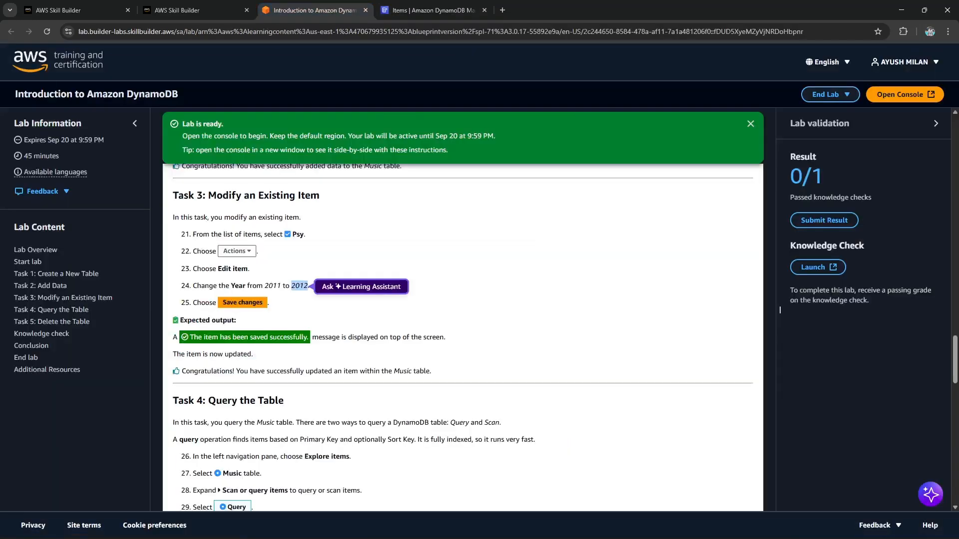
scroll(780, 310, down, 4)
scroll(780, 310, up, 6)
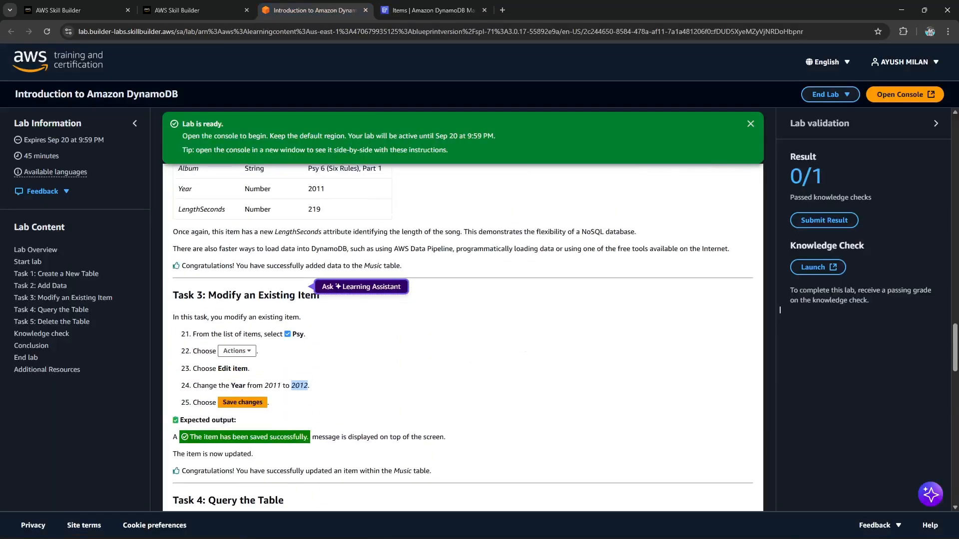
scroll(779, 310, down, 2)
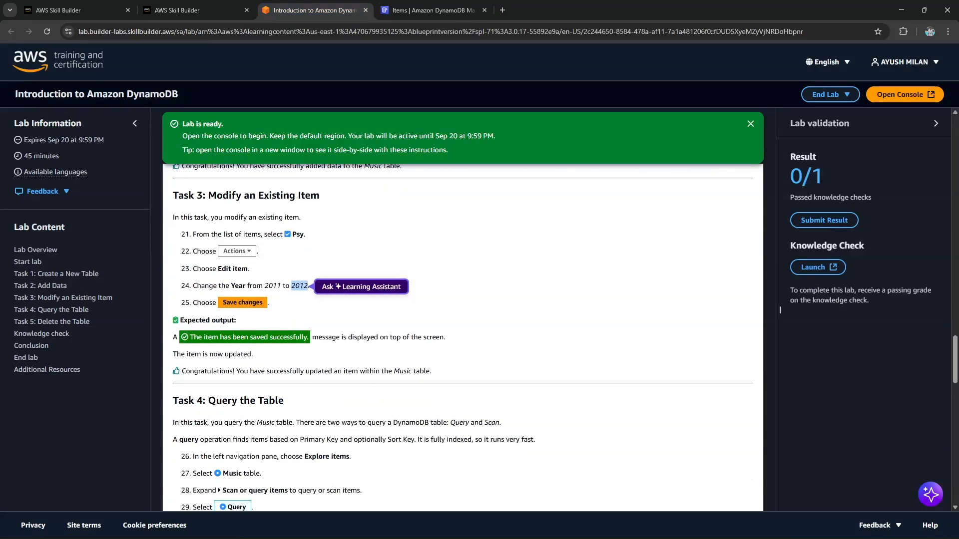
scroll(780, 309, down, 3)
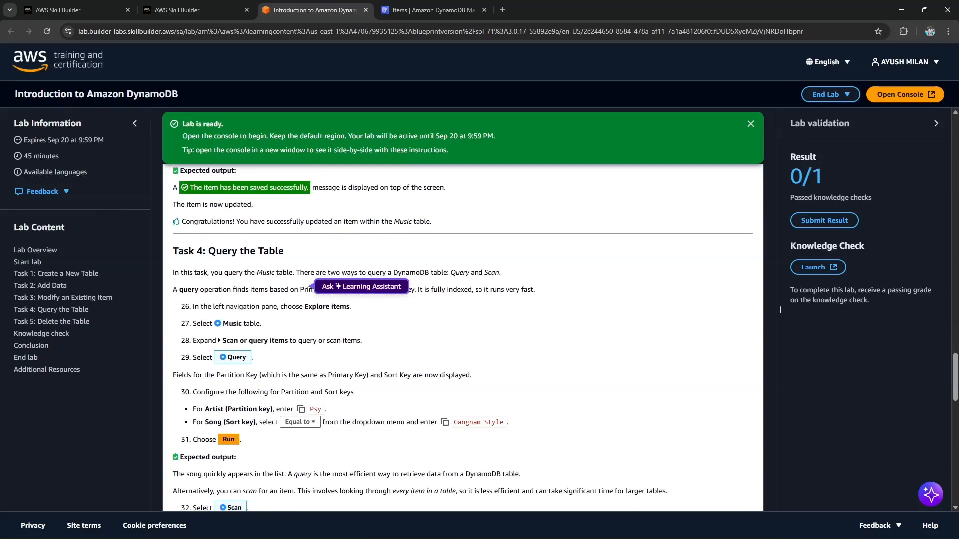
Switch the Music table's item explorer to Query mode, following the lab's Task 4 instructions
key(ctrl+Tab)
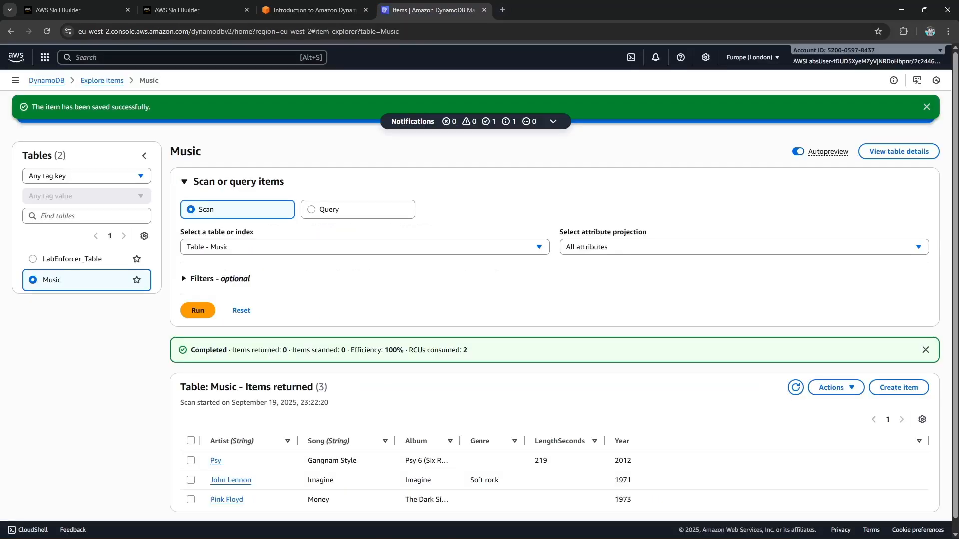
click(185, 181)
click(185, 182)
key(ctrl+shift+Tab)
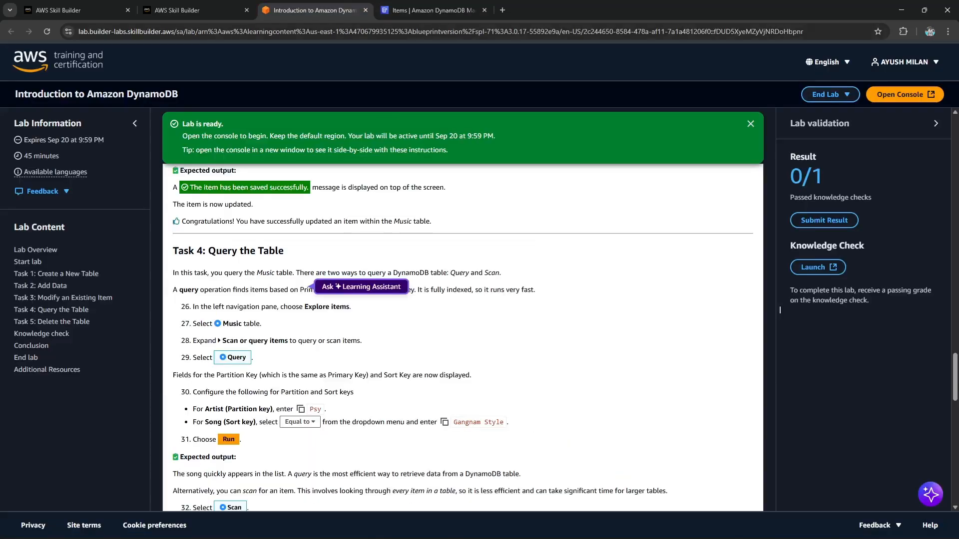
key(ctrl+Tab)
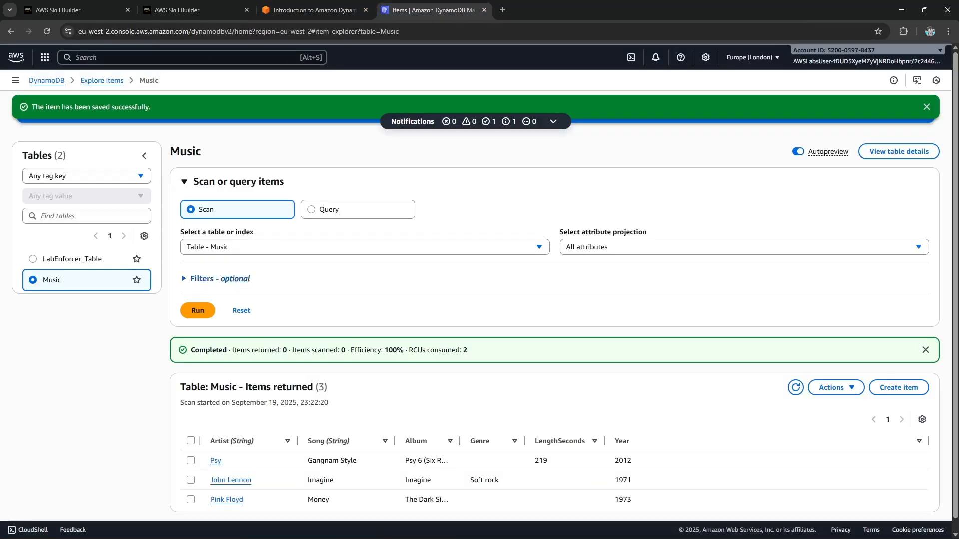
click(357, 209)
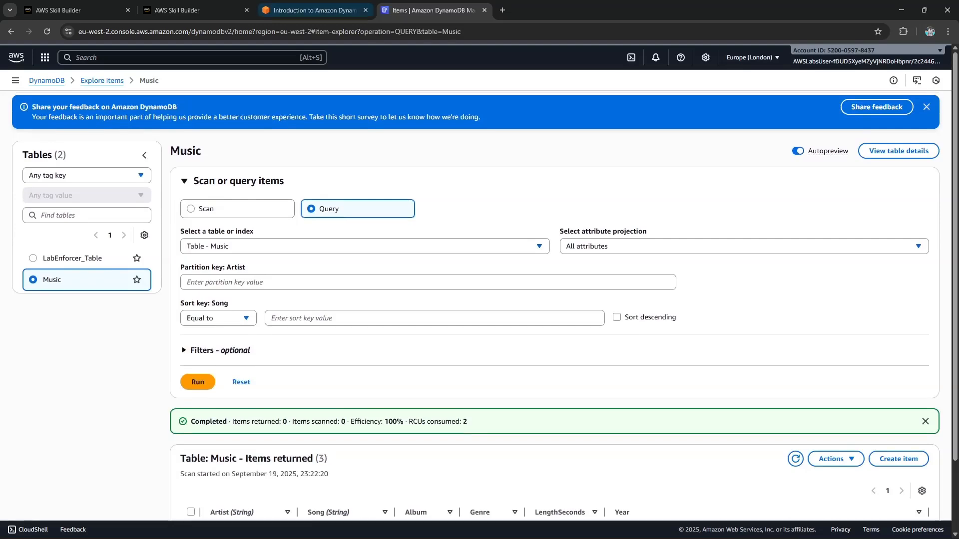
Compare the lab's Task 4 key instructions with the Artist partition key and Song sort key fields of the query
key(ctrl+shift+Tab)
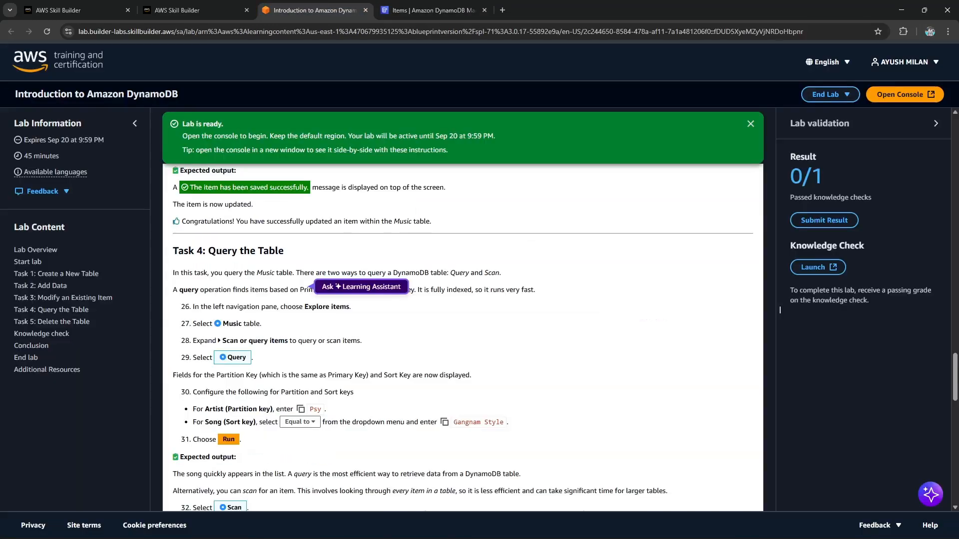
drag(226, 375, 471, 375)
click(525, 375)
click(432, 10)
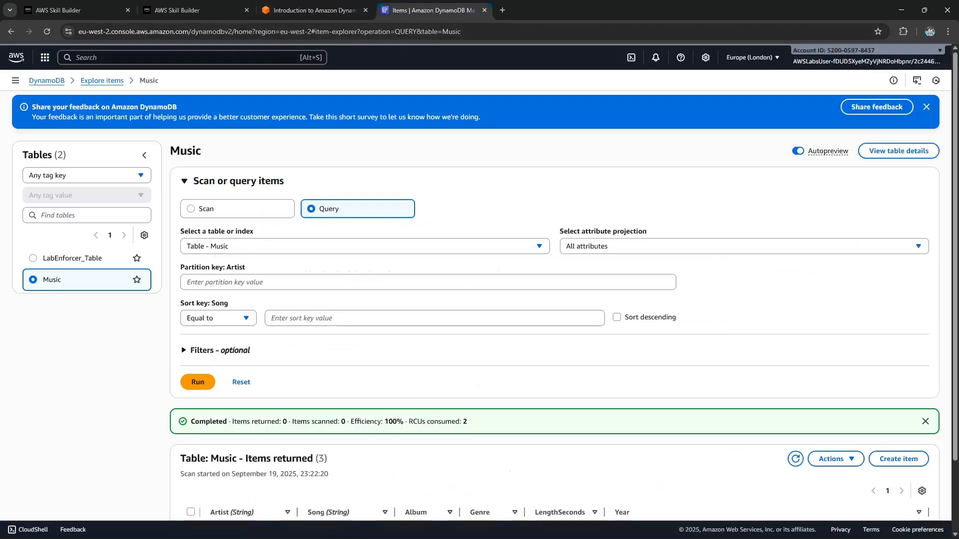
click(427, 282)
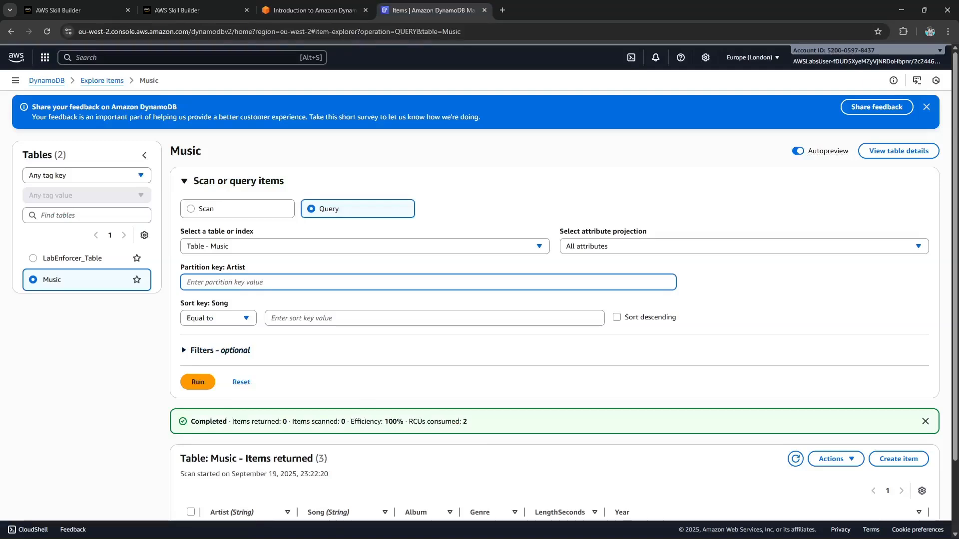
drag(245, 268, 205, 268)
drag(229, 304, 194, 303)
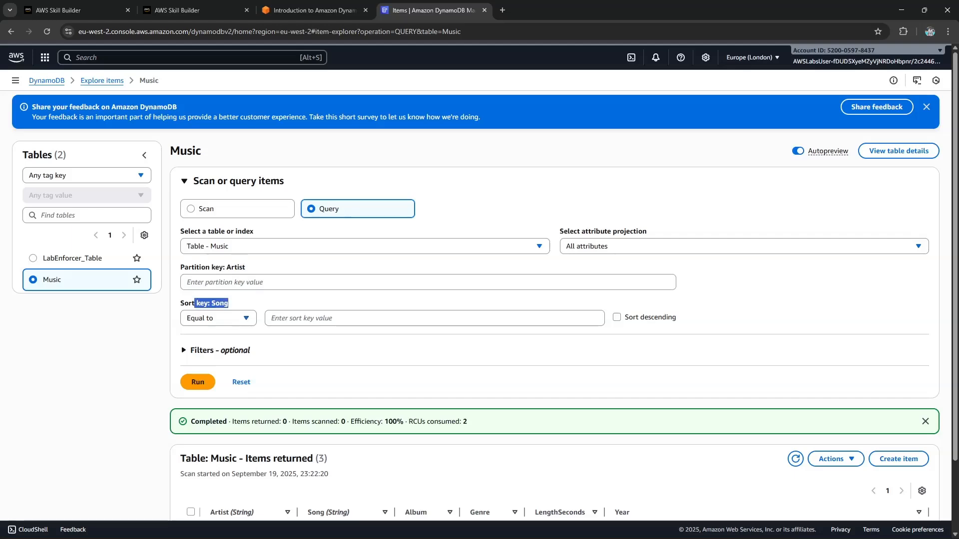
Close the Learning Assistant and set the query's Artist partition key to Psy, copied from the lab's Task 4 instructions
click(279, 301)
click(310, 10)
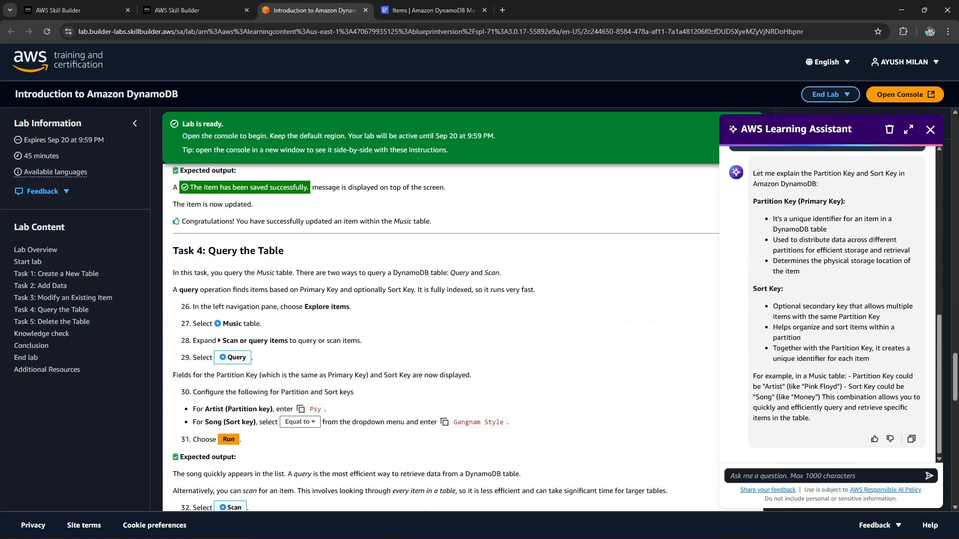
click(929, 130)
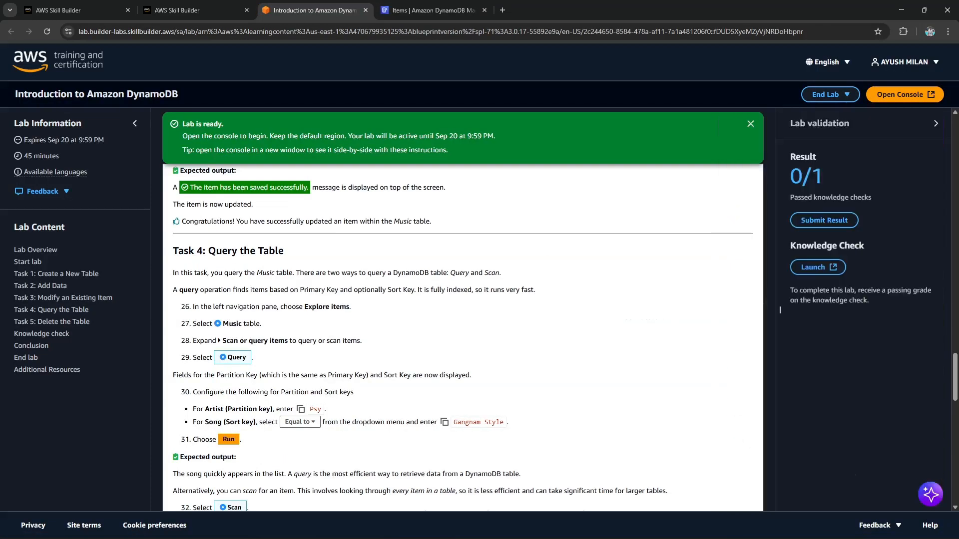
scroll(450, 325, down, 3)
click(301, 259)
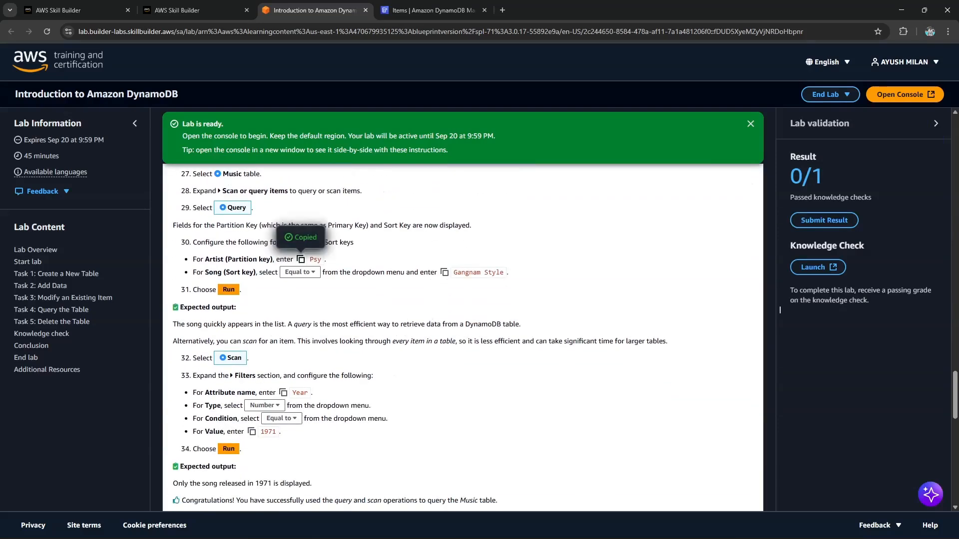
key(ctrl+Tab)
right_click(223, 283)
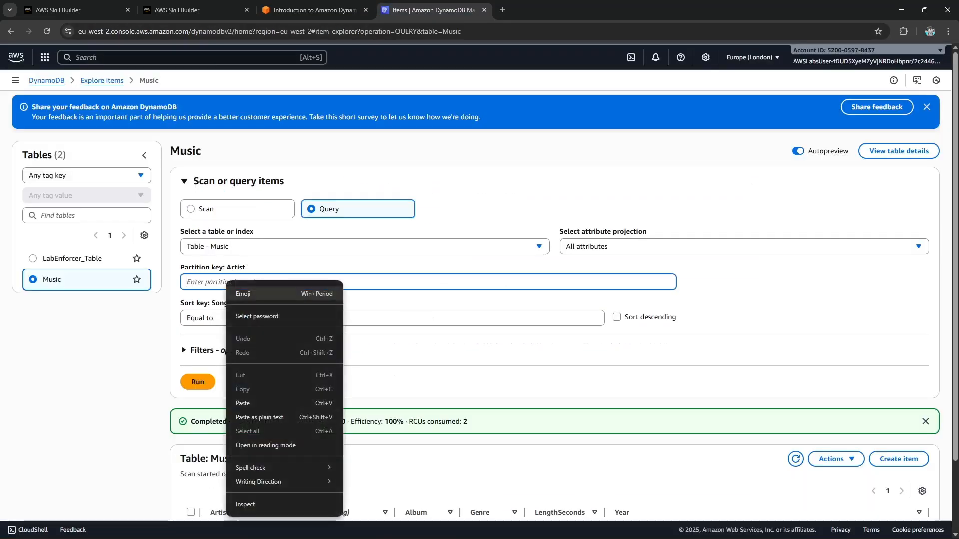
click(240, 398)
Set the Song sort key to Gangnam Style, copied from the lab instructions, and run the query on the Music table
key(ctrl+shift+Tab)
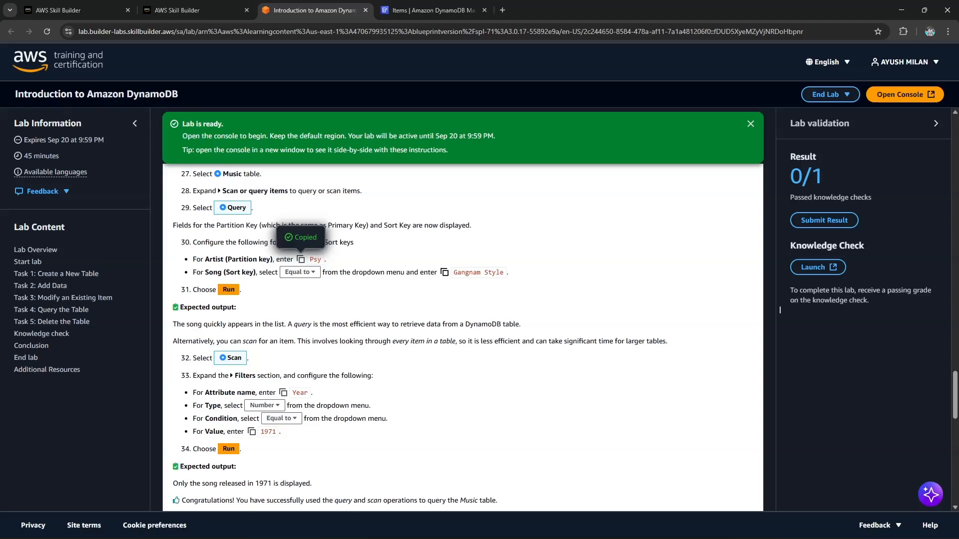
click(444, 272)
key(ctrl+Tab)
right_click(322, 317)
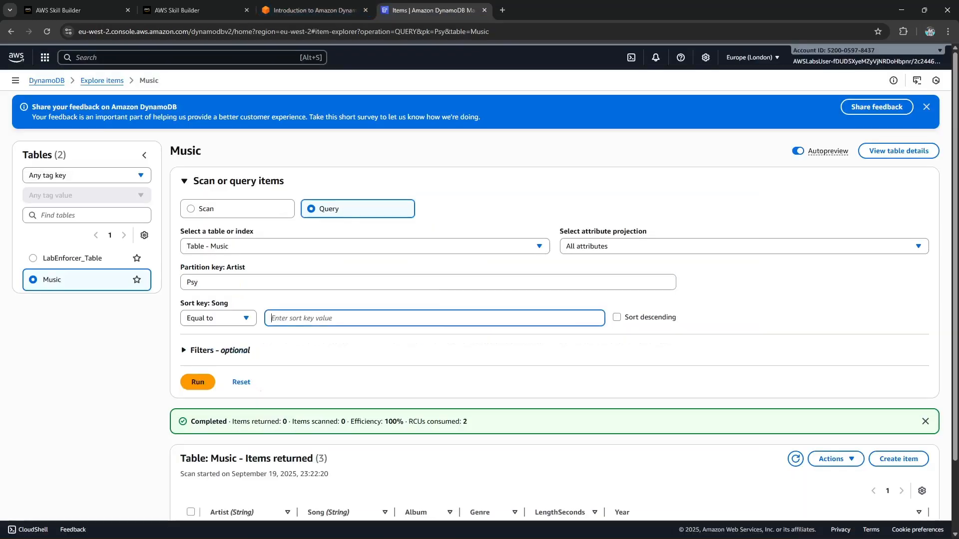
click(344, 202)
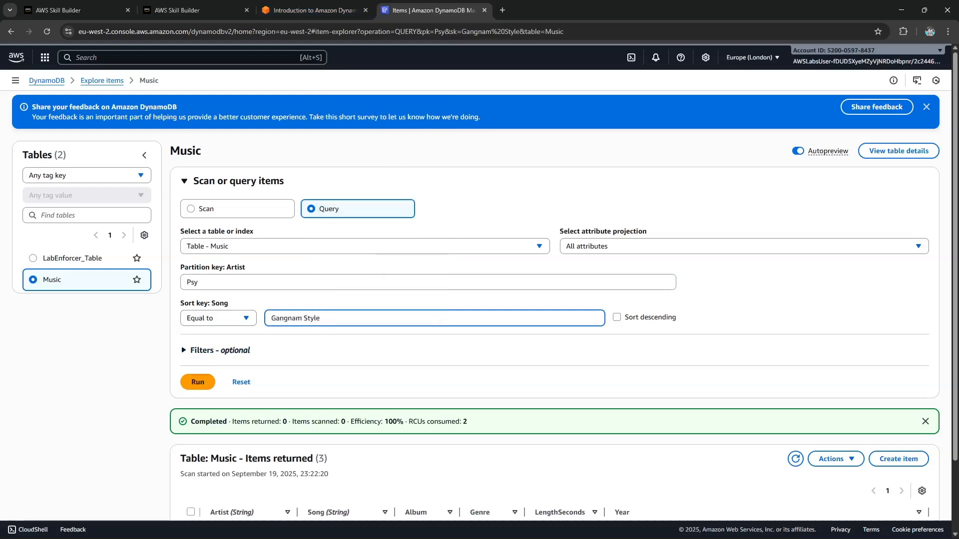
click(198, 382)
scroll(479, 319, down, 2)
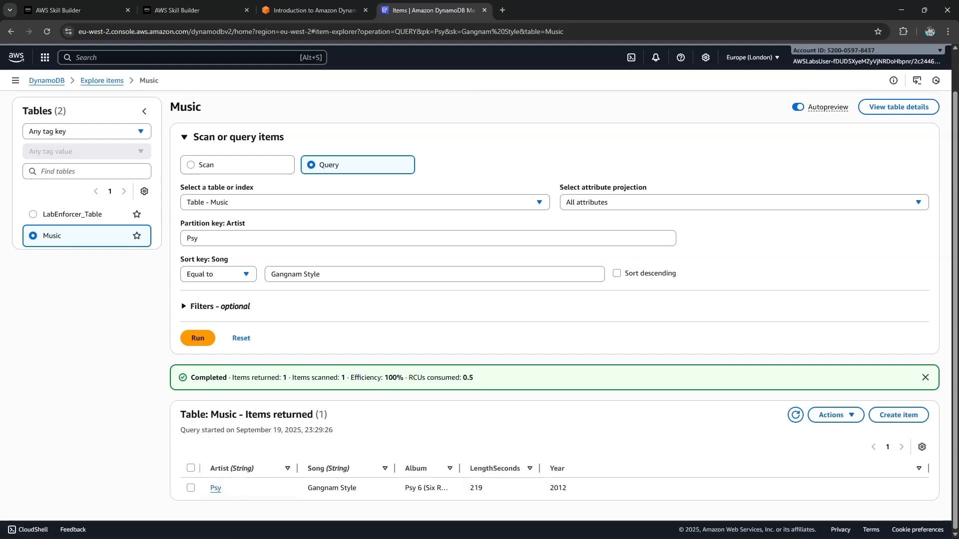
Read the lab's expected query output and switch the Music table's item explorer to Scan mode
click(316, 10)
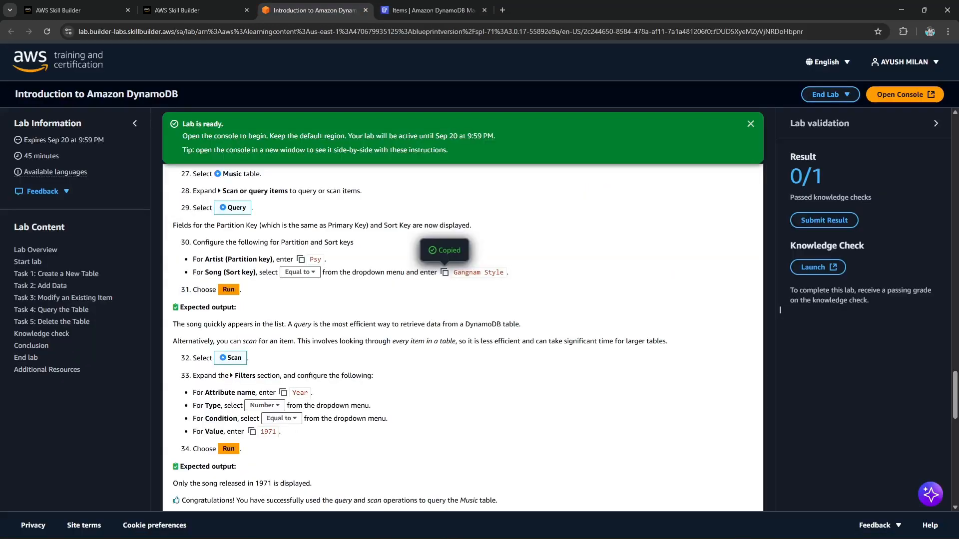
scroll(780, 310, down, 2)
drag(288, 225, 431, 225)
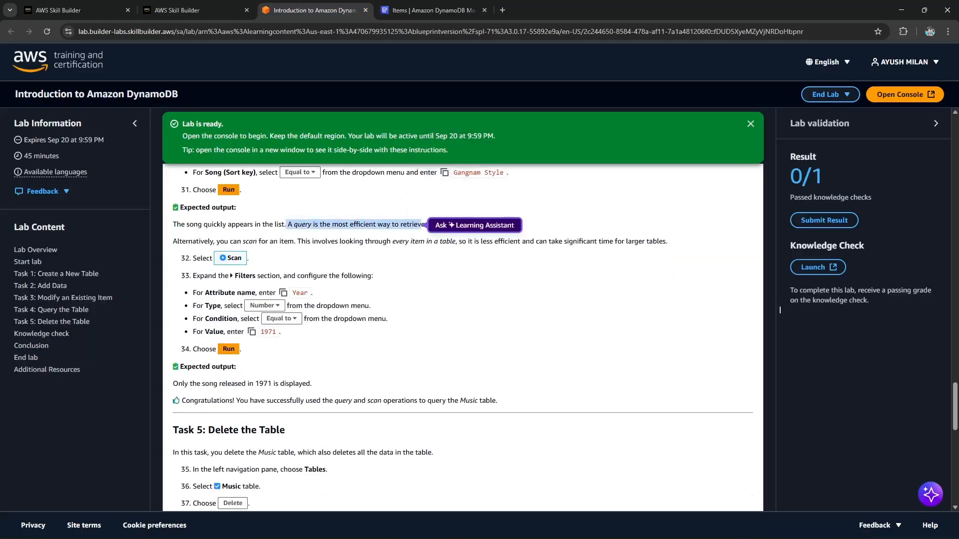
click(433, 10)
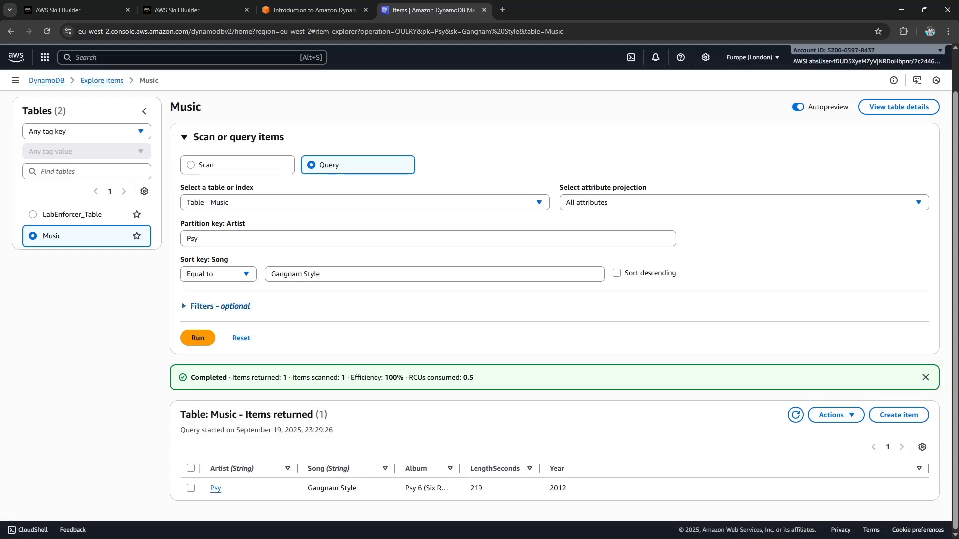
click(316, 10)
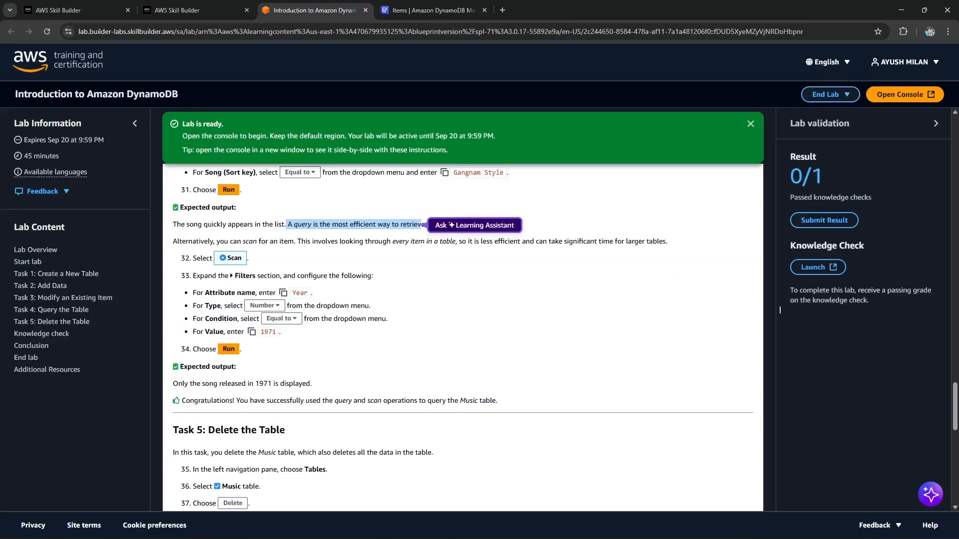
click(433, 10)
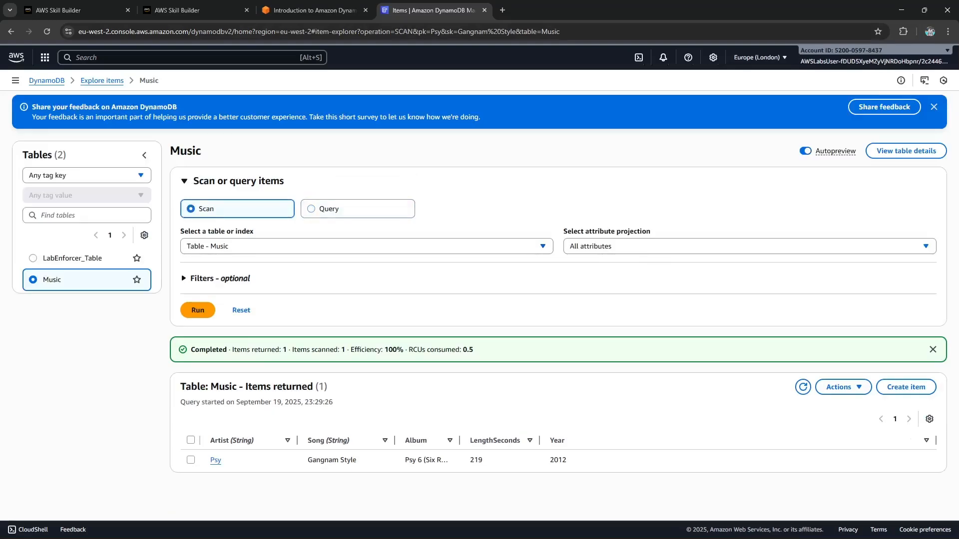
Read the lab's explanation of how scan differs from query and its filter instructions, comparing them with the scan form
click(315, 10)
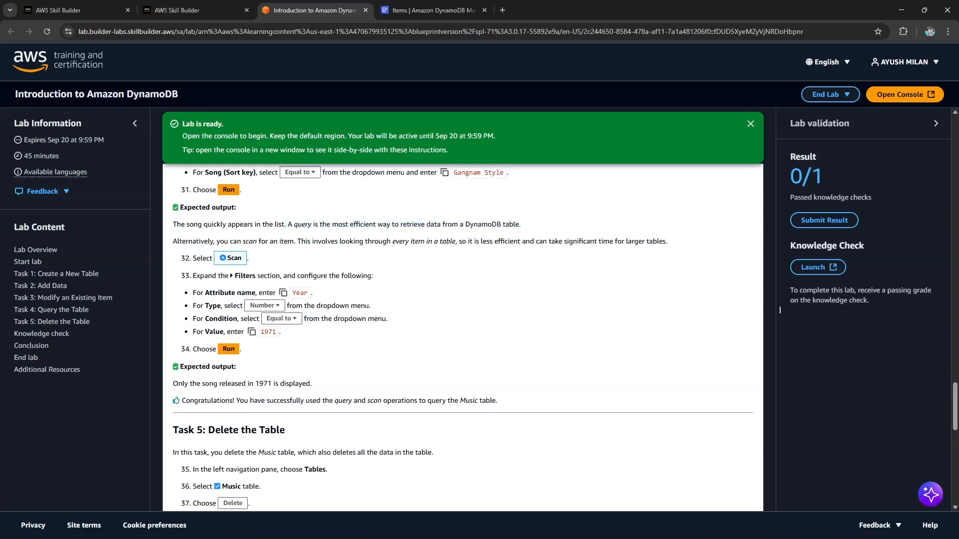
drag(467, 241, 668, 241)
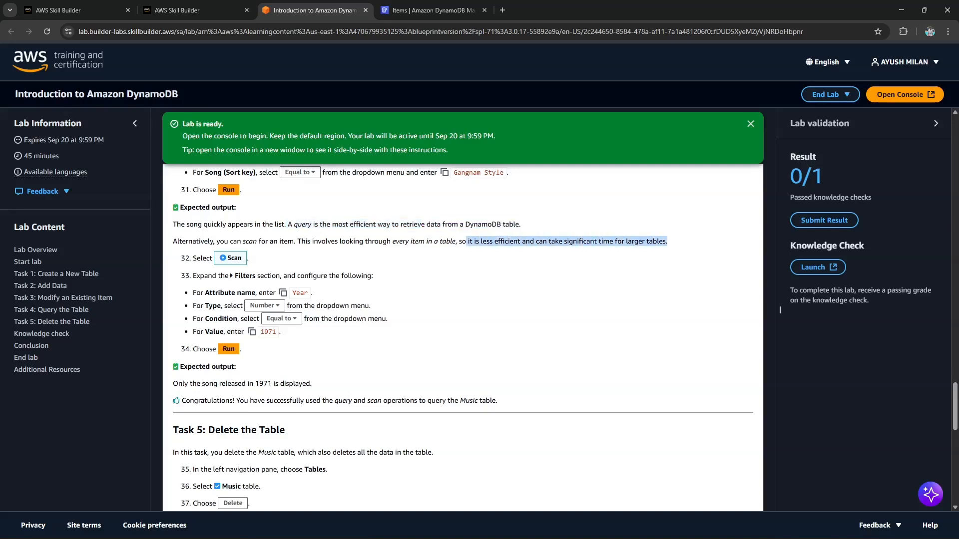
click(669, 242)
key(ctrl+Tab)
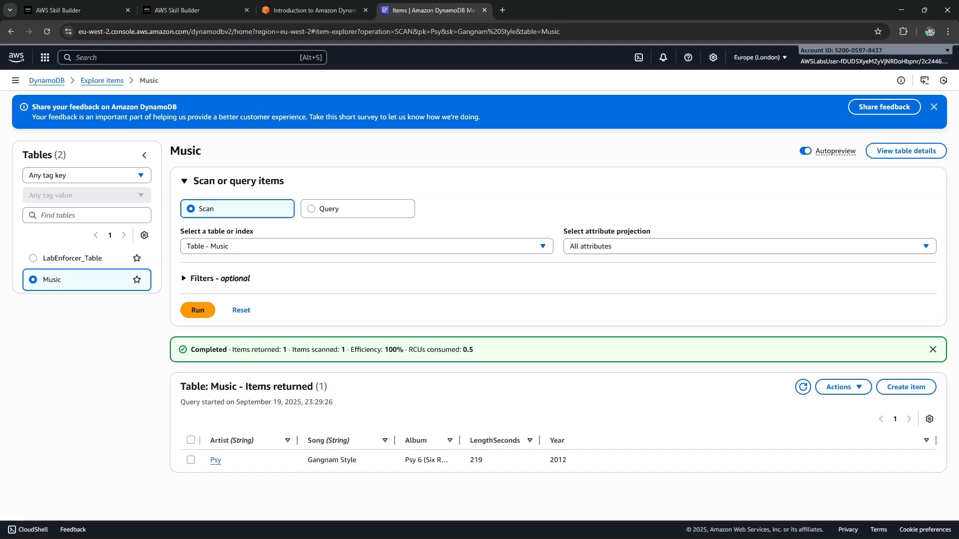
click(315, 10)
click(433, 10)
click(316, 10)
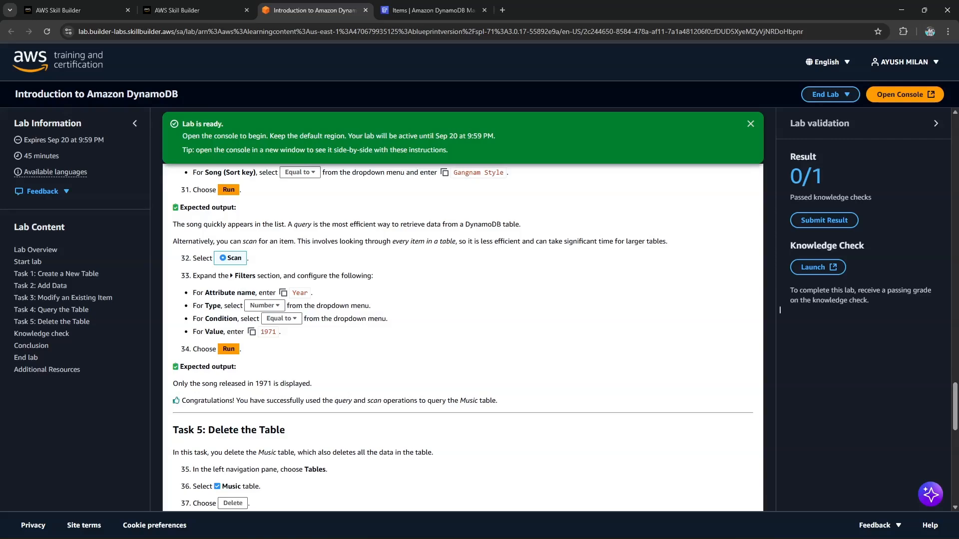
click(433, 10)
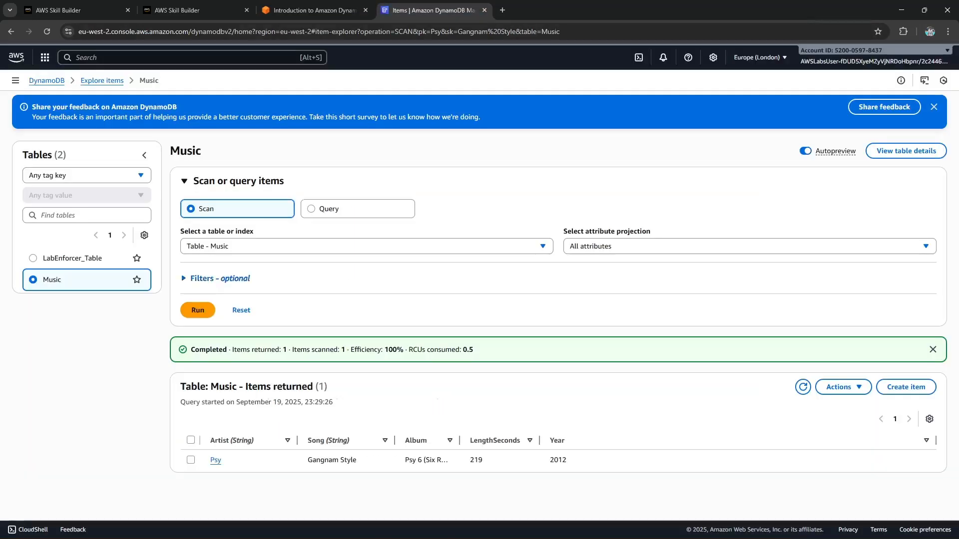
Expand the scan's filters and set the filter attribute name to Year, copied from the lab instructions
click(214, 278)
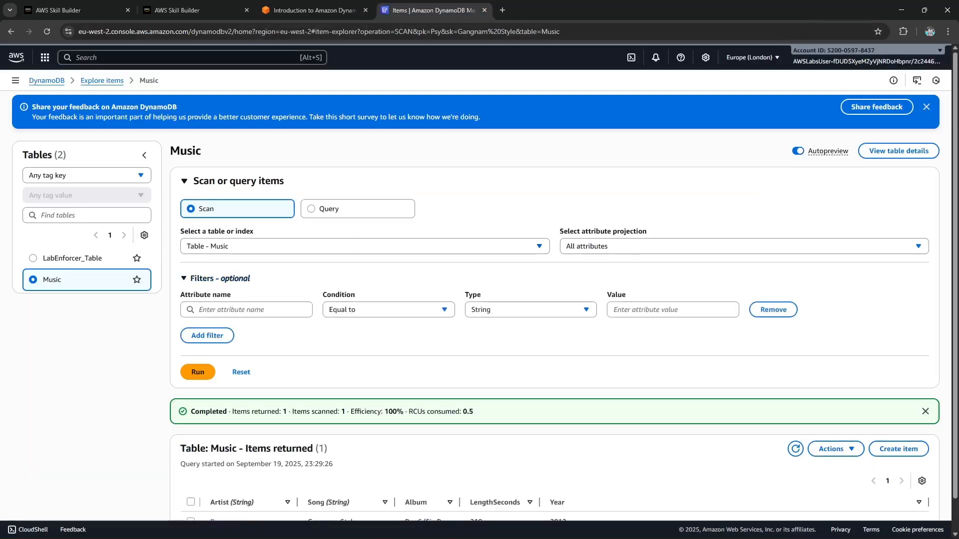
key(ctrl+shift+Tab)
click(283, 292)
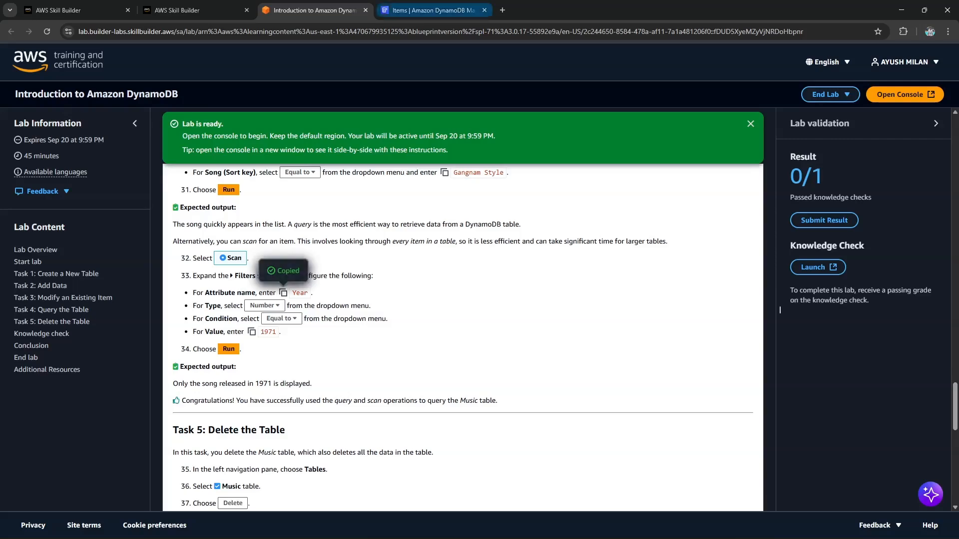
key(ctrl+Tab)
right_click(242, 310)
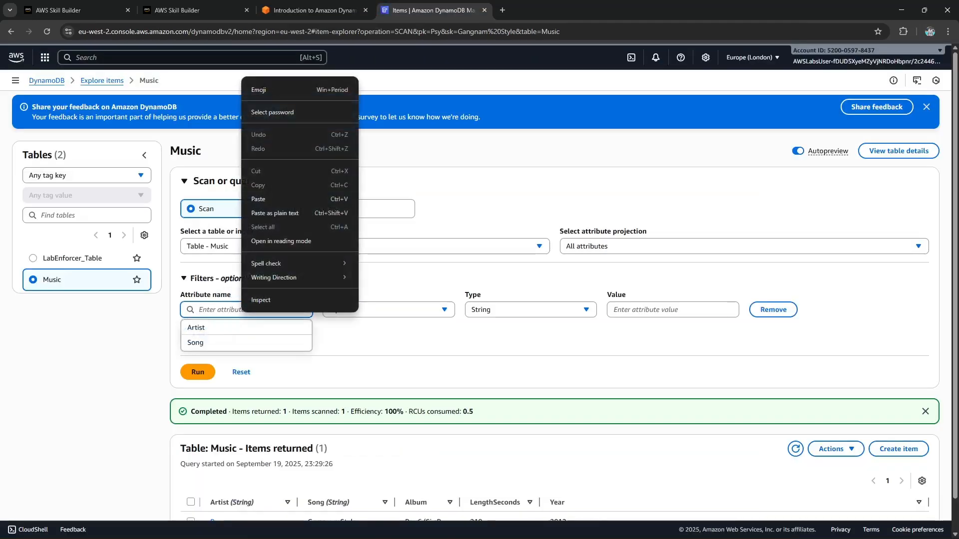
click(265, 199)
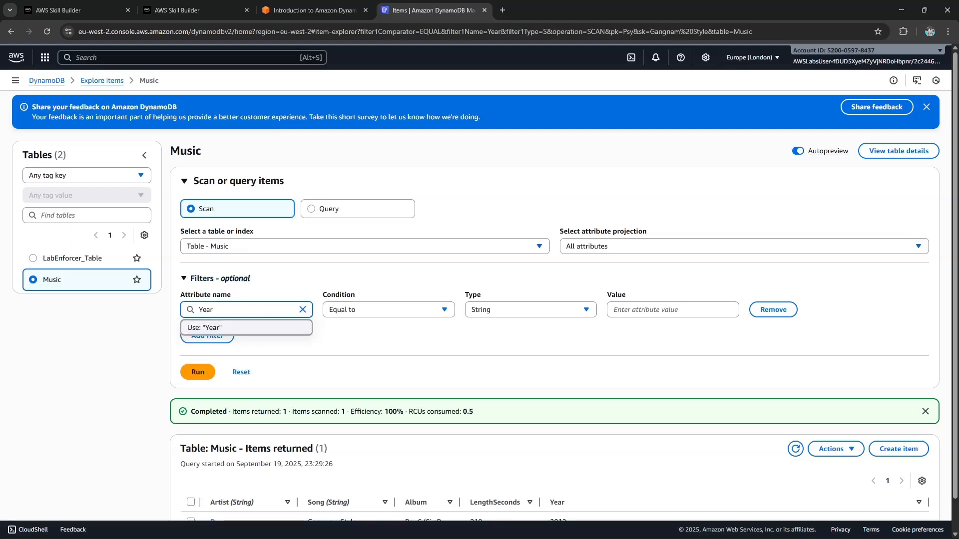
click(242, 327)
Set the Year filter's type to Number, as specified in the lab's Task 4
key(ctrl+shift+Tab)
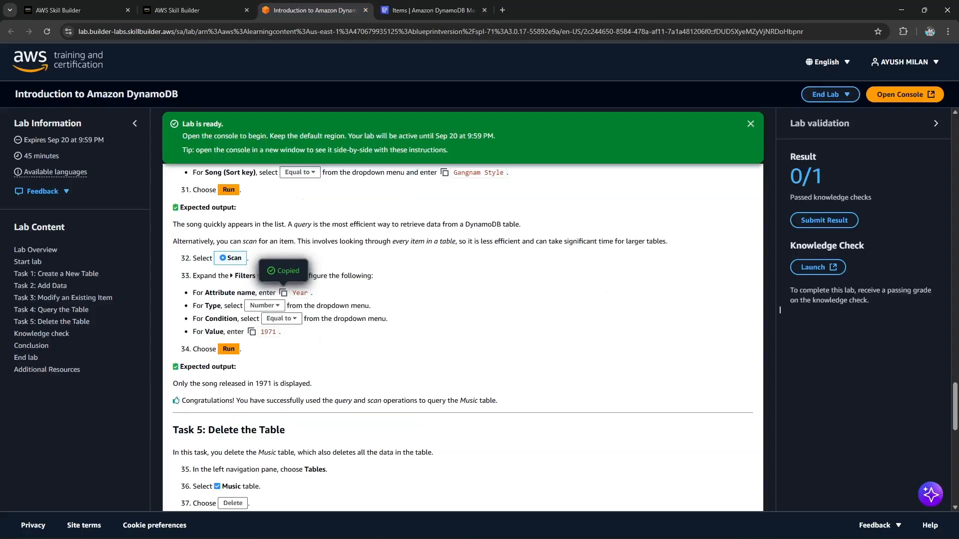
key(ctrl+Tab)
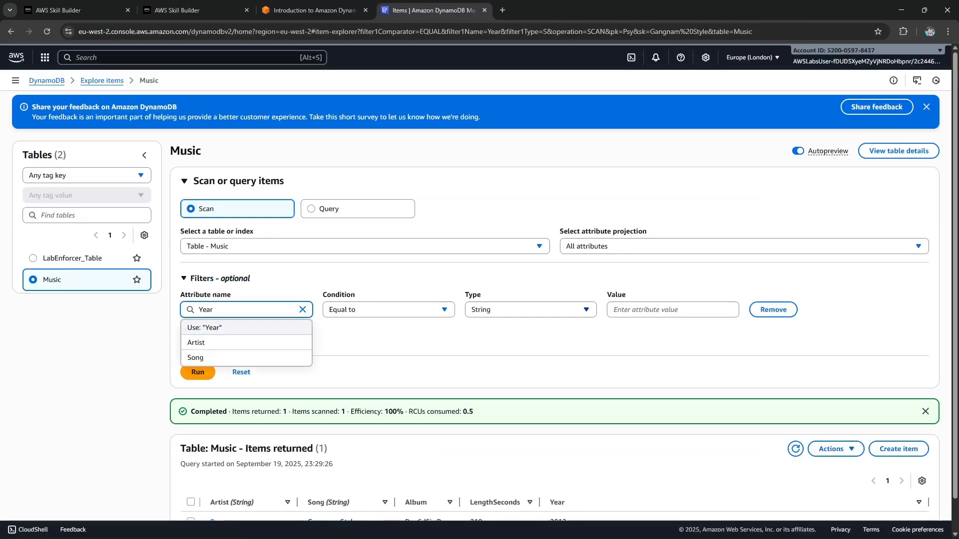
click(530, 310)
click(519, 342)
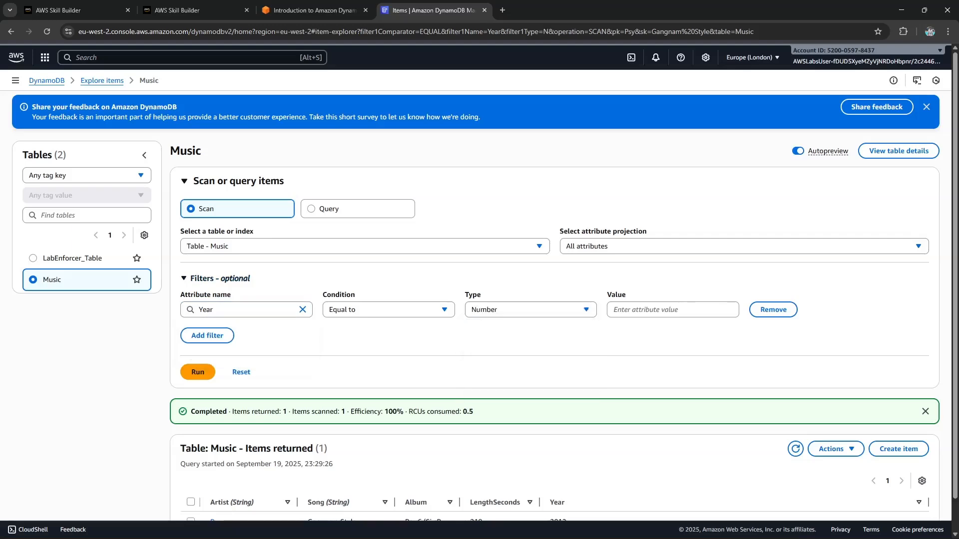
Set the Year filter's value to 1971 and run the scan on the Music table
key(ctrl+shift+Tab)
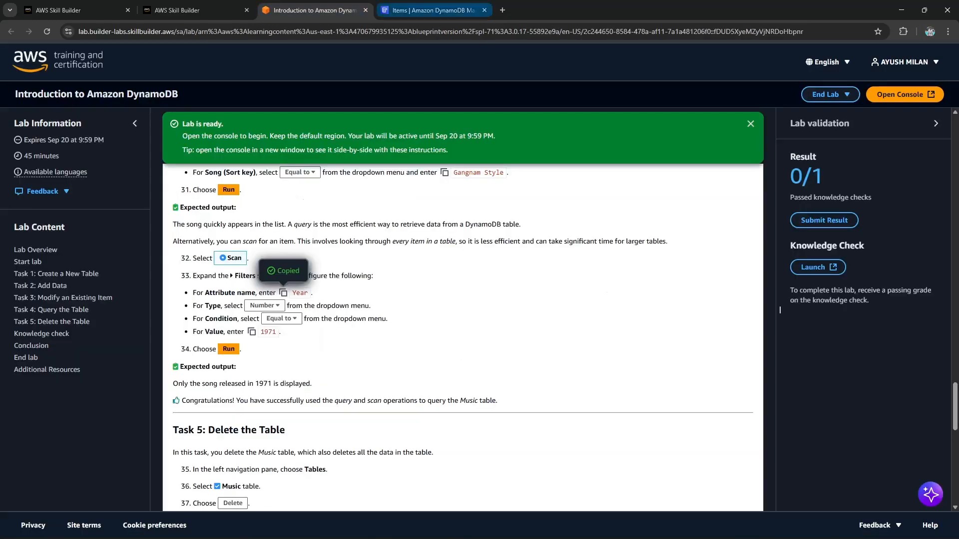
key(ctrl+Tab)
click(673, 310)
text(19)
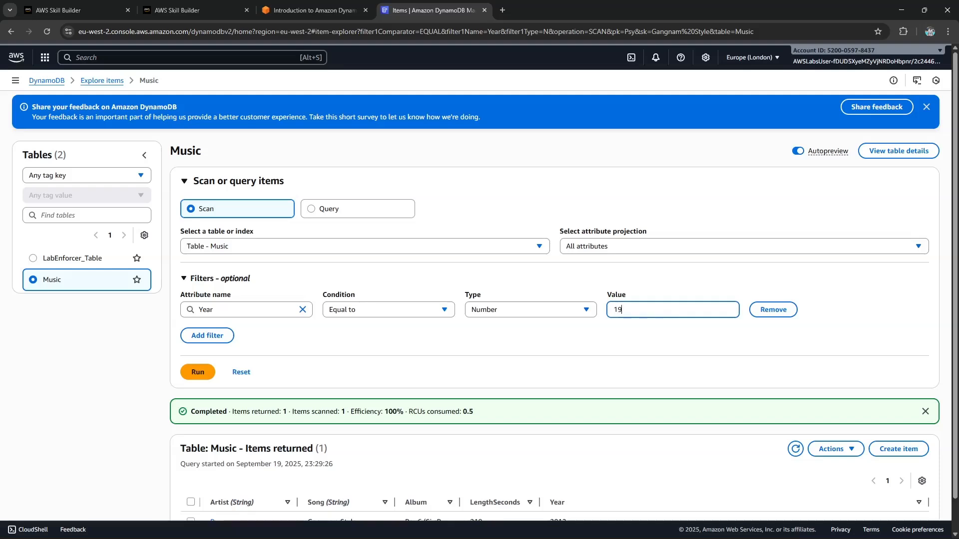
text(721)
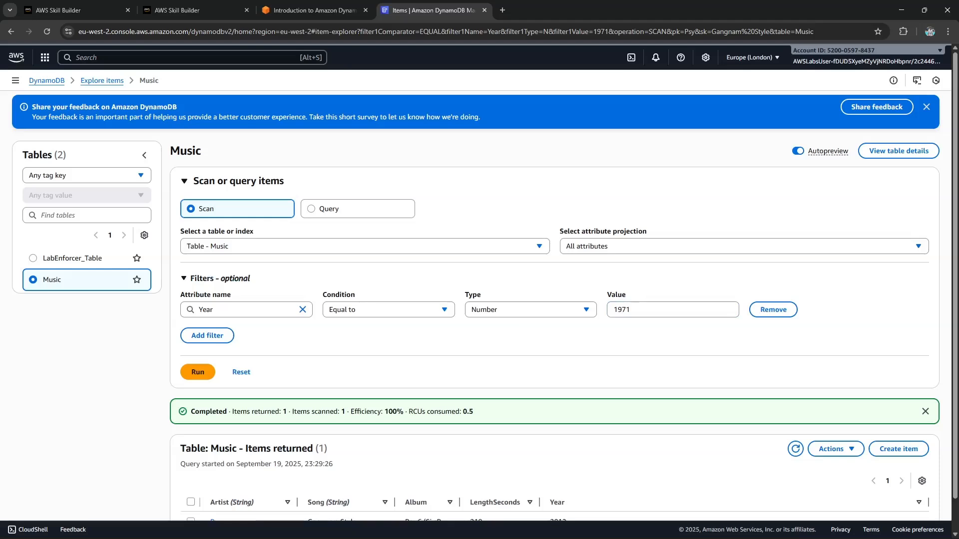
click(198, 373)
scroll(480, 319, down, 2)
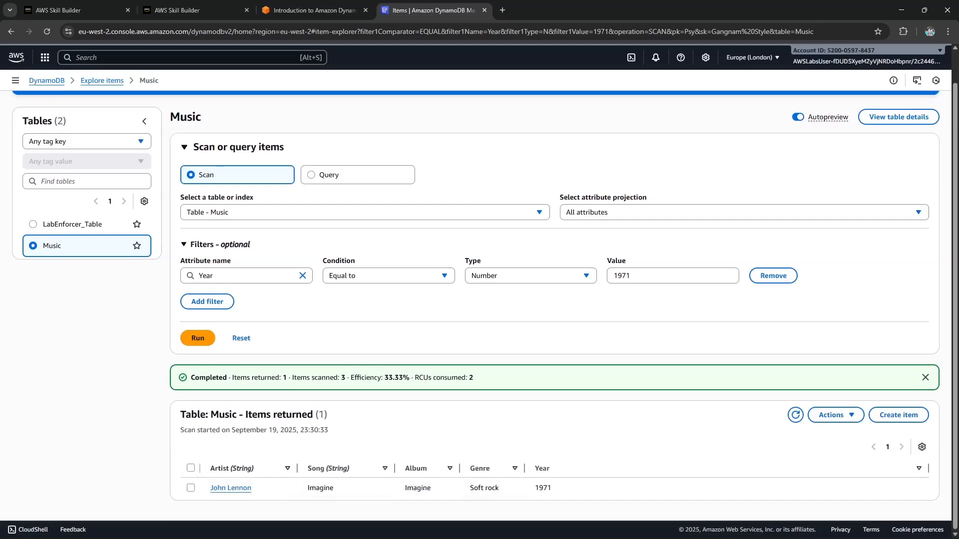
Compare the filtered scan's returned items with the lab's expected Task 4 output and look over the Task 5 instructions
click(315, 10)
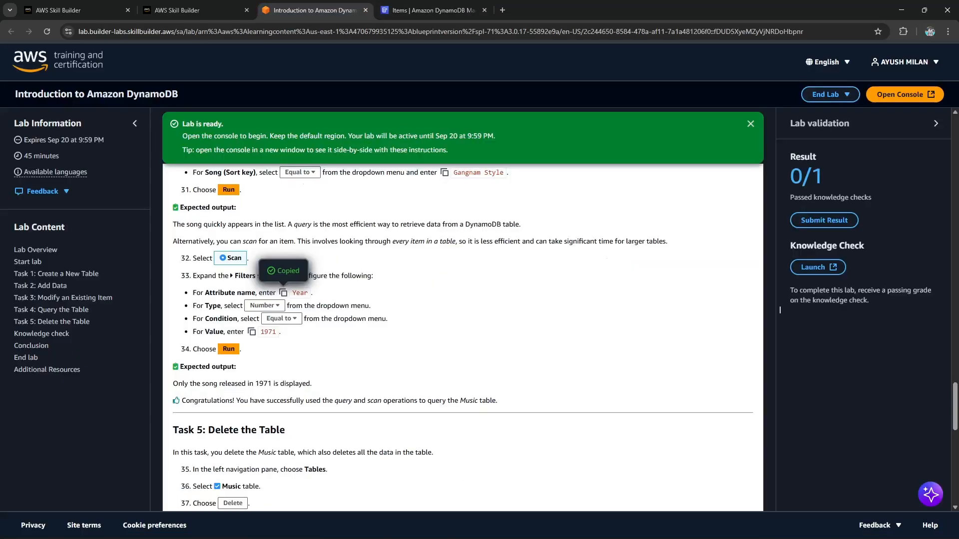
scroll(780, 310, down, 1)
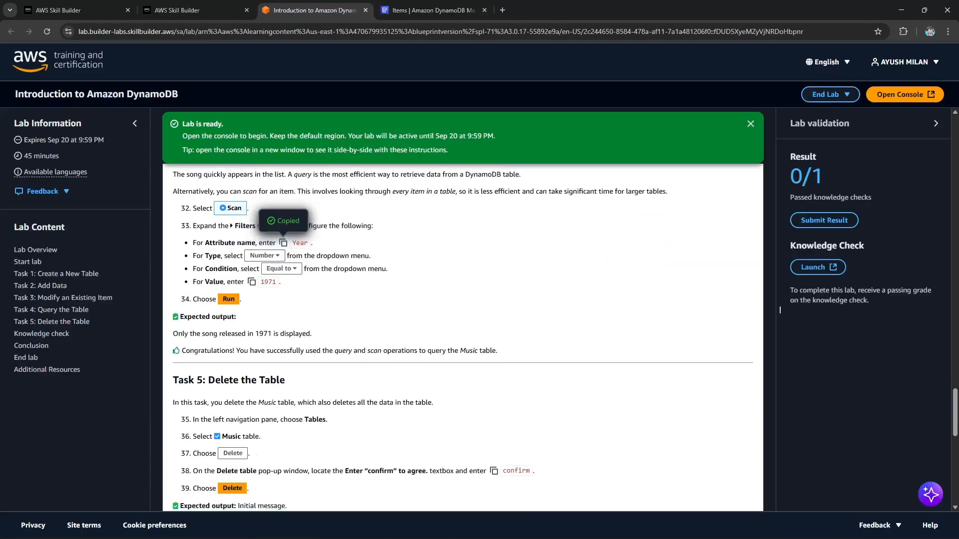
drag(239, 334, 322, 351)
scroll(322, 350, up, 2)
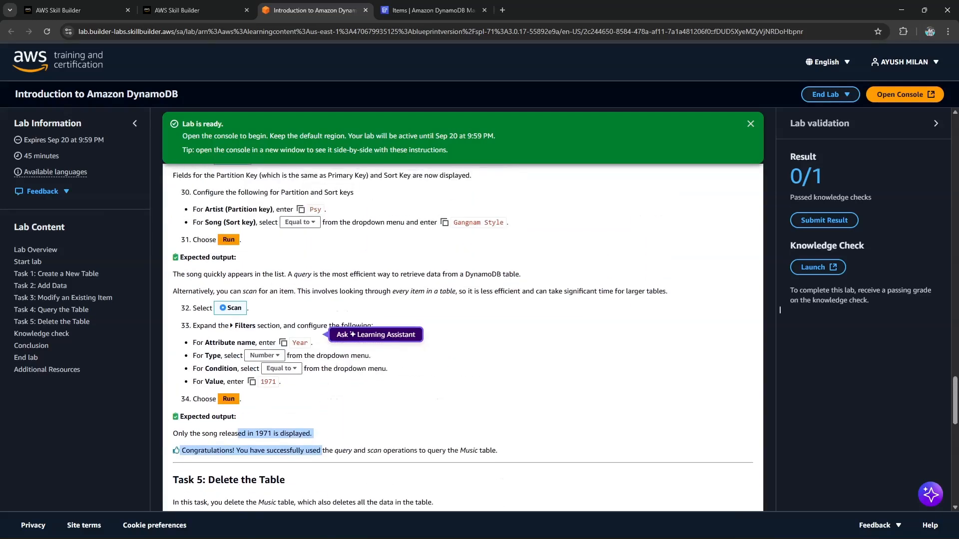
scroll(780, 310, down, 4)
scroll(780, 310, up, 1)
key(ctrl+Tab)
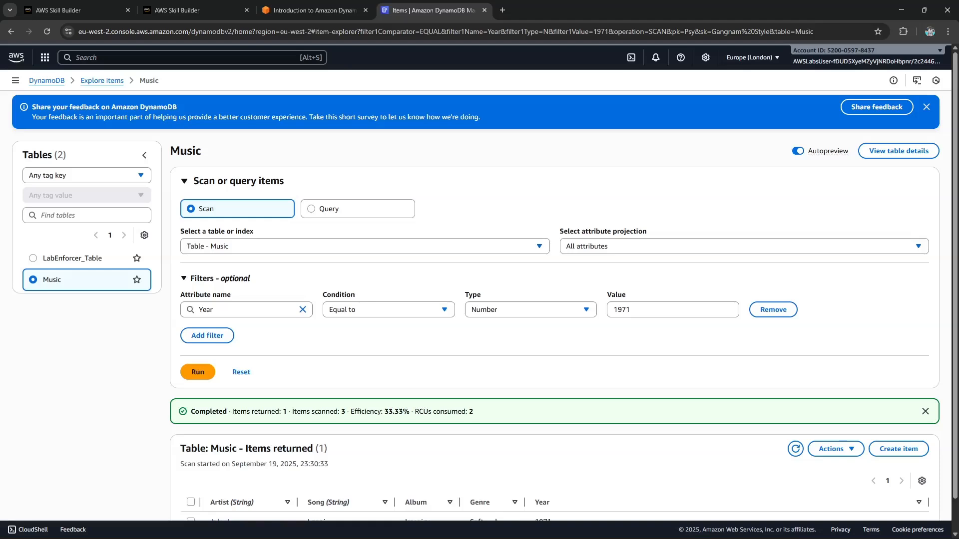
scroll(480, 299, down, 1)
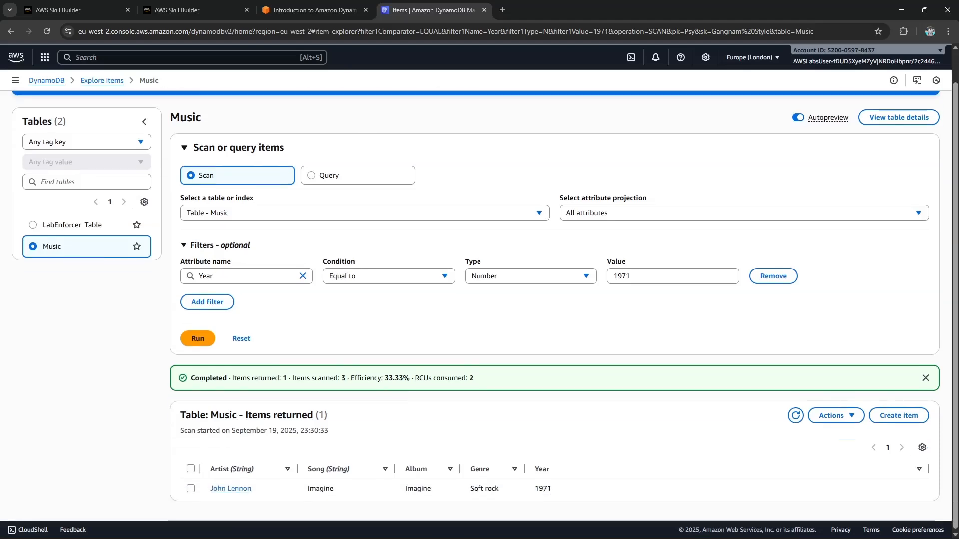
drag(315, 415, 327, 415)
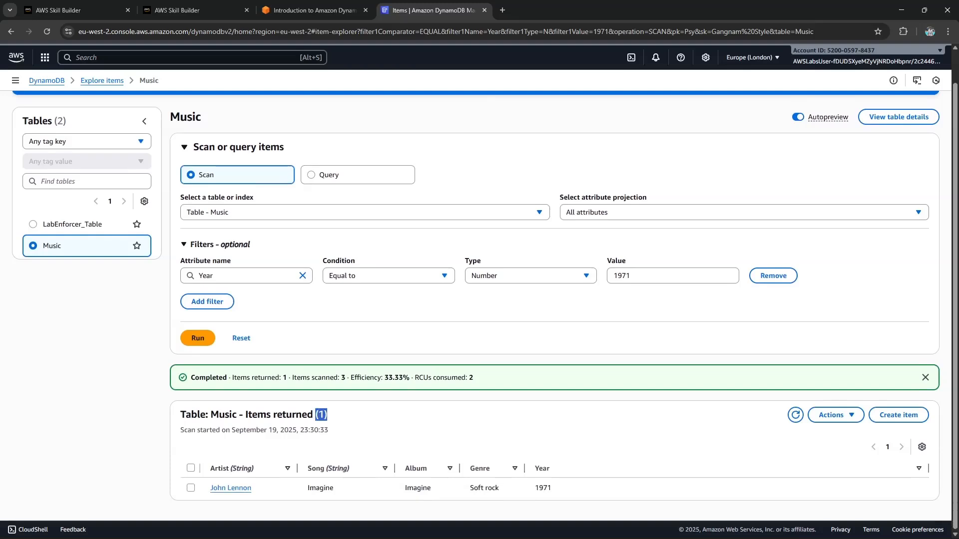
Review the lab's Task 5 instructions for deleting the Music table, checking them against the DynamoDB console
click(327, 415)
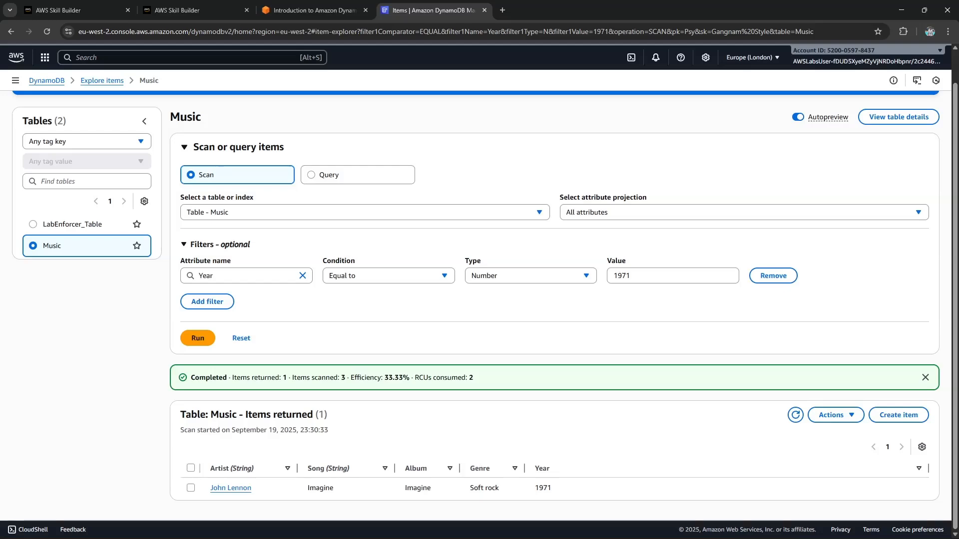
click(310, 10)
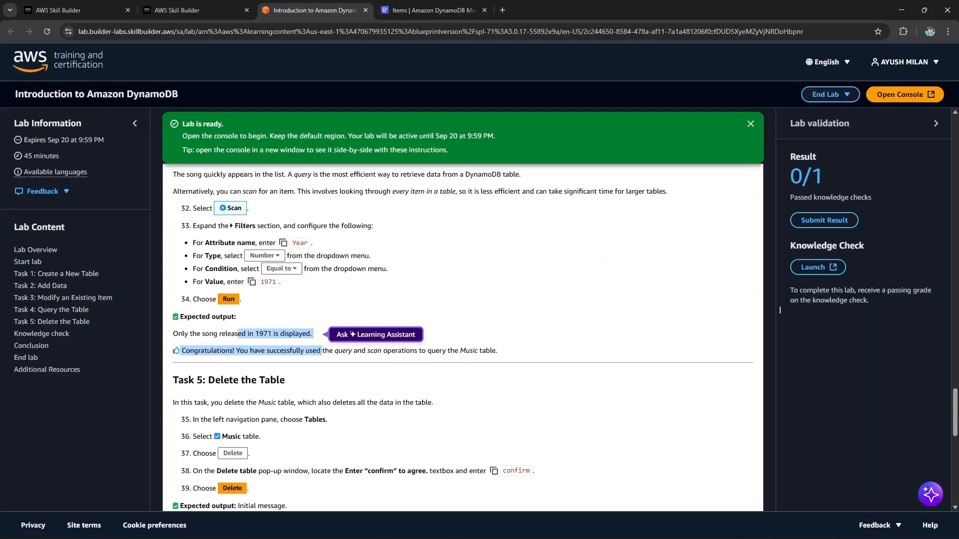
scroll(779, 309, down, 2)
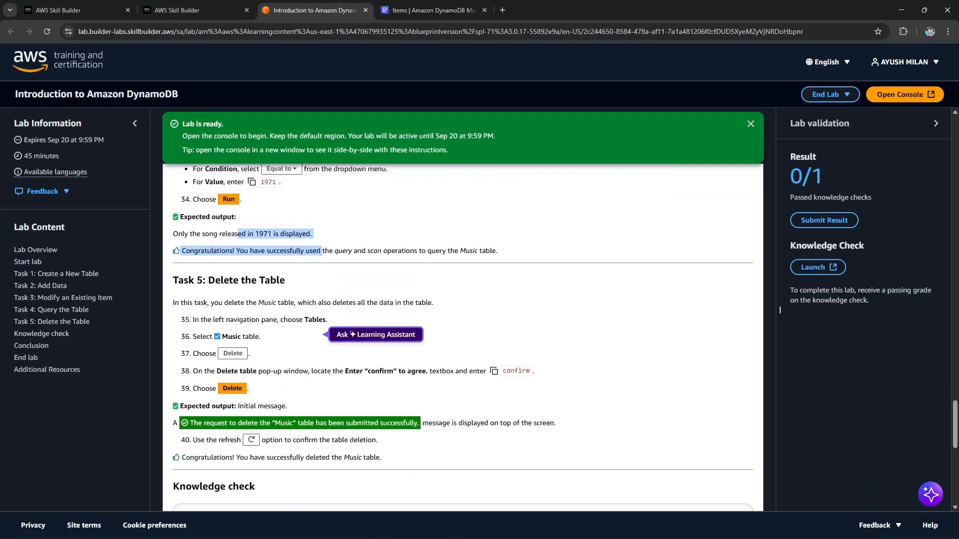
scroll(780, 309, up, 5)
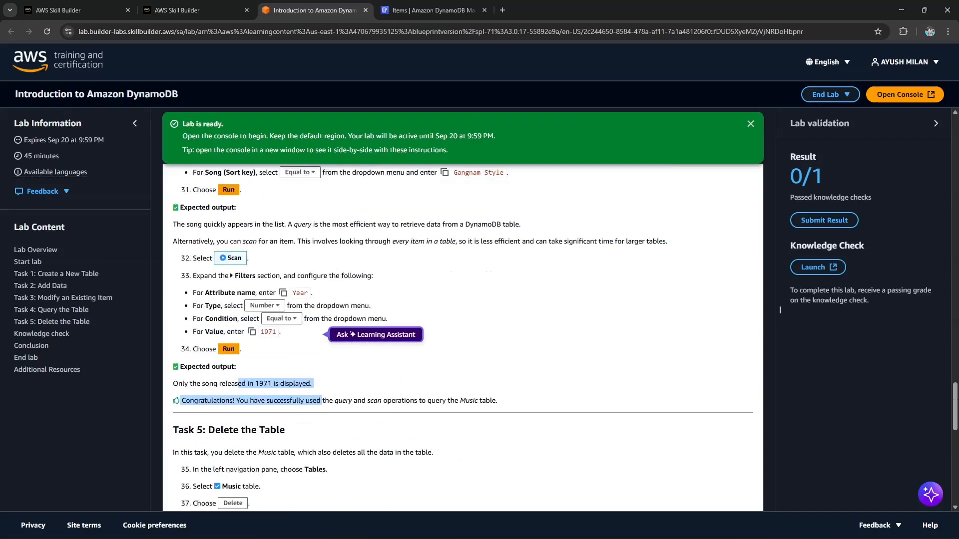
scroll(780, 310, down, 4)
drag(224, 280, 327, 303)
click(780, 310)
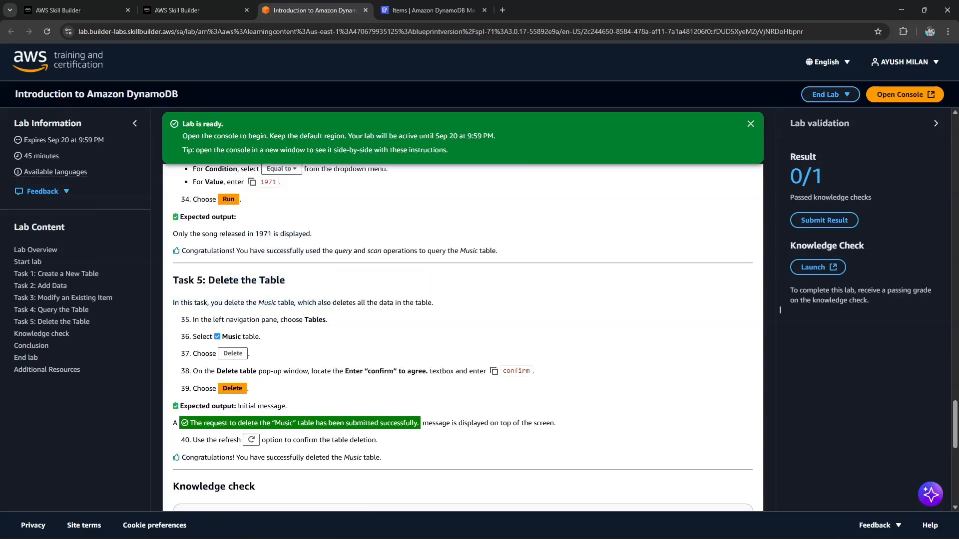
drag(183, 302, 294, 303)
key(ctrl+Tab)
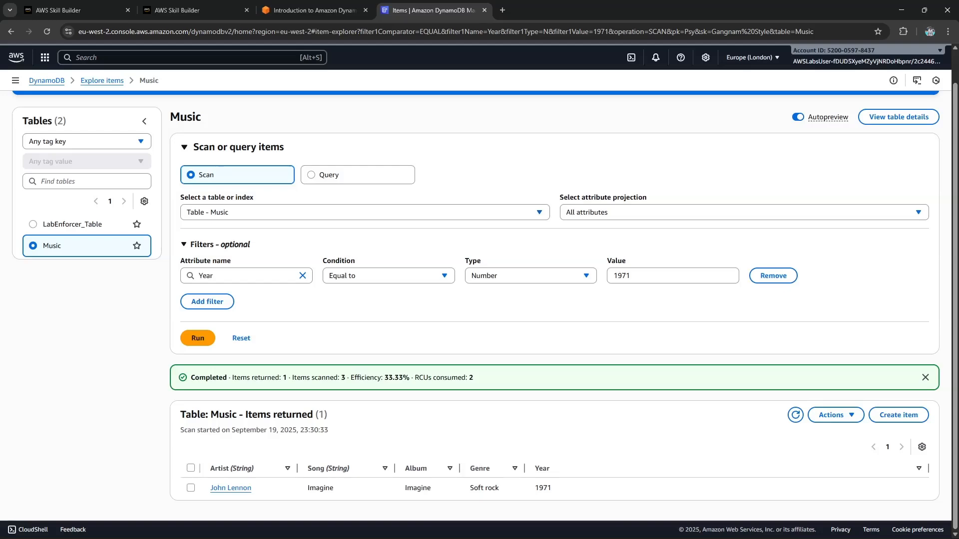
key(ctrl+shift+Tab)
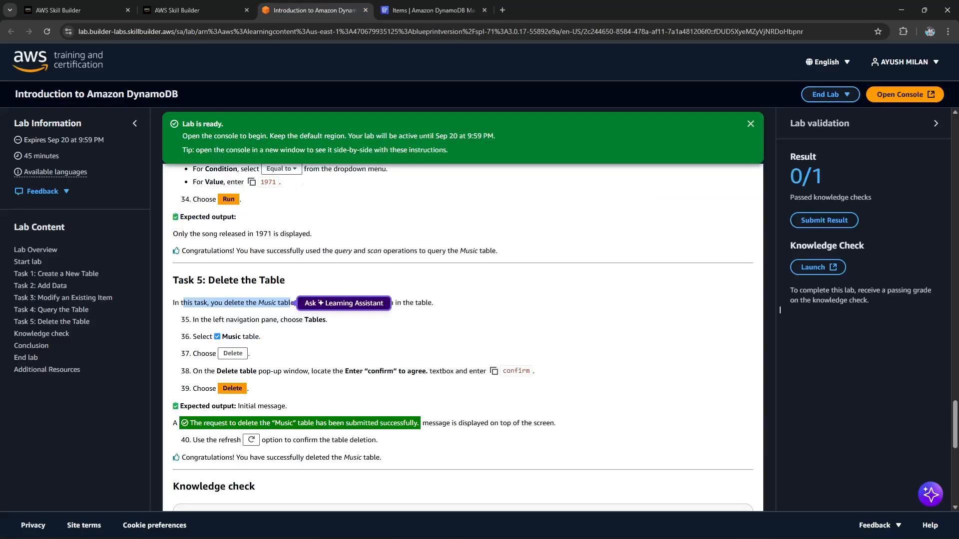
click(780, 309)
drag(279, 320, 329, 320)
click(379, 280)
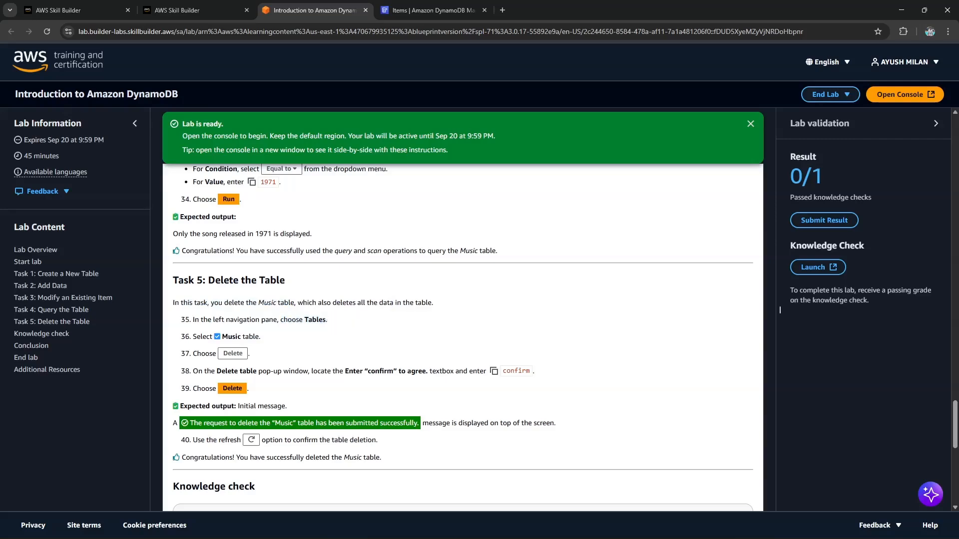
Open the list of DynamoDB tables in the console, as the lab's Task 5 instructs
click(432, 10)
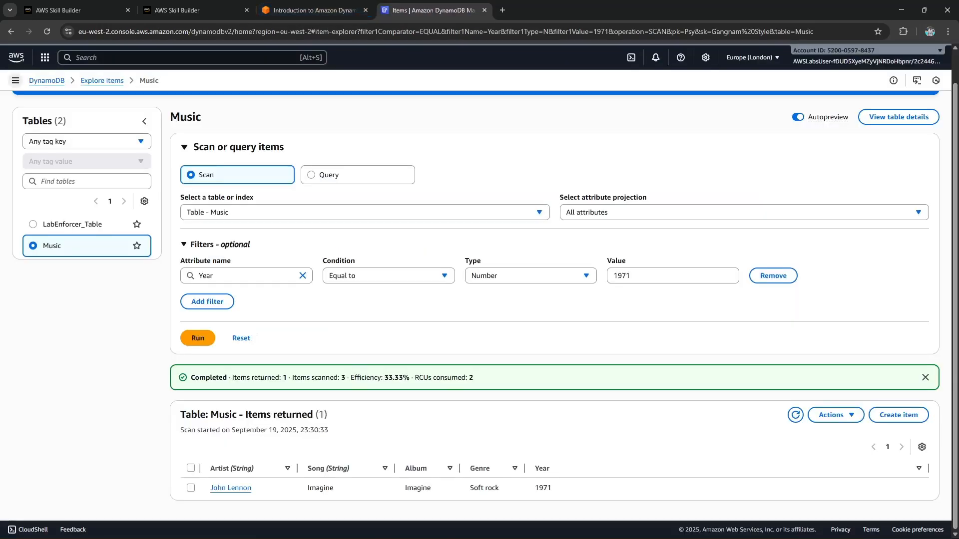
click(16, 80)
click(24, 141)
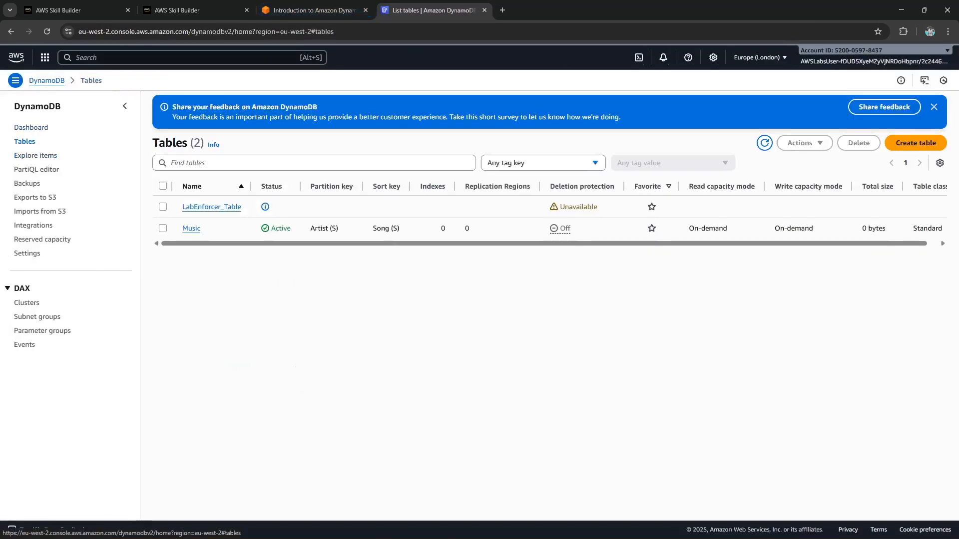
click(315, 10)
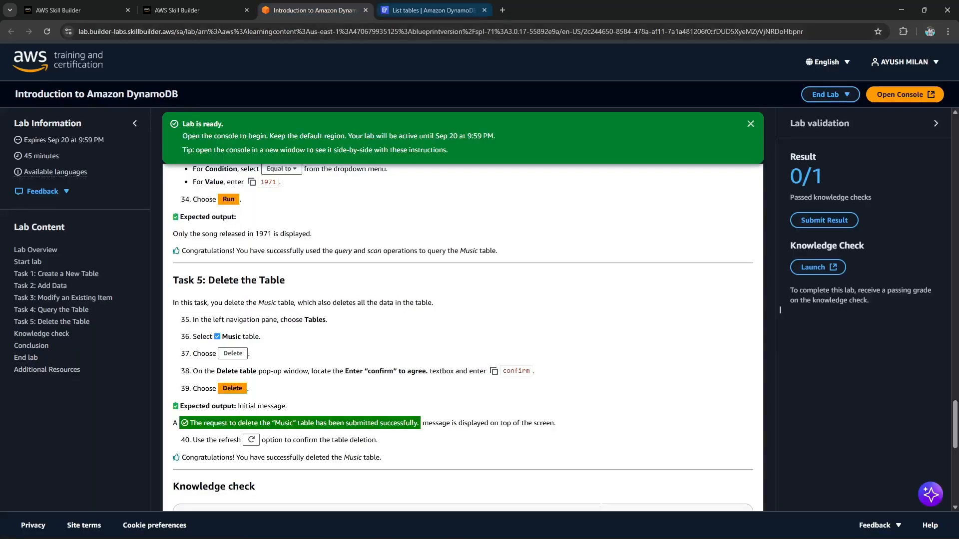
click(432, 10)
Select the Music table and delete it, entering the confirmation word "confirm" copied from the lab instructions
click(163, 228)
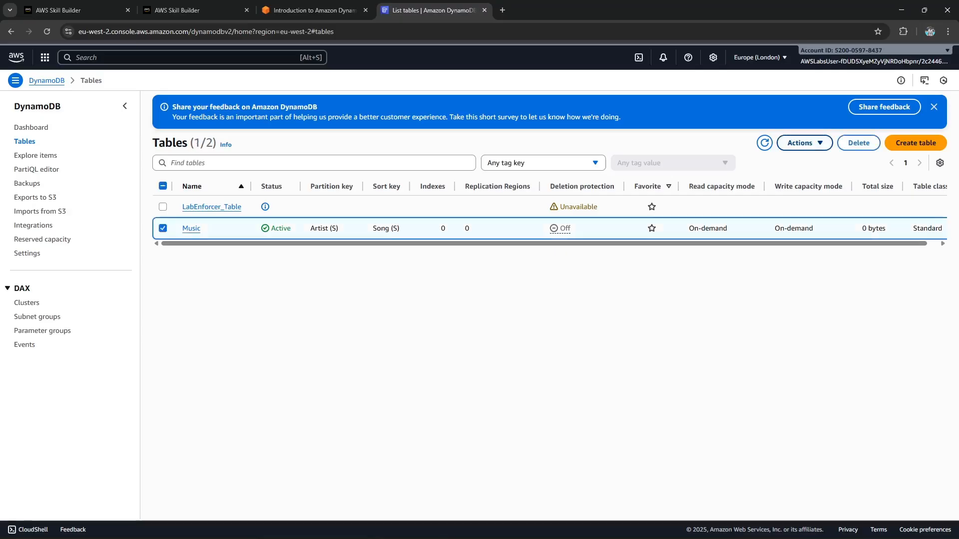
click(315, 10)
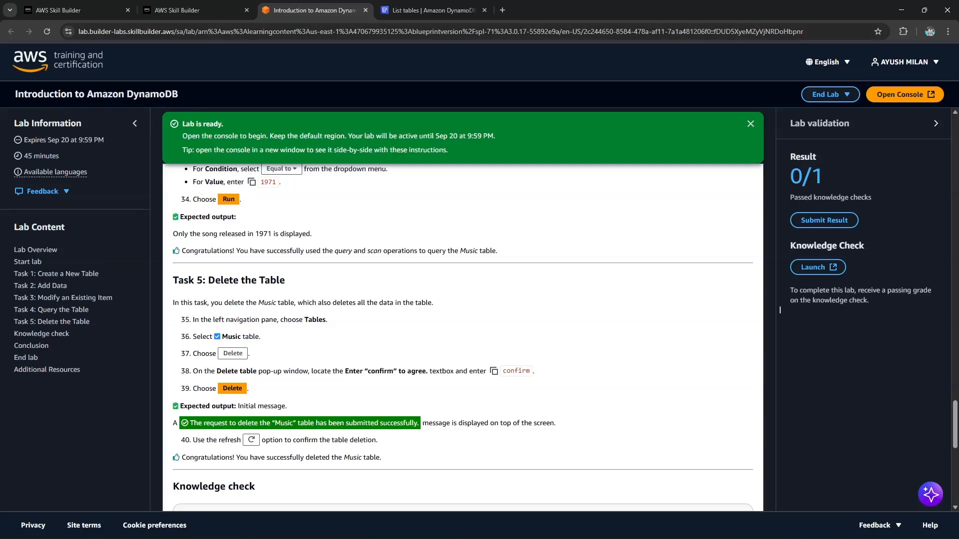
drag(328, 371, 528, 371)
click(494, 371)
scroll(494, 350, down, 2)
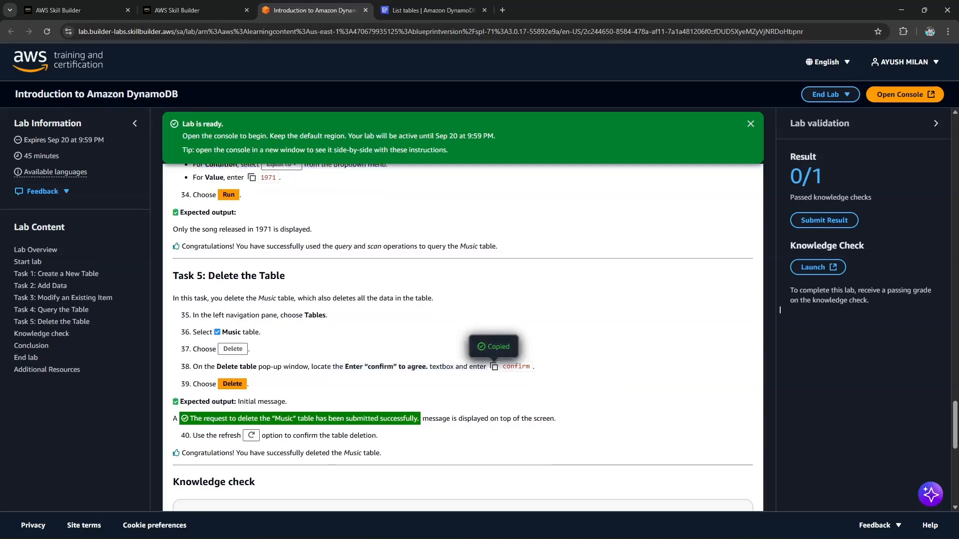
click(429, 10)
click(804, 143)
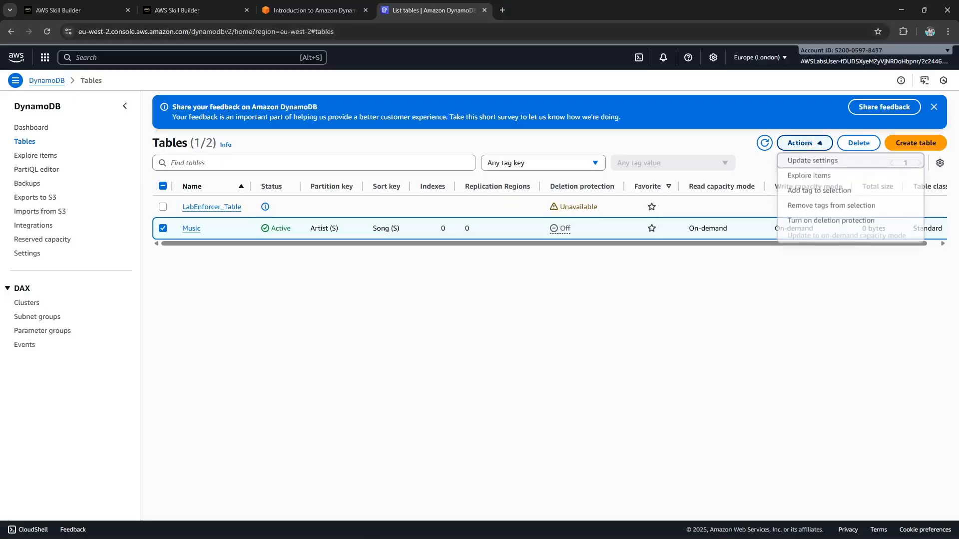
click(859, 143)
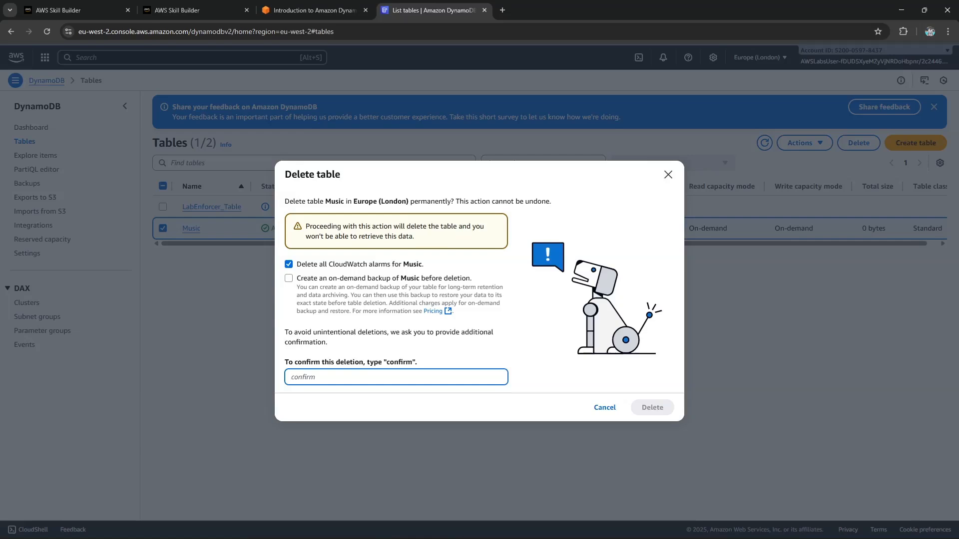
right_click(297, 378)
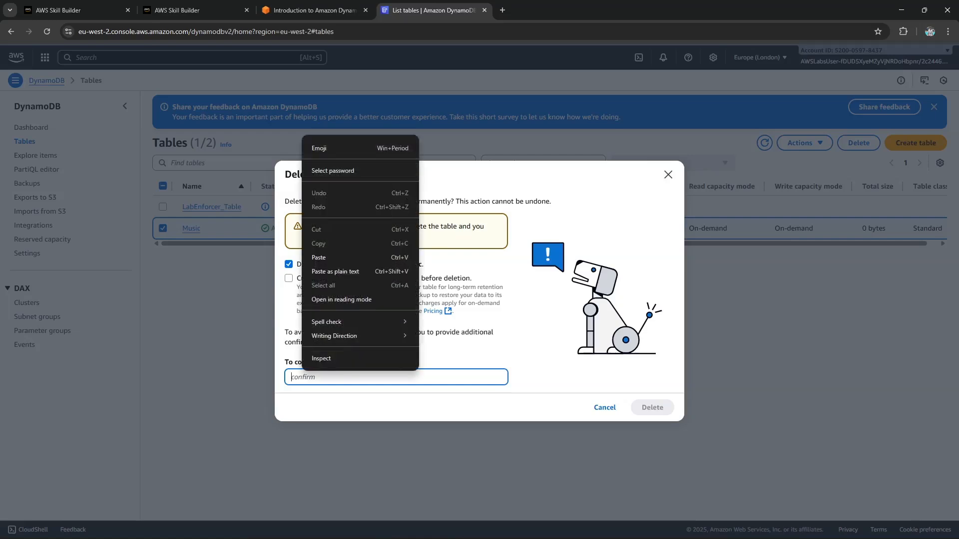
click(325, 257)
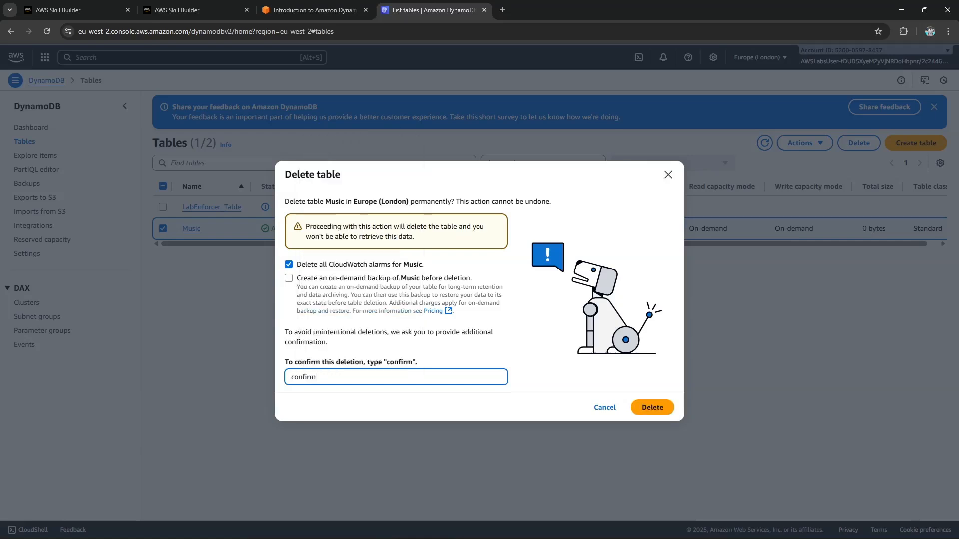
click(652, 407)
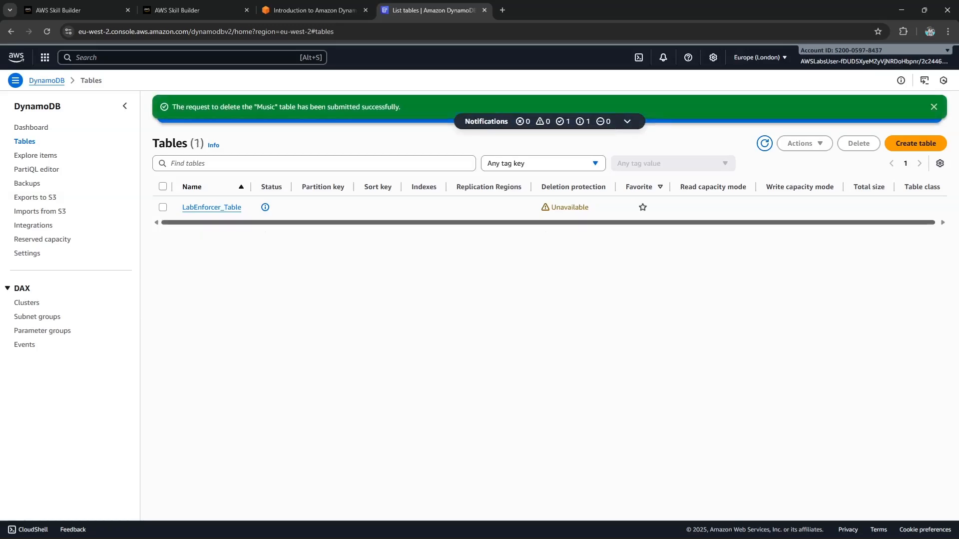
Compare the table deletion with Task 5's expected output and read on through the lab's Knowledge check and Conclusion sections
key(ctrl+shift+Tab)
scroll(779, 309, down, 1)
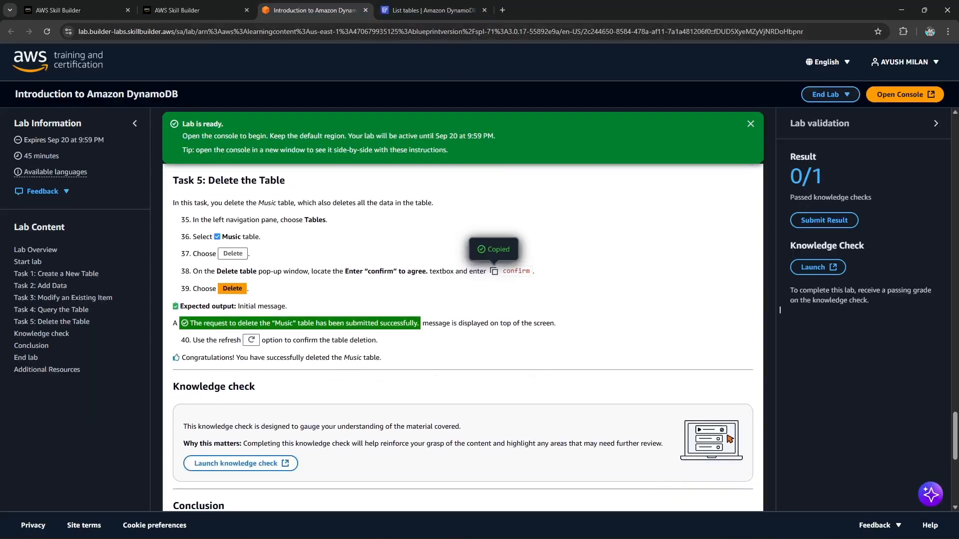
key(ctrl+Tab)
key(ctrl+shift+Tab)
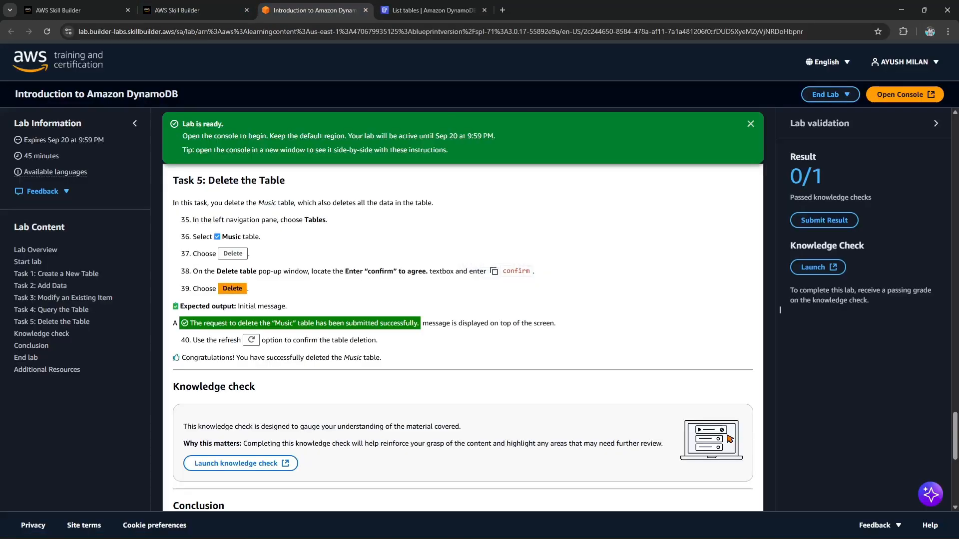
drag(305, 357, 383, 357)
click(390, 358)
scroll(780, 310, up, 1)
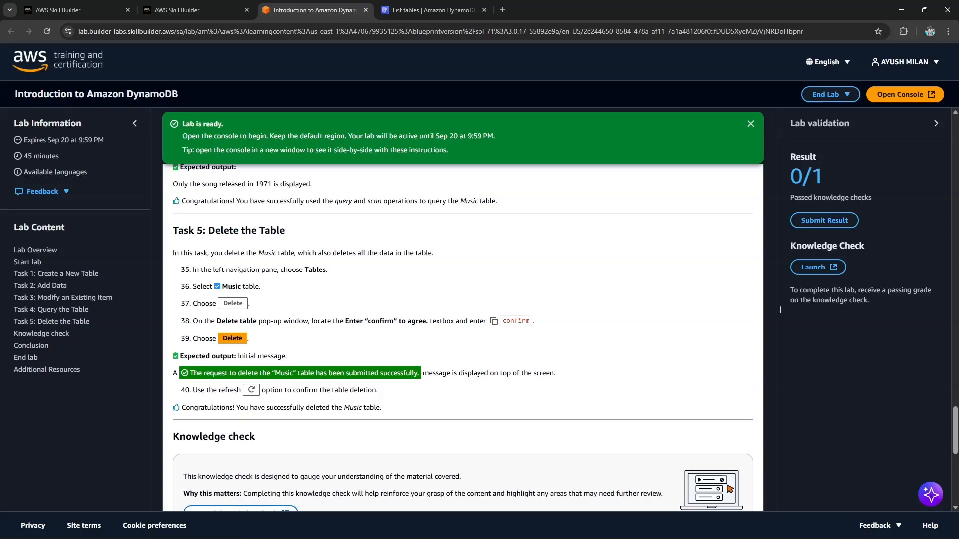
scroll(779, 310, down, 4)
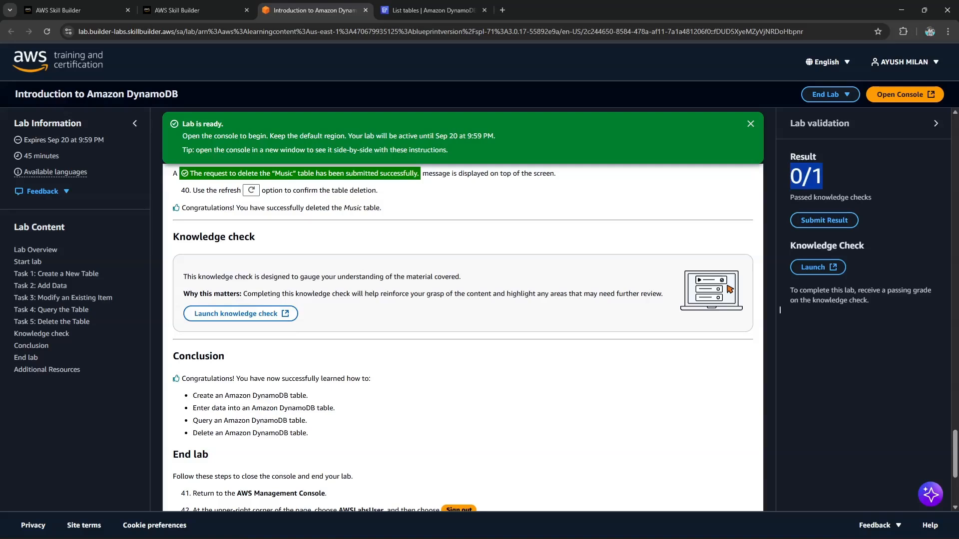
Launch the lab's knowledge check and begin the SPL 71 Introduction to Amazon DynamoDB test
click(240, 313)
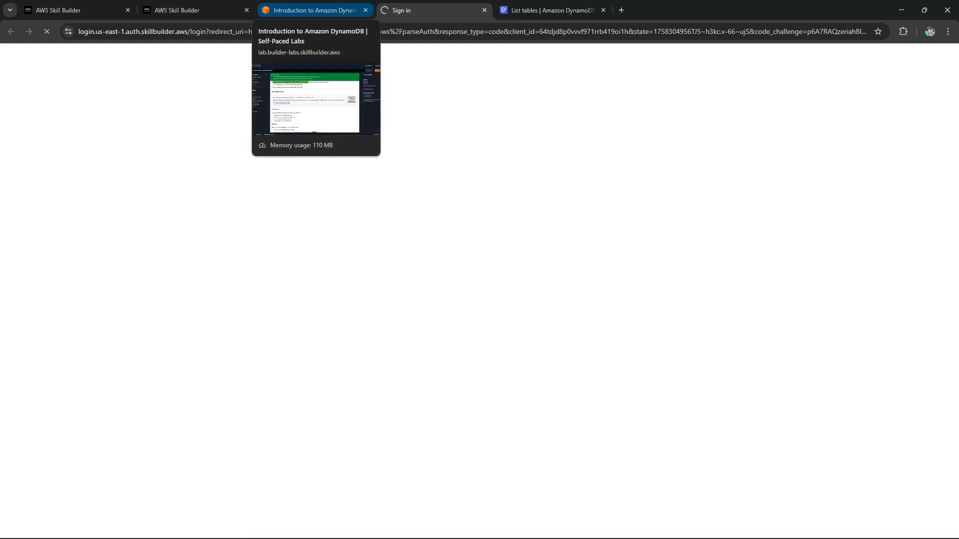
click(310, 10)
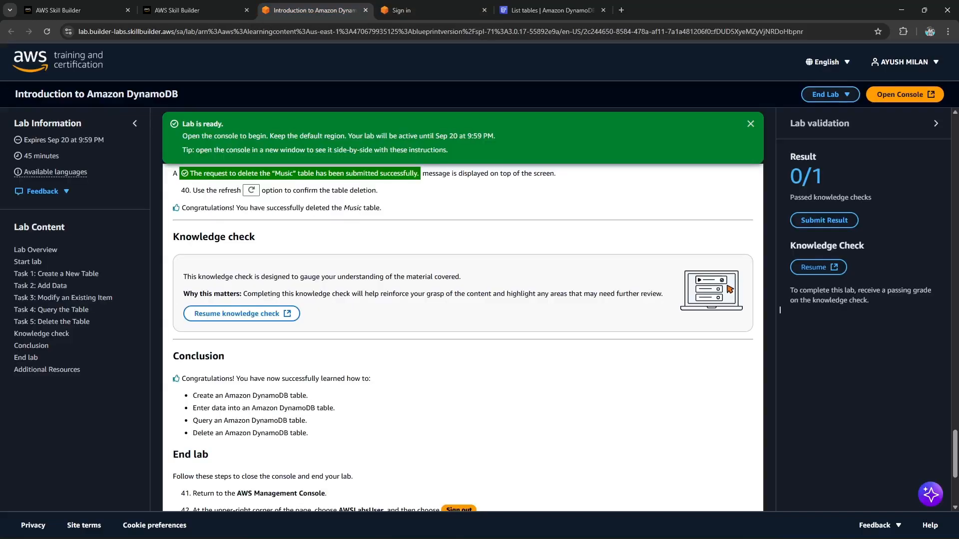
key(ctrl+Tab)
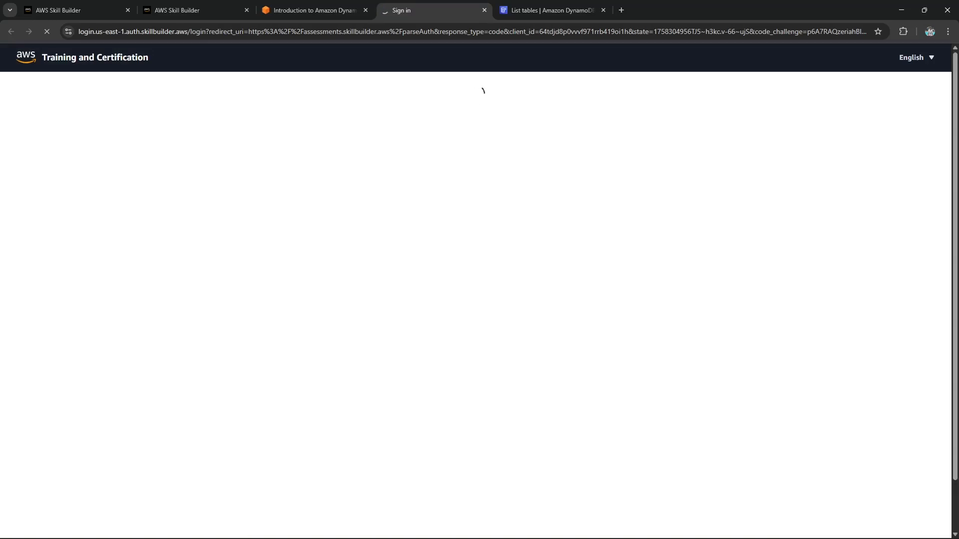
key(ctrl+shift+Tab)
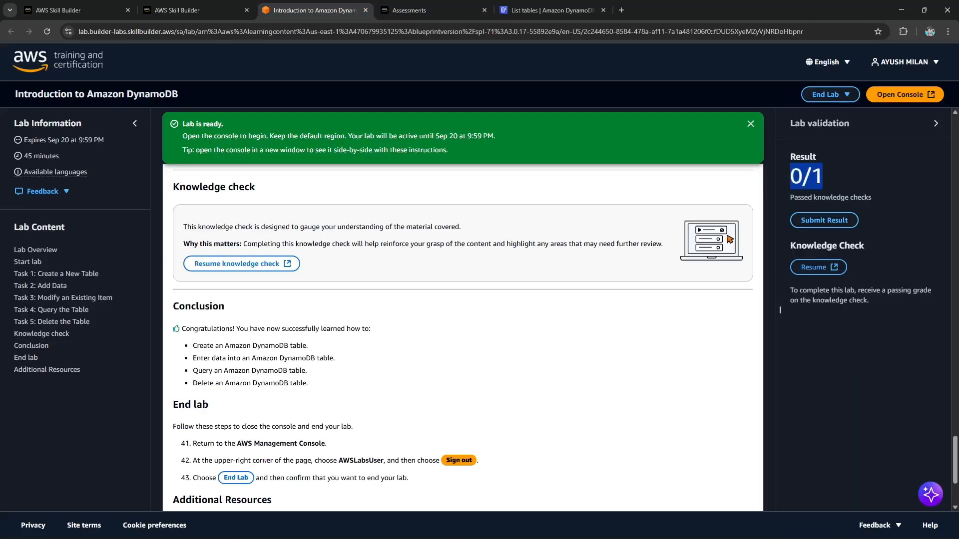
key(ctrl+Tab)
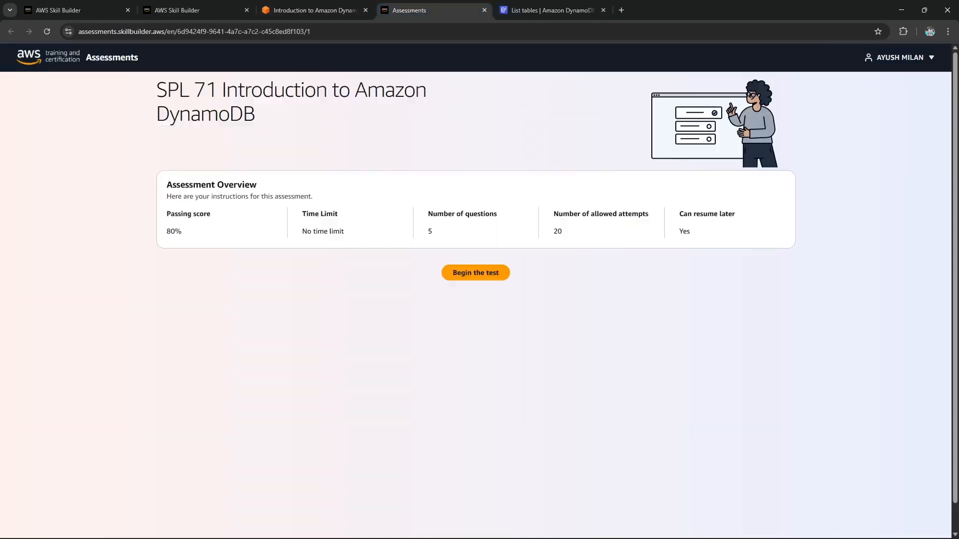
key(ctrl+shift+Tab)
key(ctrl+Tab)
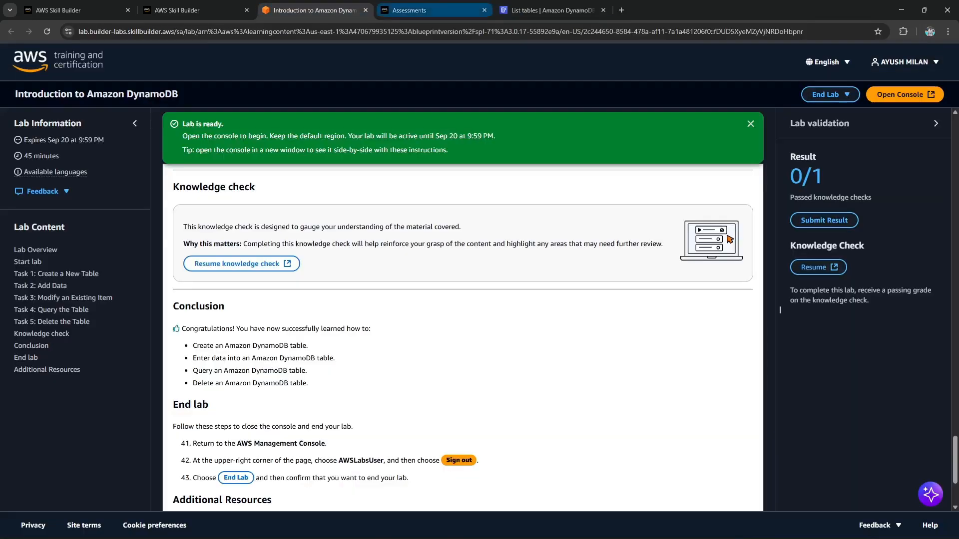
click(476, 273)
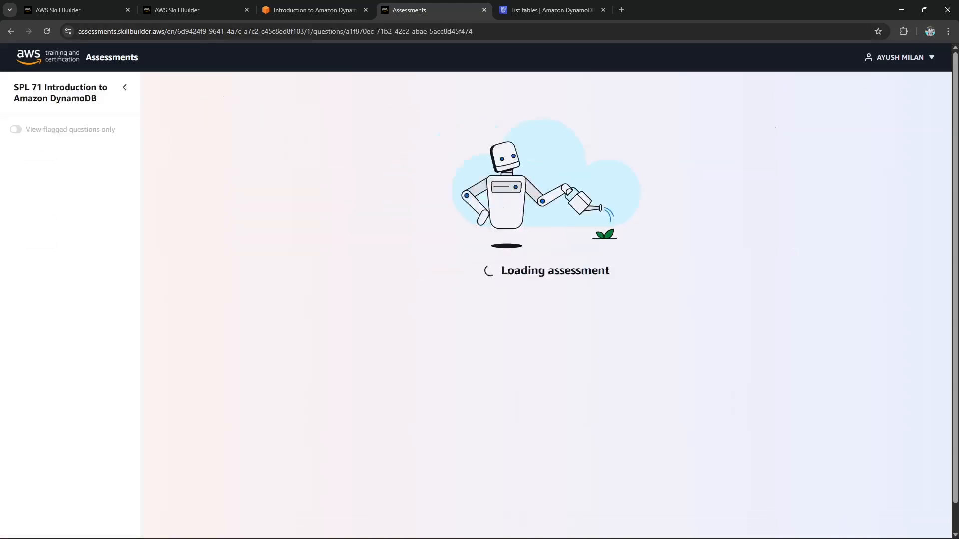
Read Question 1 and its options, and answer it with "New attributes can be added to some items without affecting others"
drag(367, 150, 455, 162)
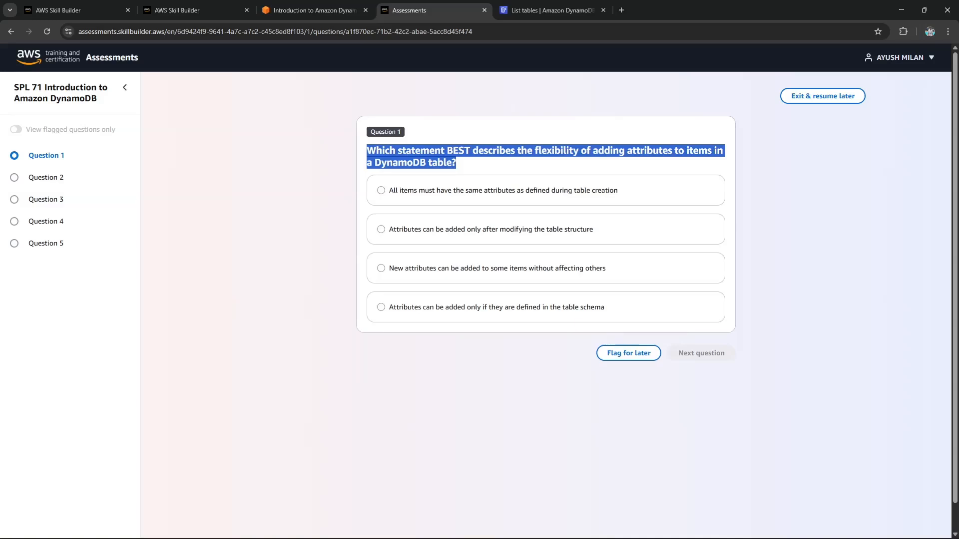
click(500, 163)
drag(525, 190, 618, 191)
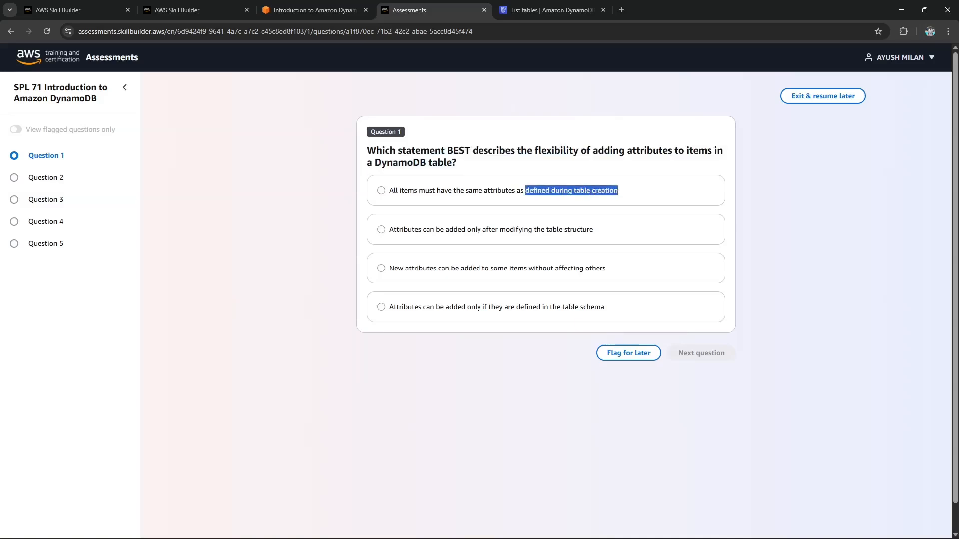
click(617, 197)
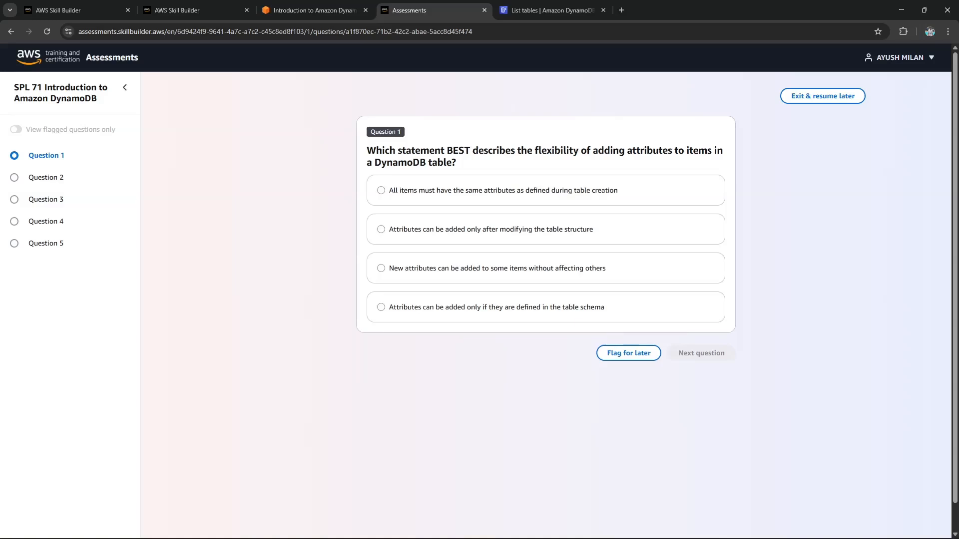
drag(390, 229, 593, 229)
drag(389, 268, 606, 268)
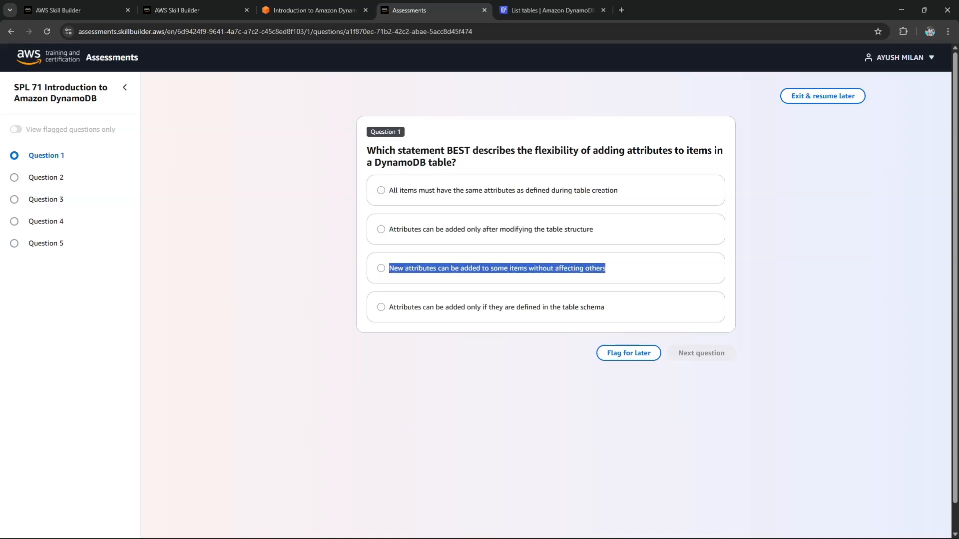
click(446, 307)
drag(446, 308, 604, 307)
click(497, 268)
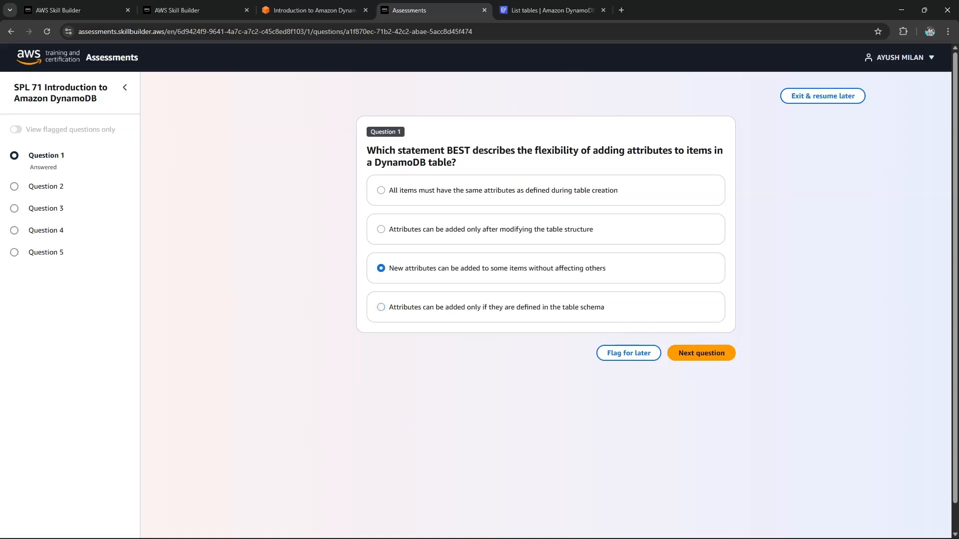
Advance to Question 2 on retrieving data by specific criteria and answer it with "Query"
drag(389, 268, 606, 268)
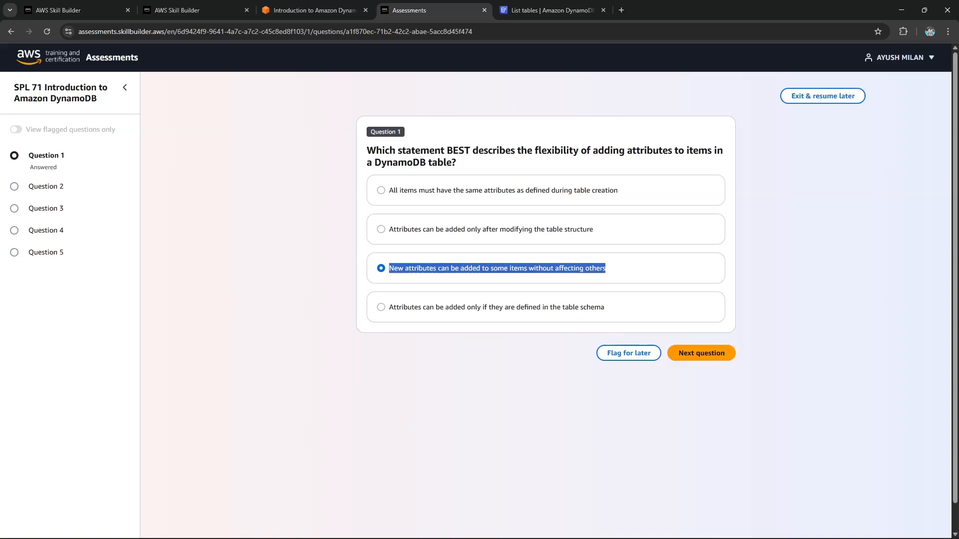
click(701, 353)
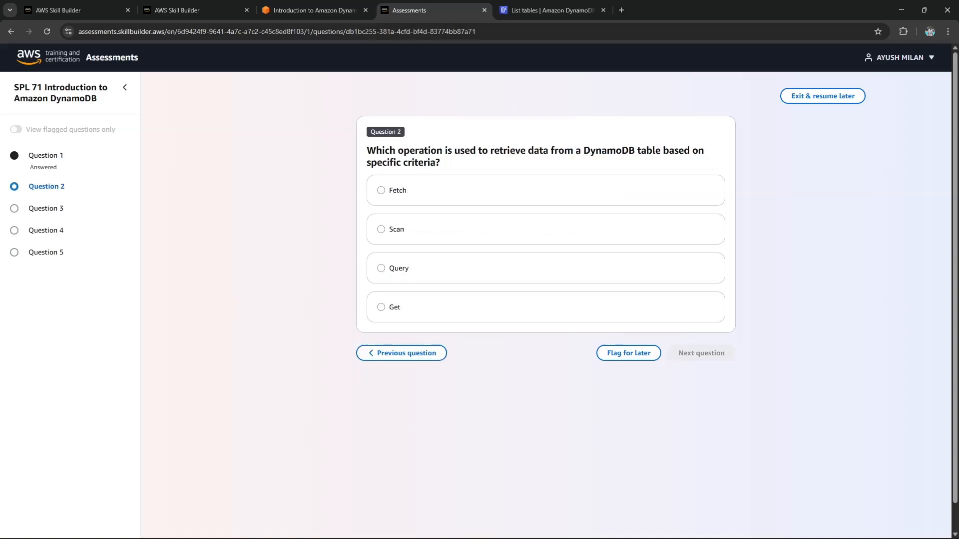
drag(367, 150, 439, 163)
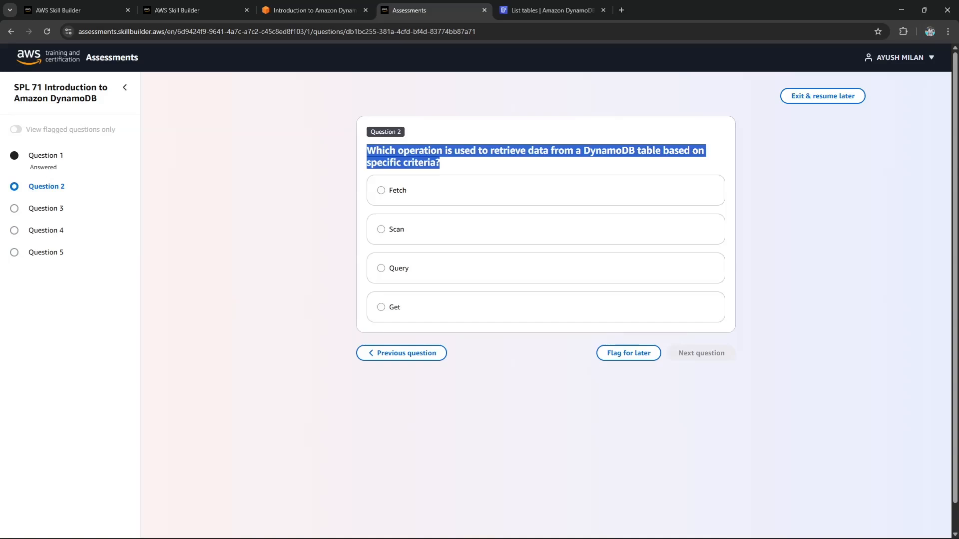
click(399, 268)
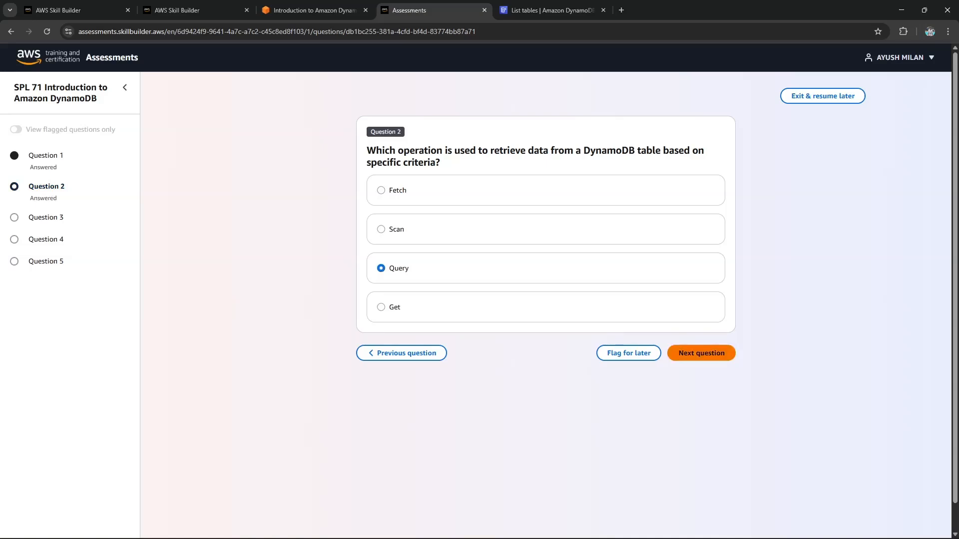
Advance to Question 3 on deleting a DynamoDB table and answer it with "The need for a backup of the data"
click(701, 353)
drag(382, 150, 649, 151)
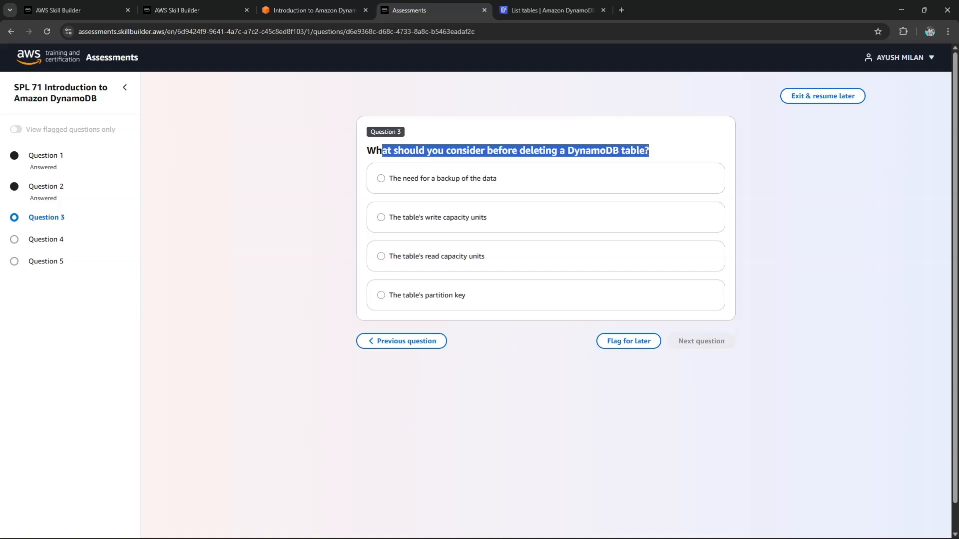
click(417, 179)
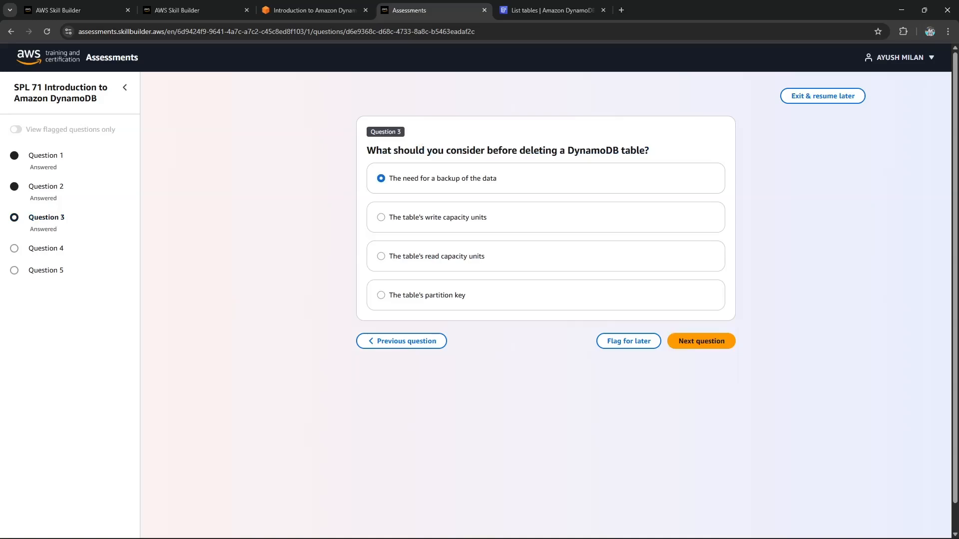
drag(411, 179, 497, 179)
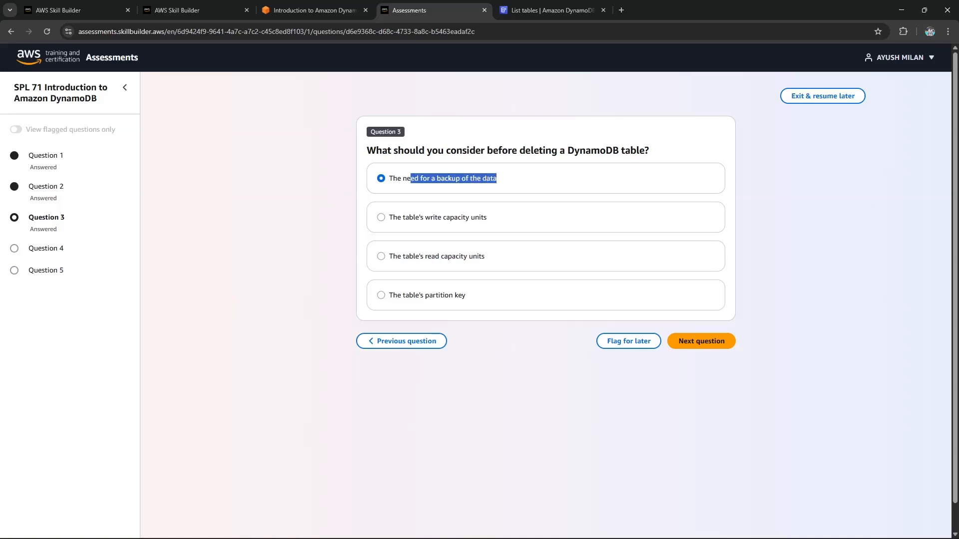
Advance to Question 4 on inserting data and answer it with "You can insert items with different attributes into the same table"
click(701, 341)
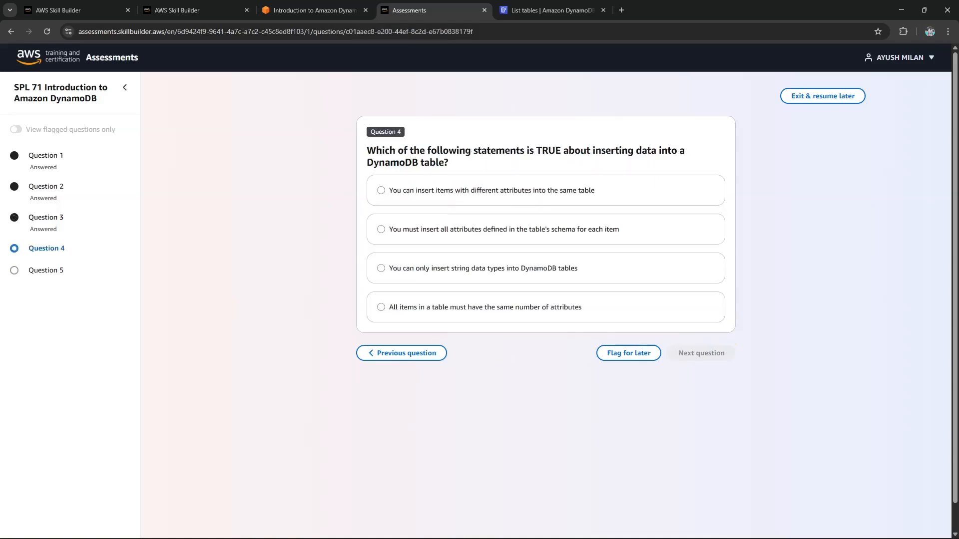
drag(367, 150, 448, 162)
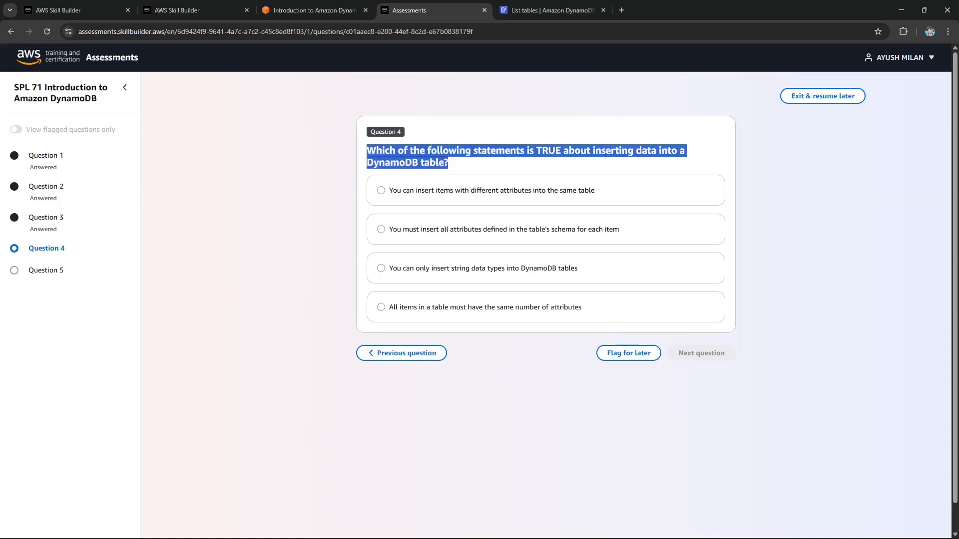
click(449, 163)
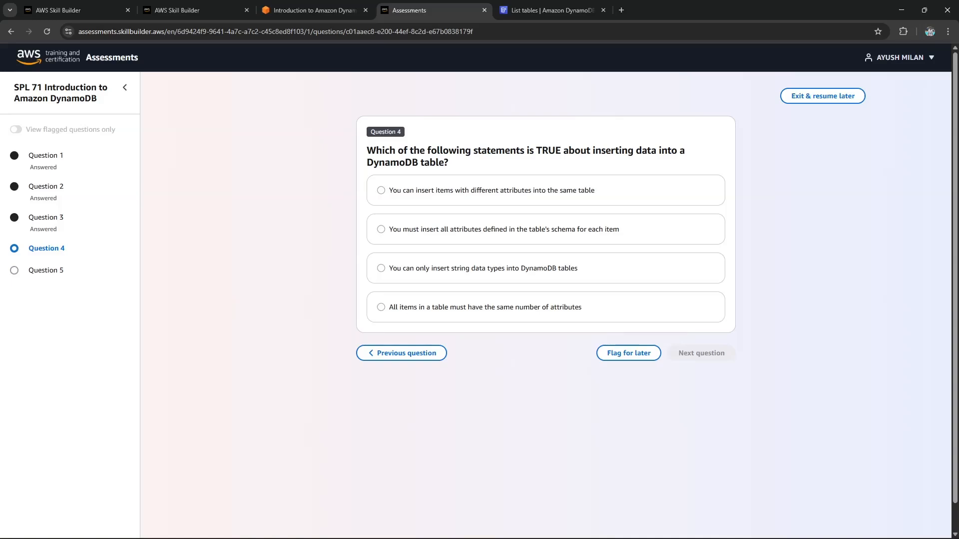
click(452, 190)
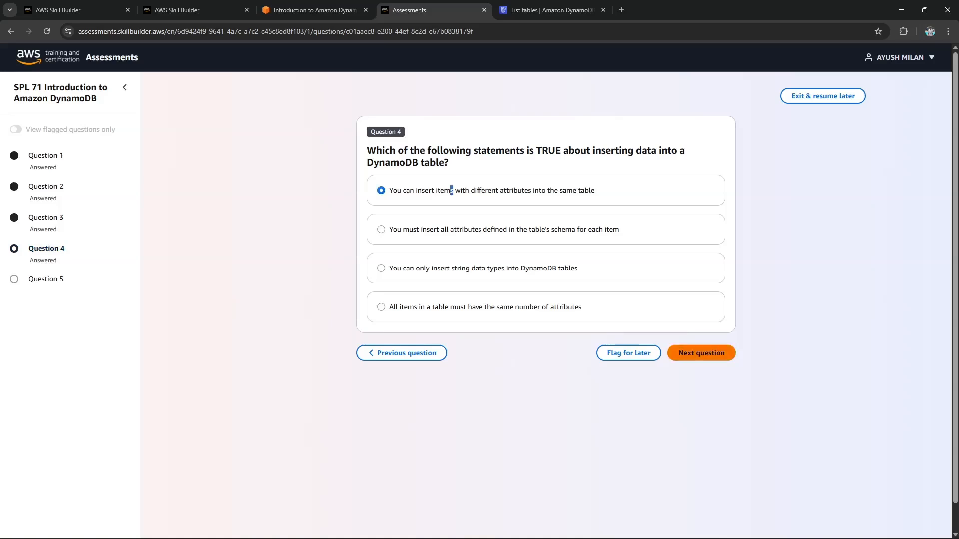
Answer Question 5 on Primary and Sort Keys with "They uniquely identify each item when used in combination" and finish the assessment
click(701, 353)
drag(367, 150, 448, 162)
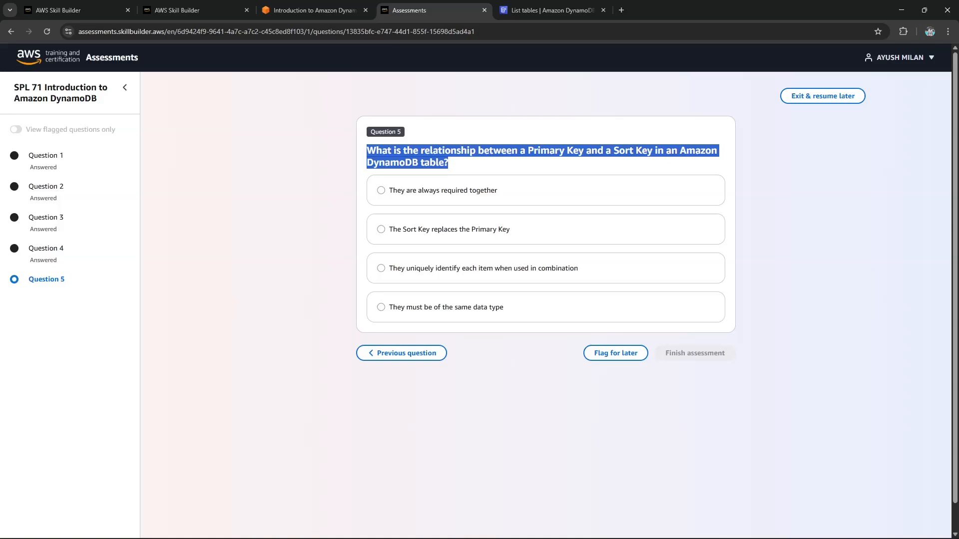
click(381, 190)
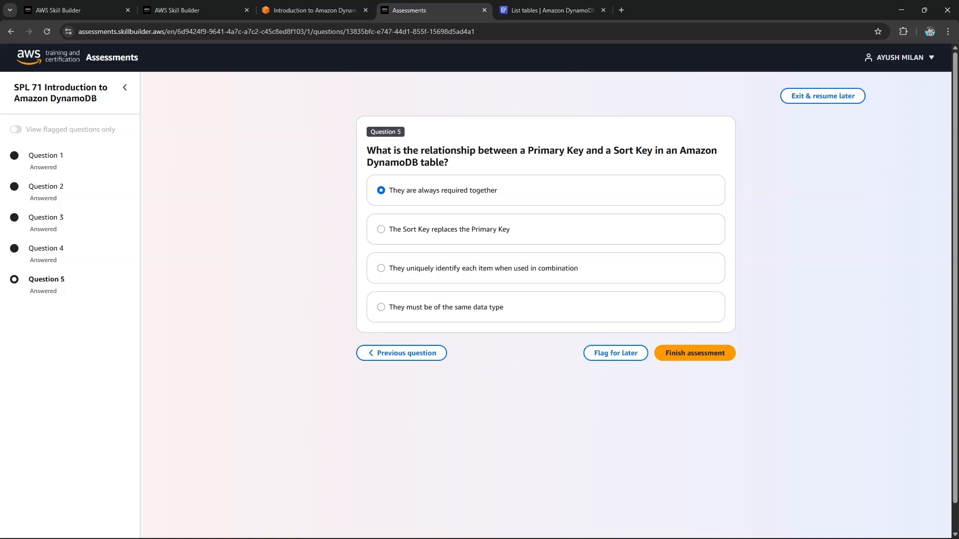
drag(420, 268, 579, 268)
click(589, 269)
click(382, 268)
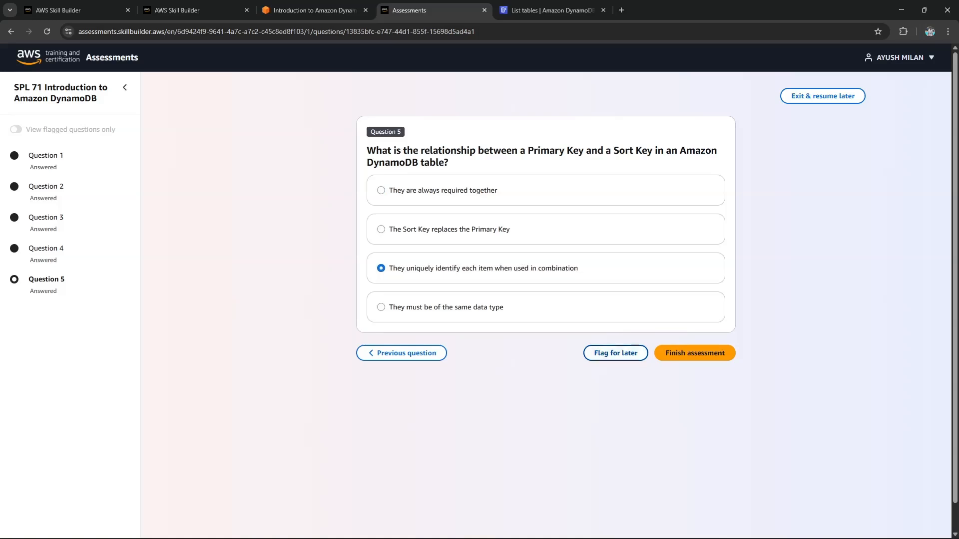
click(695, 353)
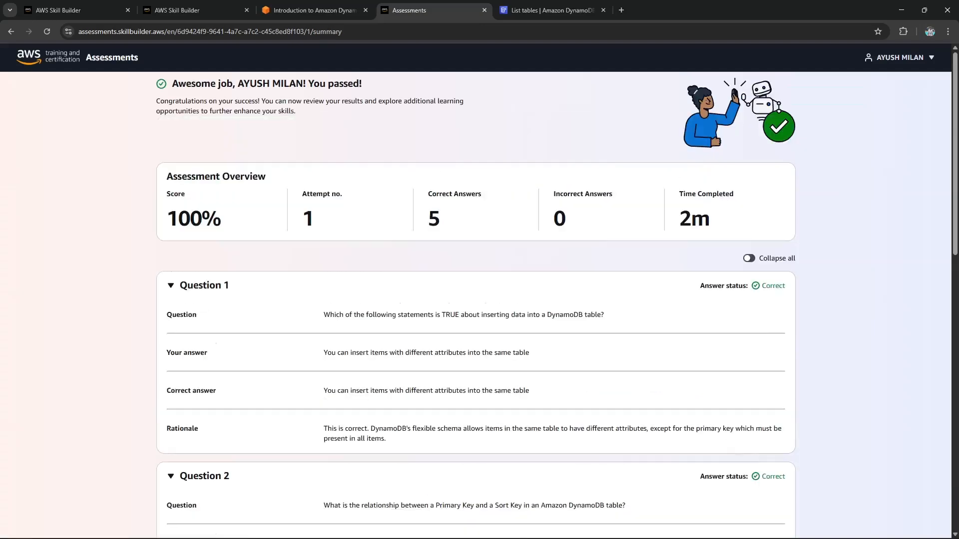
Review the assessment overview and the answer status and rationale of each question in the results summary
drag(167, 195, 450, 220)
scroll(475, 289, down, 8)
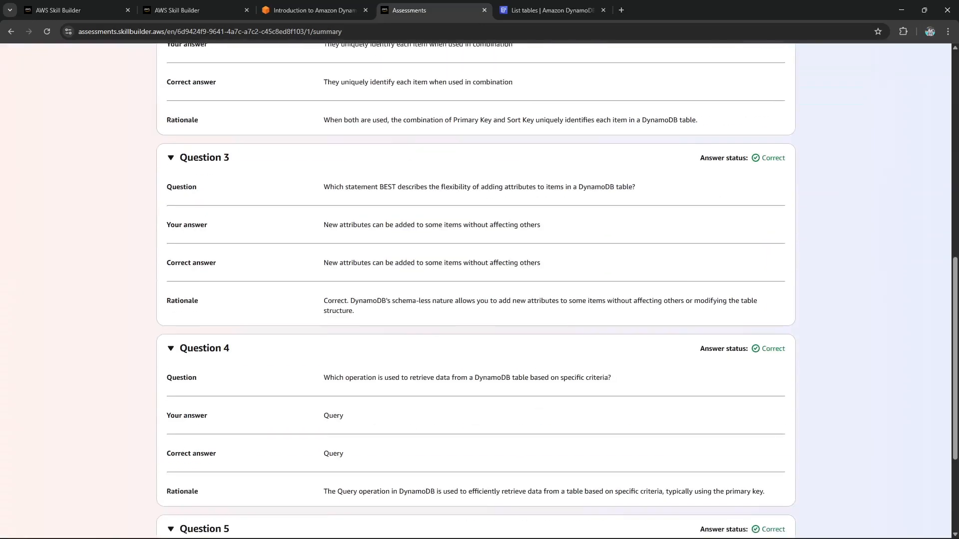
scroll(476, 290, up, 8)
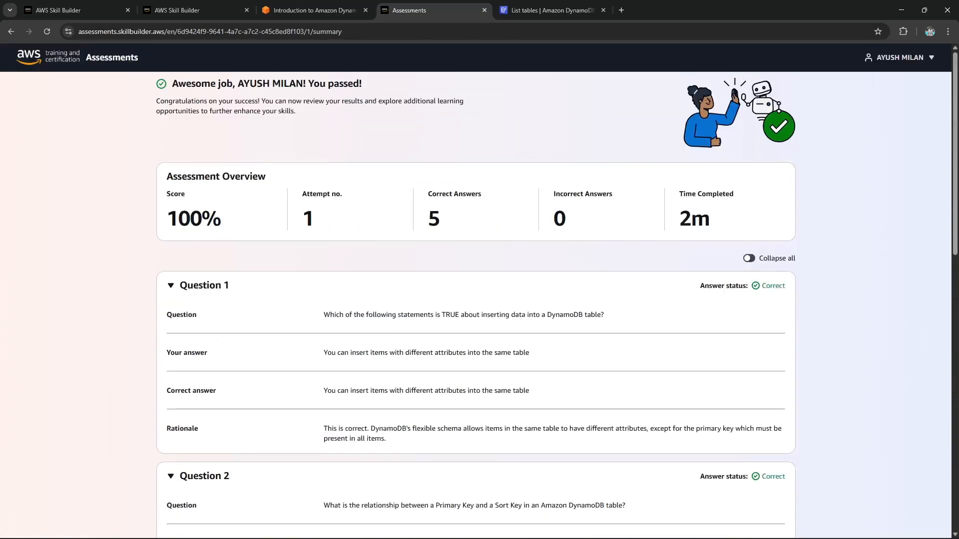
Return to the Introduction to Amazon DynamoDB lab page and submit the knowledge check result
key(ctrl+shift+Tab)
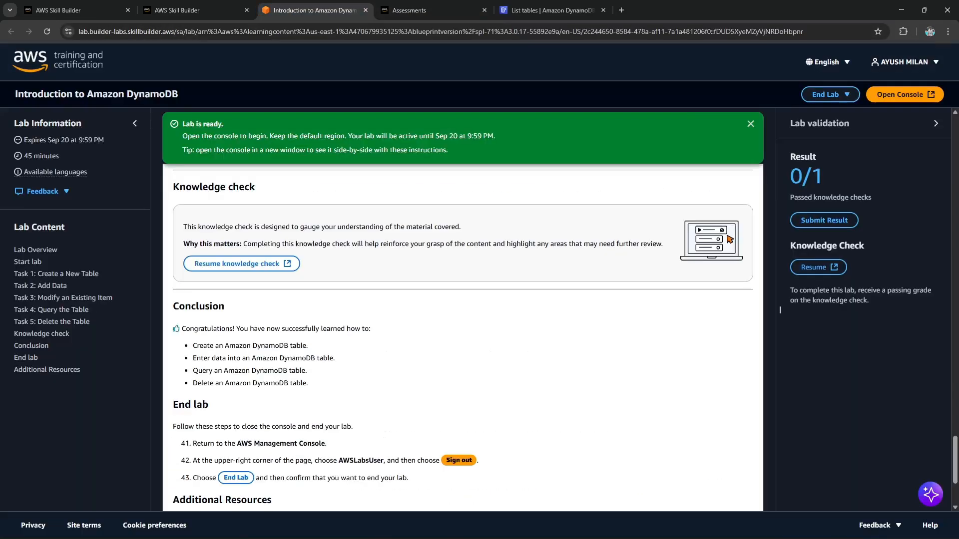
scroll(779, 310, up, 6)
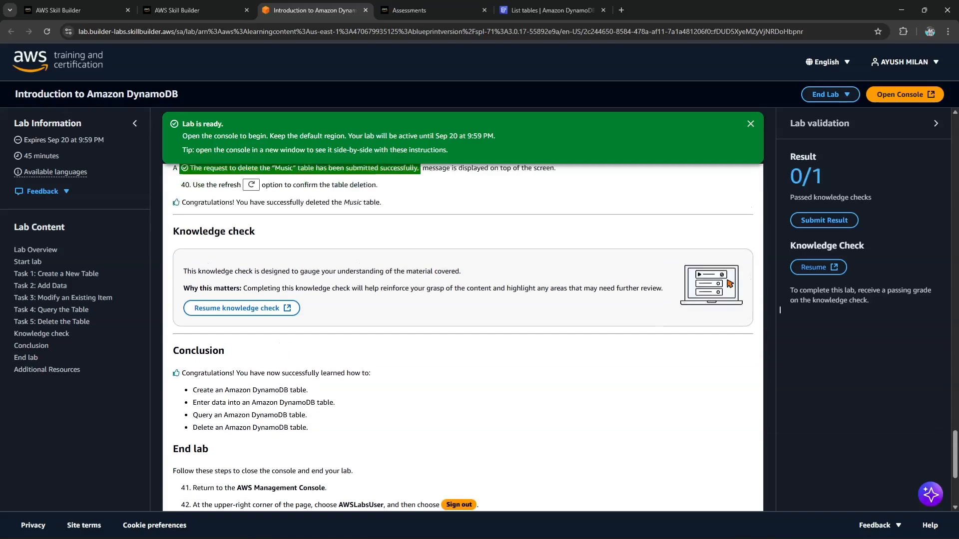
scroll(779, 310, up, 1)
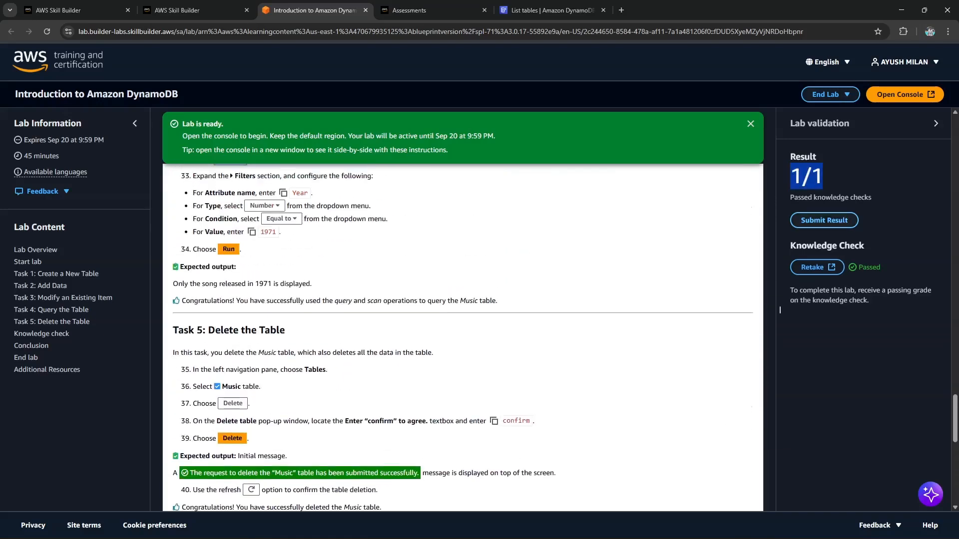
click(824, 220)
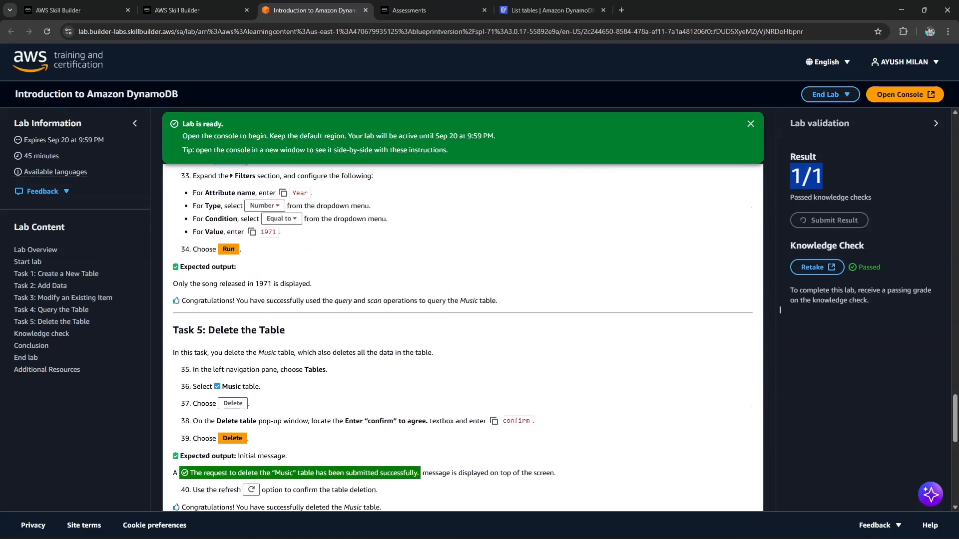
Follow the End lab instructions by switching to the AWS Management Console and signing out of the lab account
scroll(779, 310, down, 10)
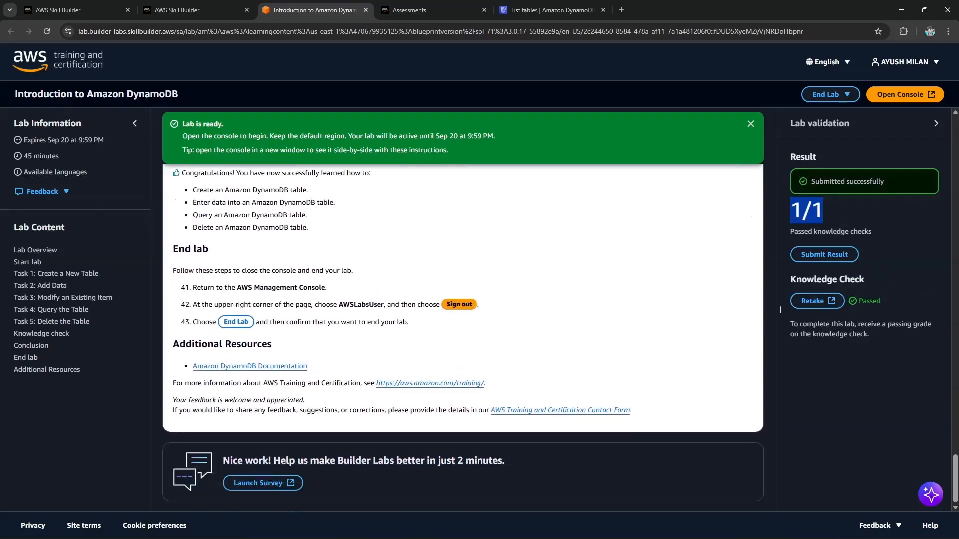
click(552, 10)
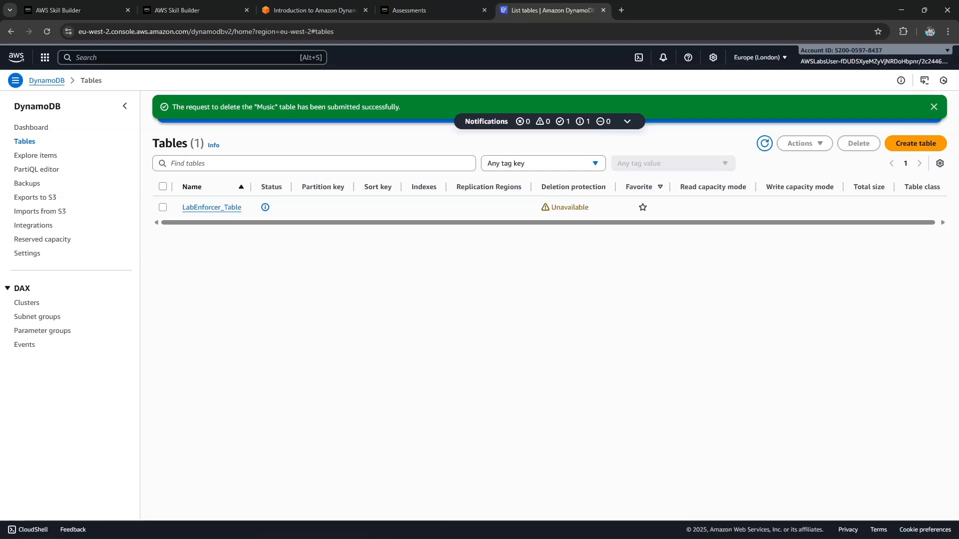
click(874, 55)
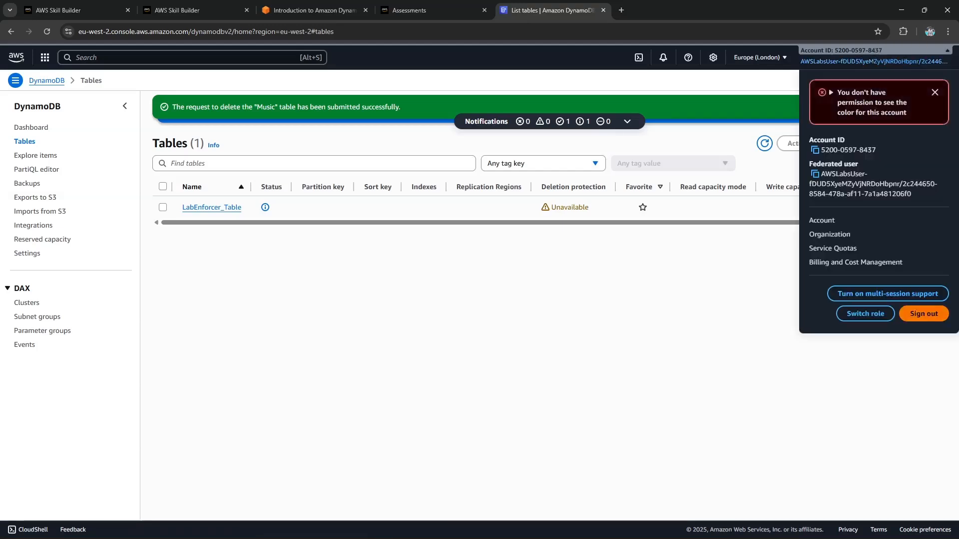
click(924, 314)
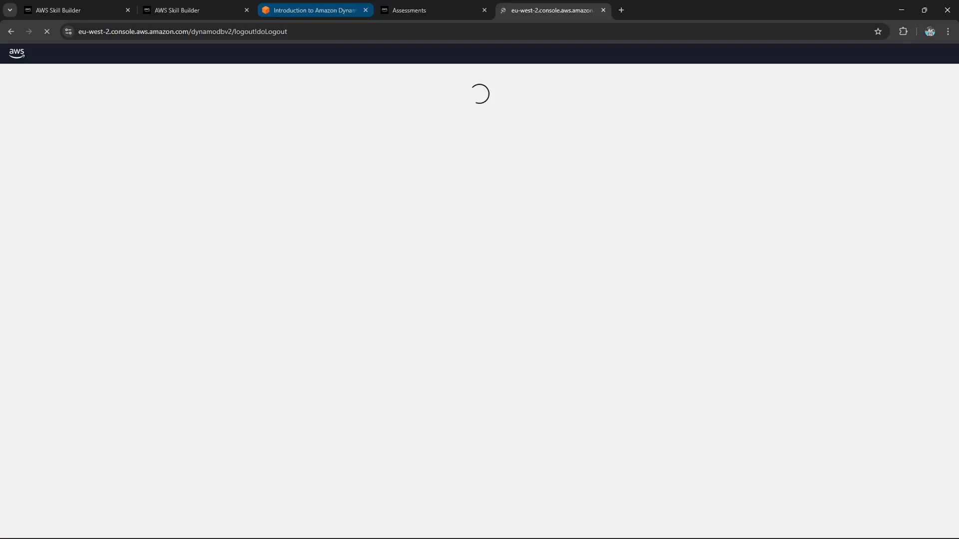
Go back to the lab page, end the session with the Complete Lab option and confirm the completion
click(314, 10)
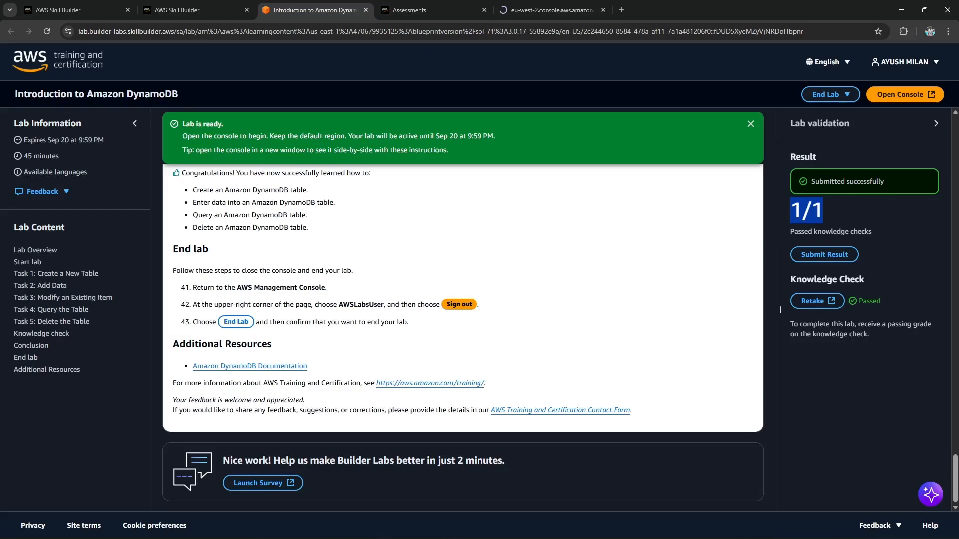
click(830, 94)
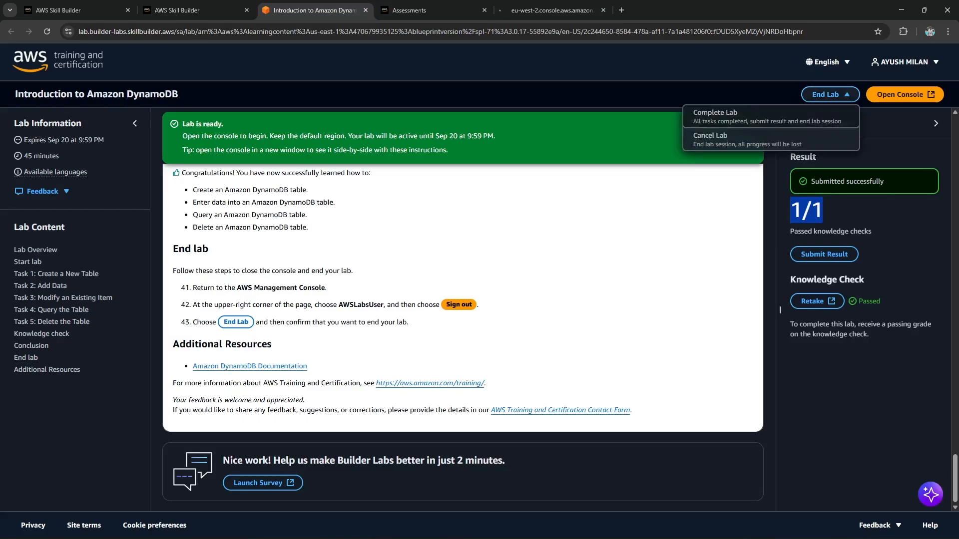
click(709, 107)
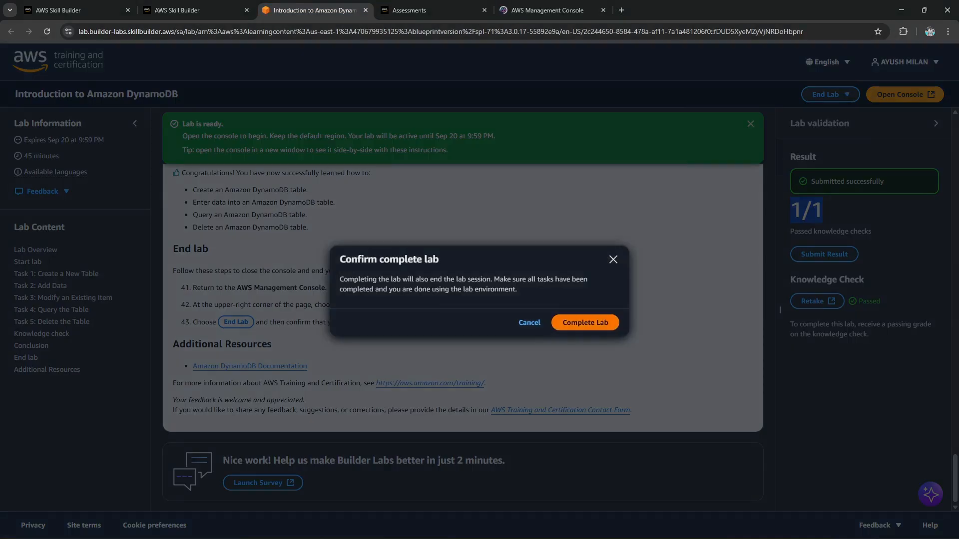
click(585, 323)
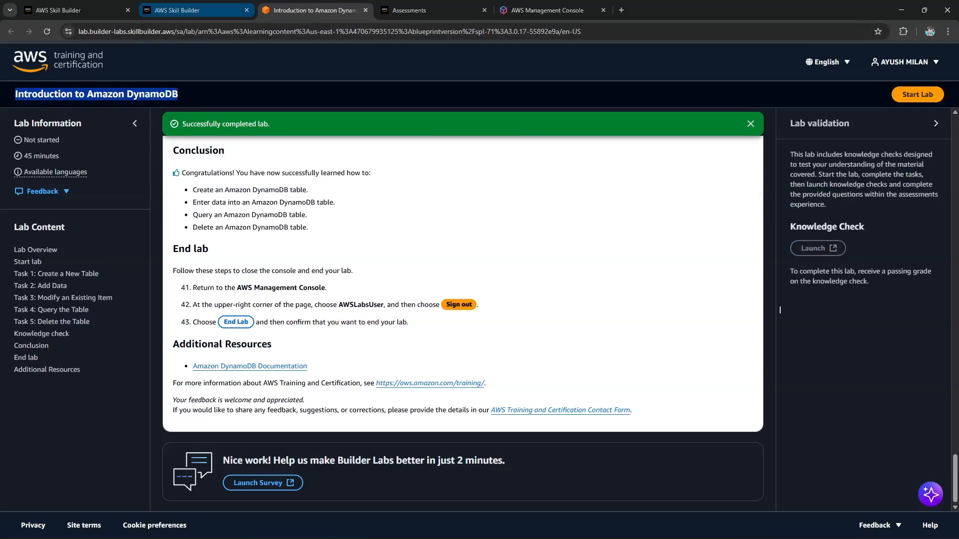
Switch to the lab's Skill Builder training page, rate the learning experience five stars and proceed to Achievements
click(194, 10)
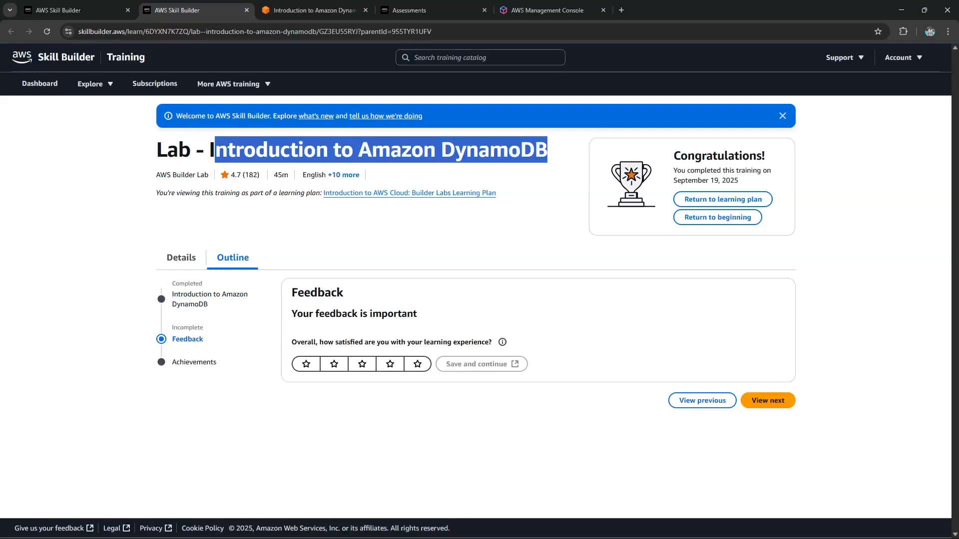
click(418, 364)
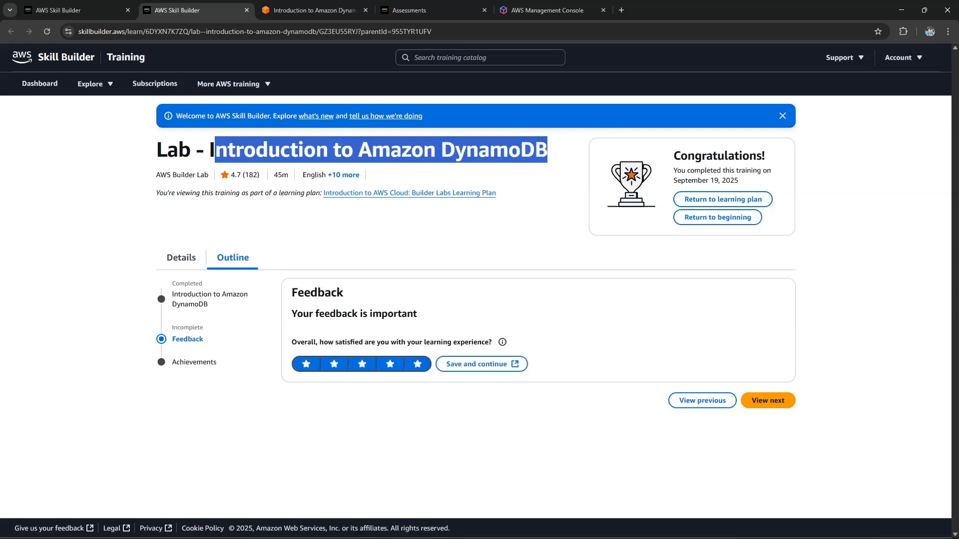
click(768, 400)
drag(367, 331, 482, 332)
click(47, 32)
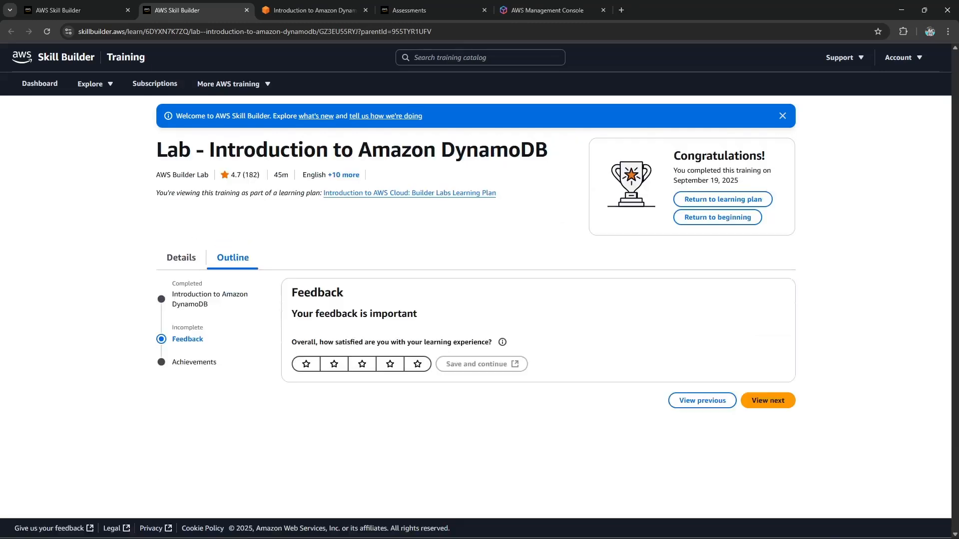
click(417, 364)
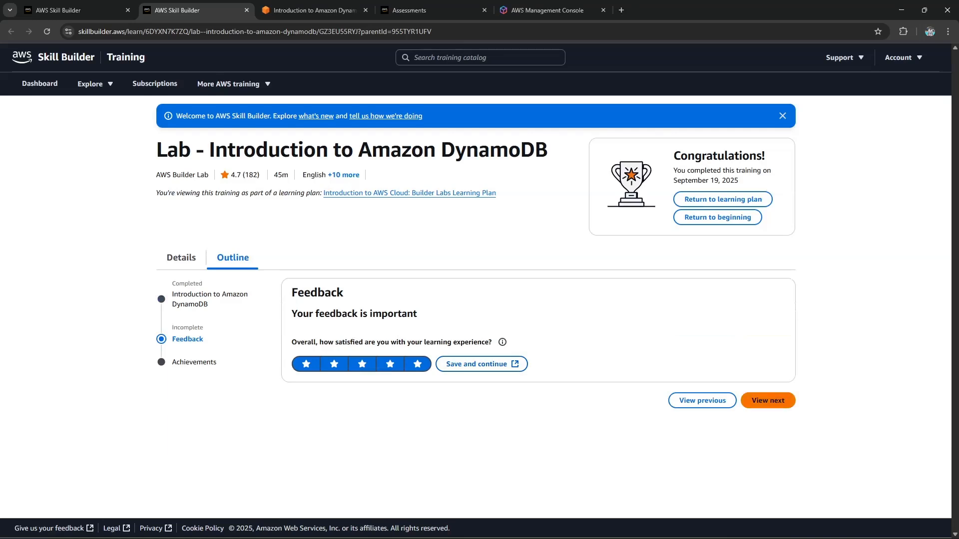
click(767, 401)
Open the lab's PDF certificate of completion, check its contents and return to the training page
click(413, 353)
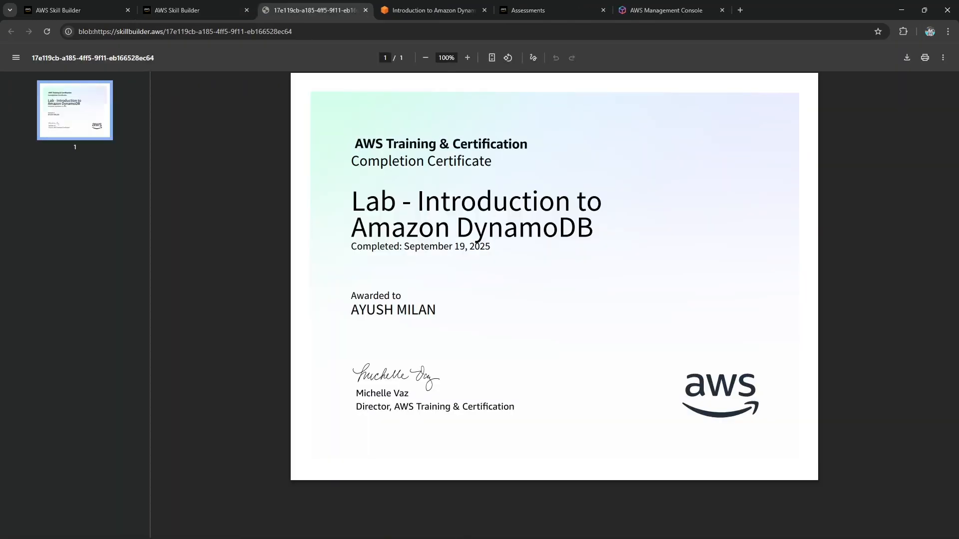
key(ctrl+a)
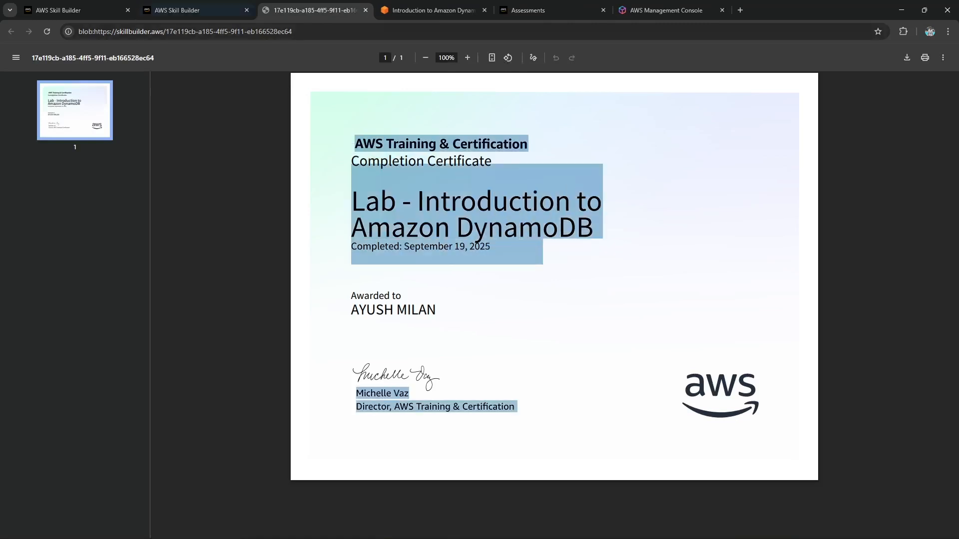
key(ctrl+shift+Tab)
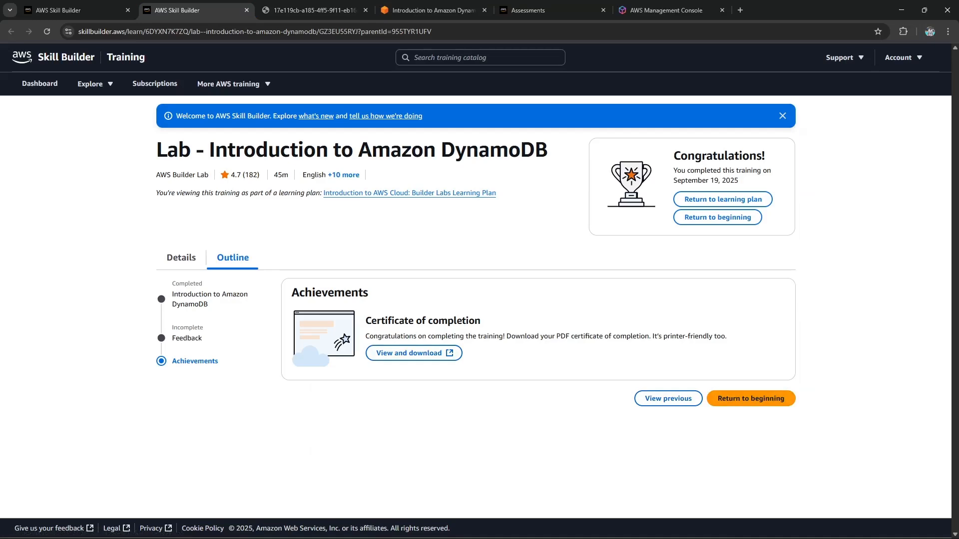
drag(157, 150, 537, 150)
Go to the Builder Labs learning plan and locate the Introduction to Amazon API Gateway lab
click(80, 10)
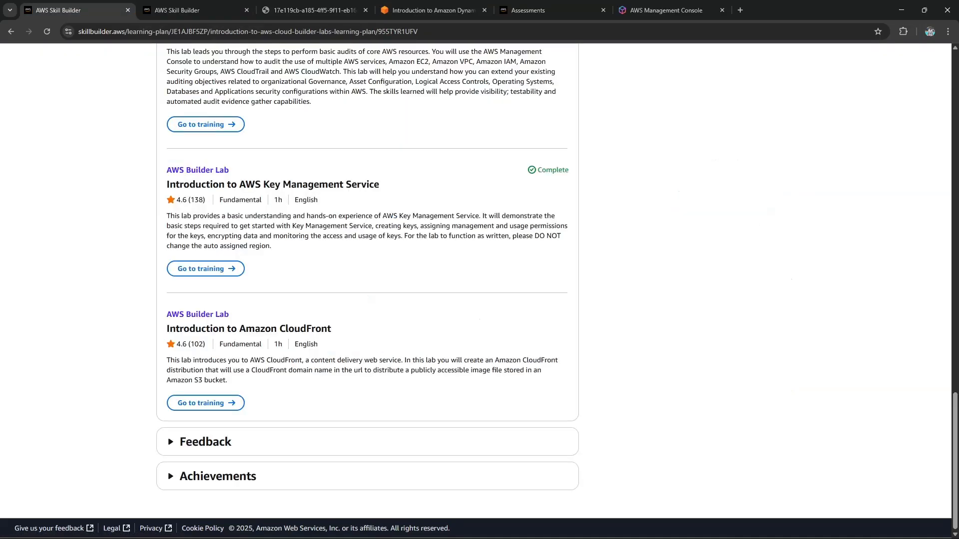
scroll(367, 290, up, 11)
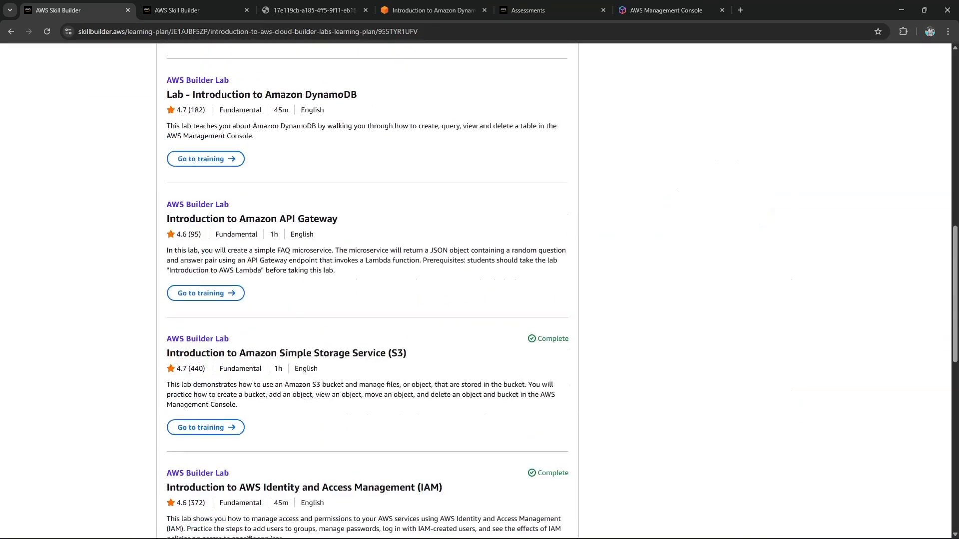
scroll(367, 289, up, 2)
drag(164, 316, 338, 316)
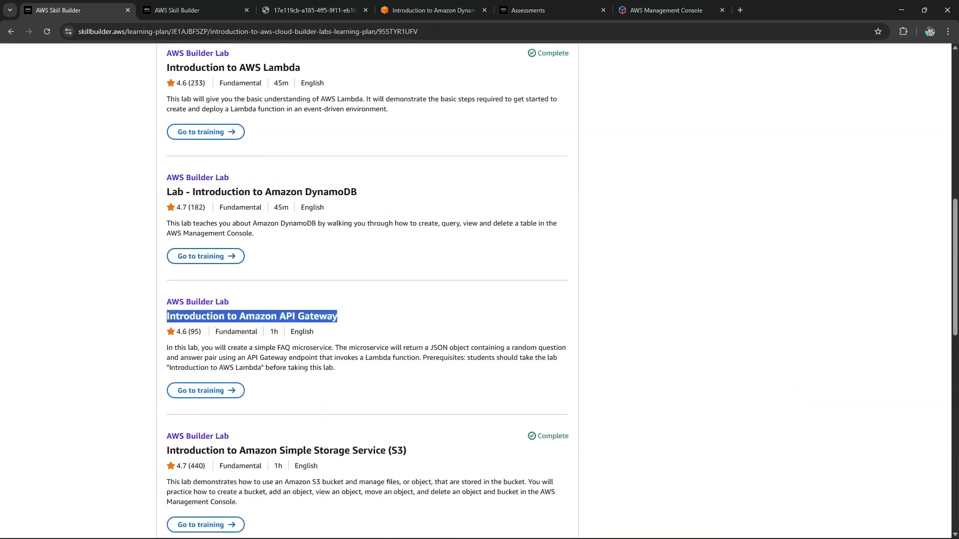